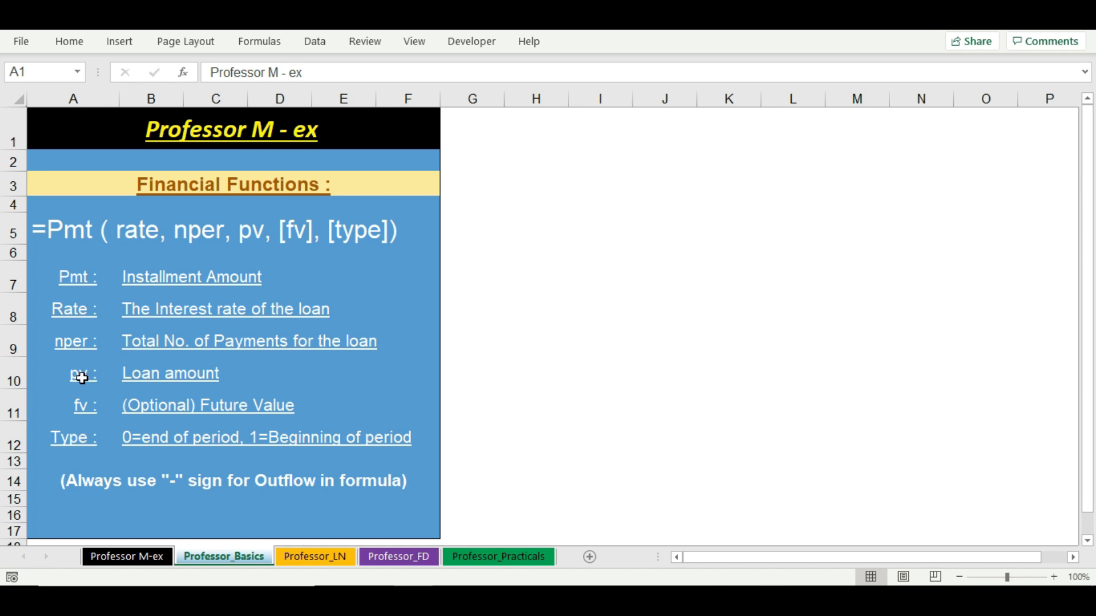
Review the PMT syntax and the meaning of its pv, fv and type arguments on the Professor_Basics sheet.
click(132, 379)
click(63, 407)
click(301, 230)
click(83, 440)
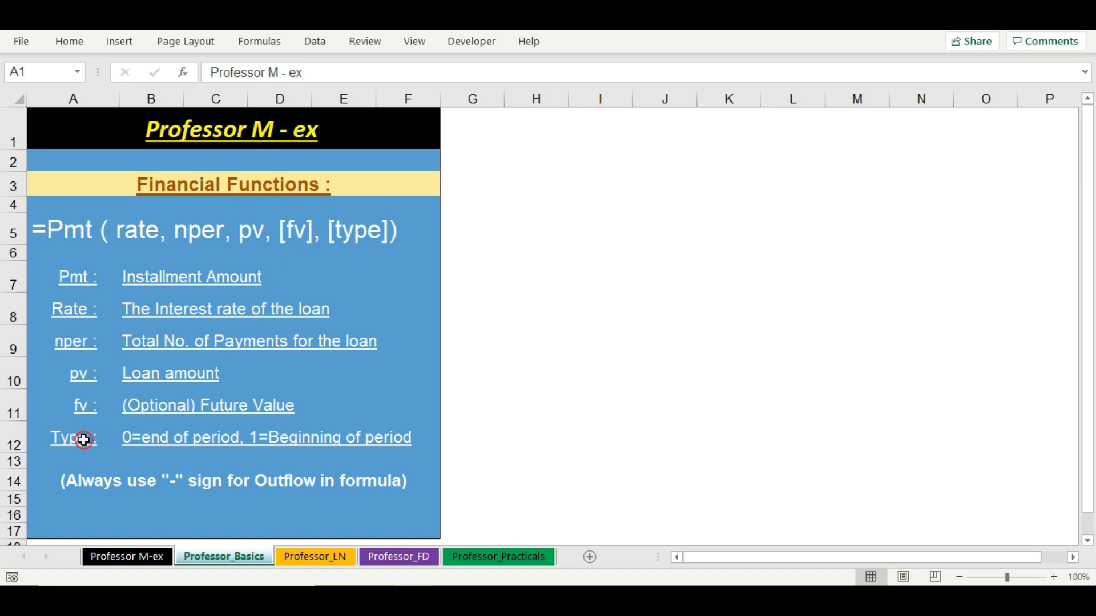
click(125, 444)
click(263, 442)
click(323, 450)
click(179, 443)
click(137, 443)
click(49, 228)
Open the Professor_LN sheet and review the loan amount, interest rate and number of installments in C5 to C7.
click(299, 559)
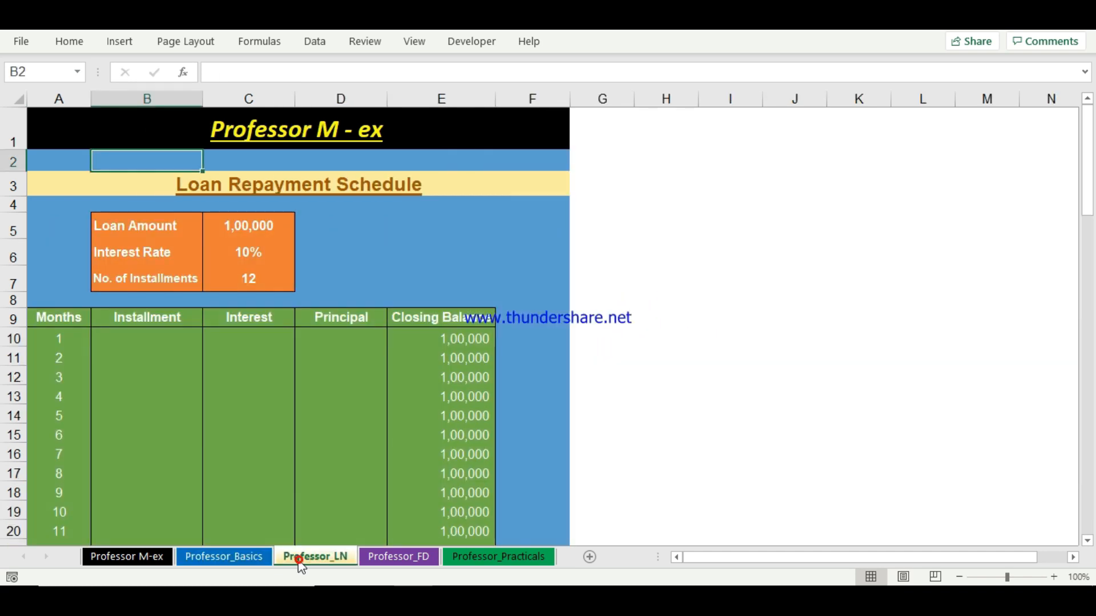
click(214, 186)
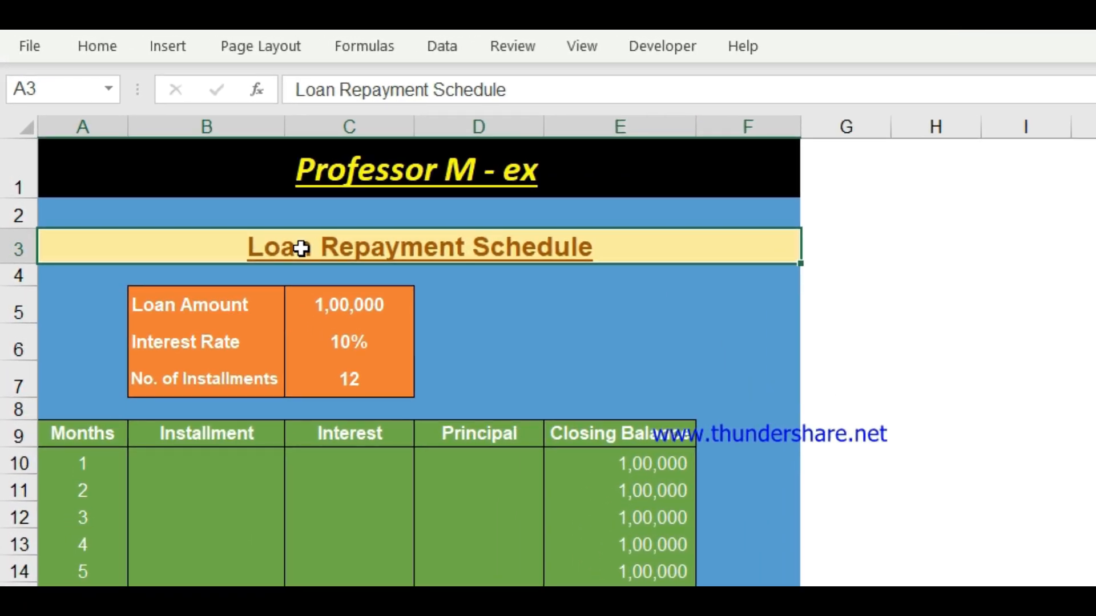
click(266, 307)
click(405, 308)
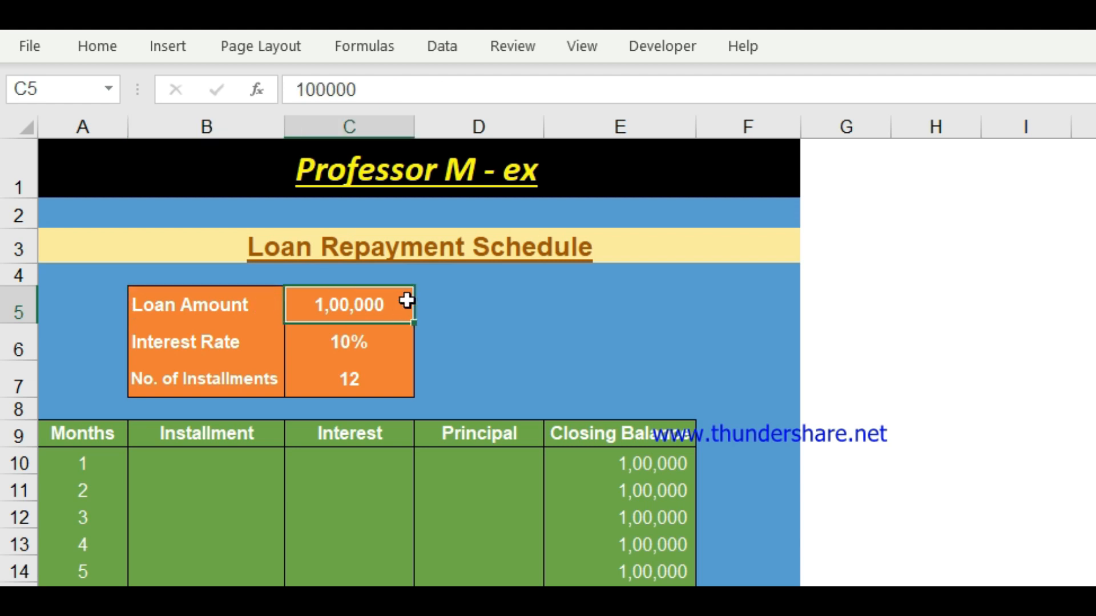
click(398, 344)
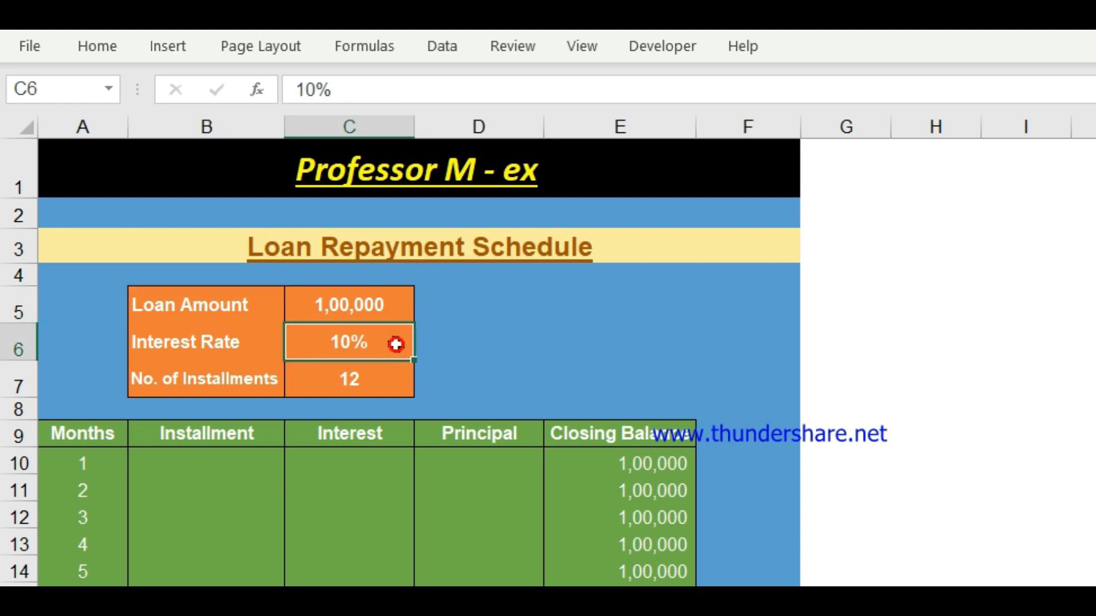
click(389, 382)
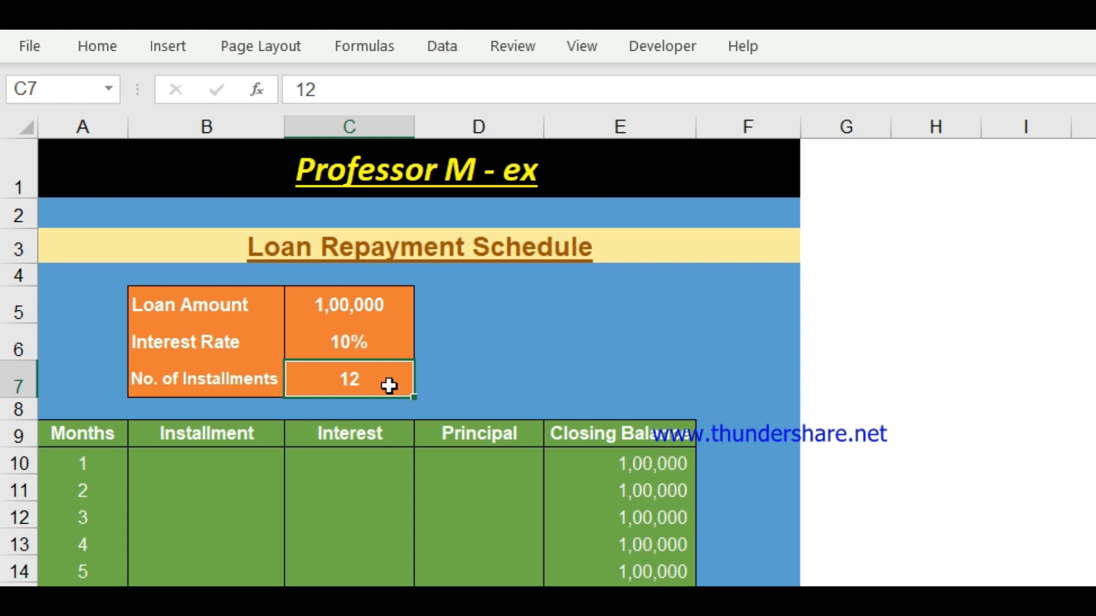
Begin a PMT formula in the first month's Installment cell, B10, with C6/12 as the monthly rate.
click(231, 464)
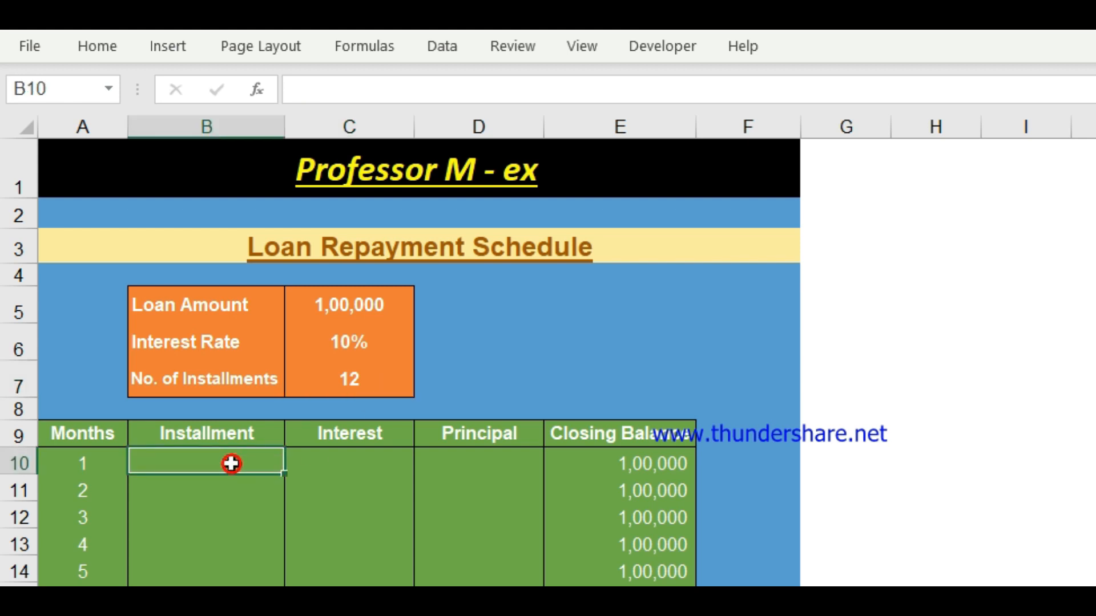
text(=)
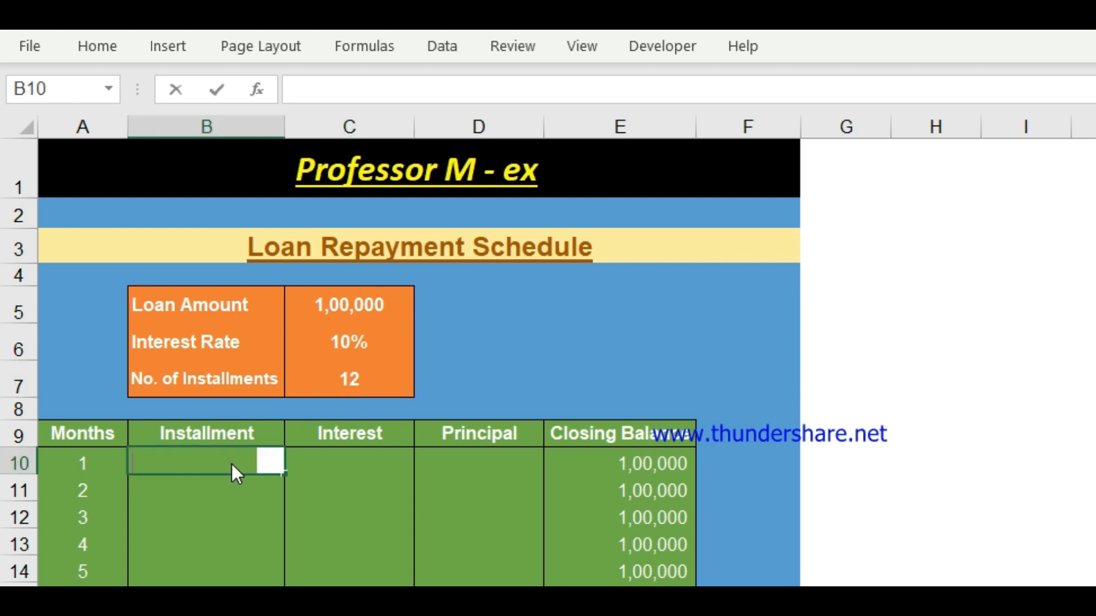
text(pmt)
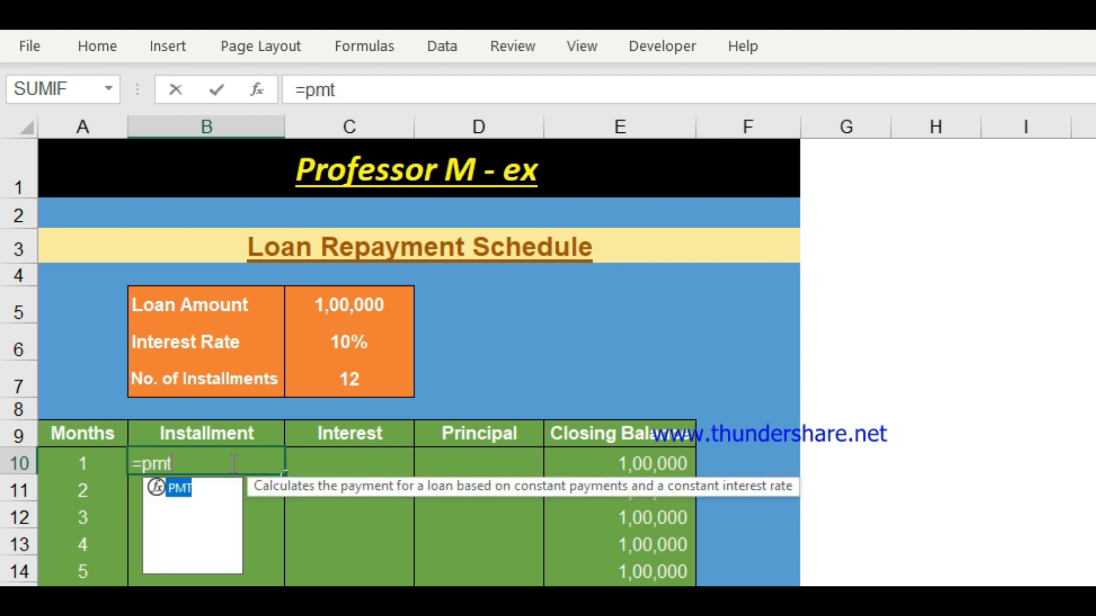
double_click(186, 492)
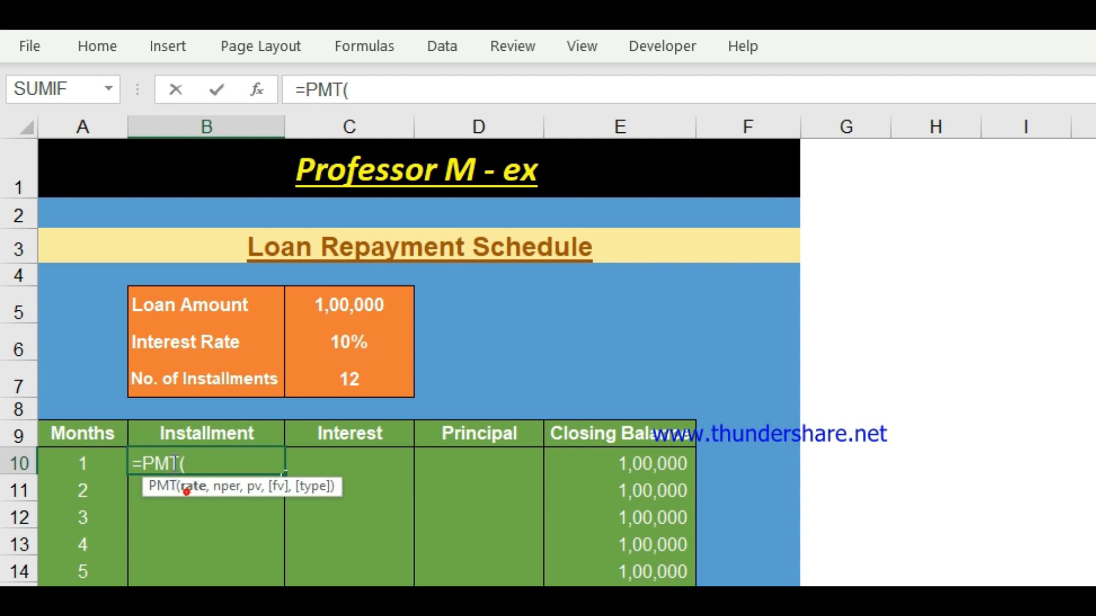
click(188, 491)
click(390, 348)
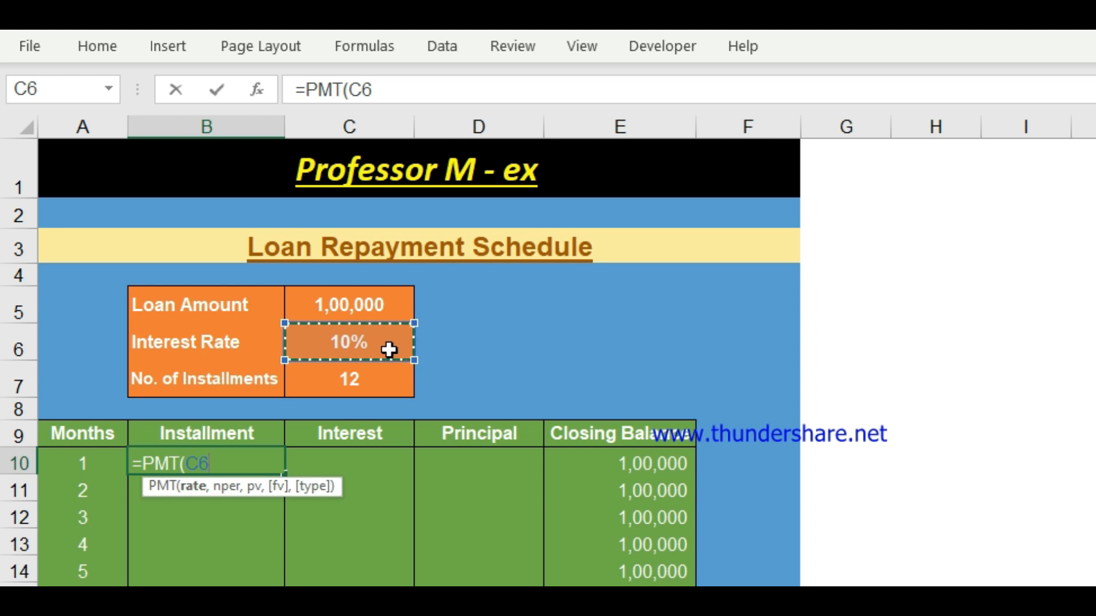
text(/)
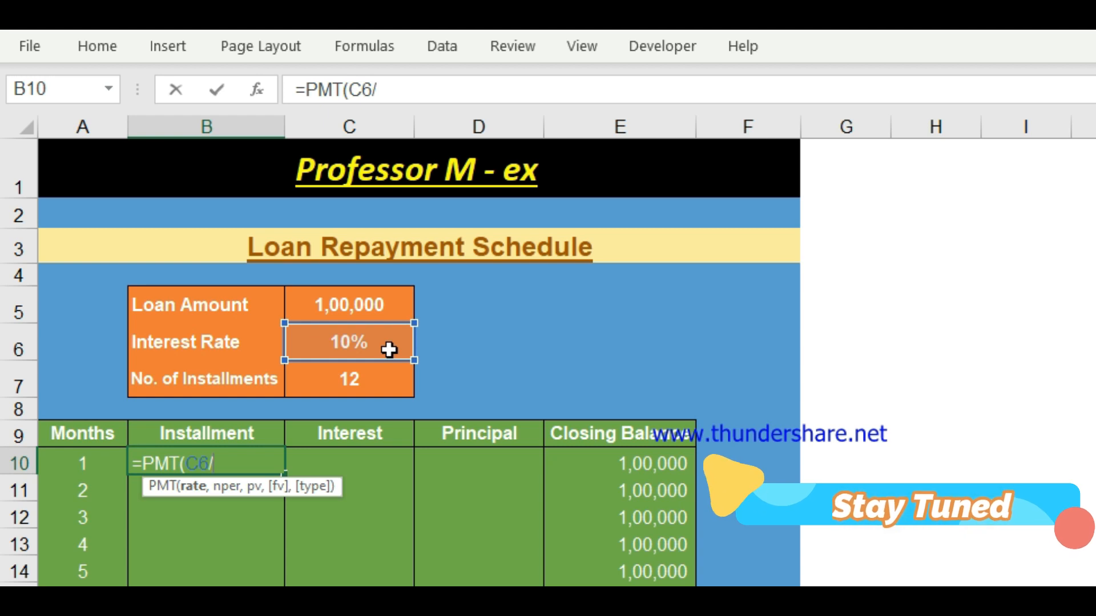
text(12)
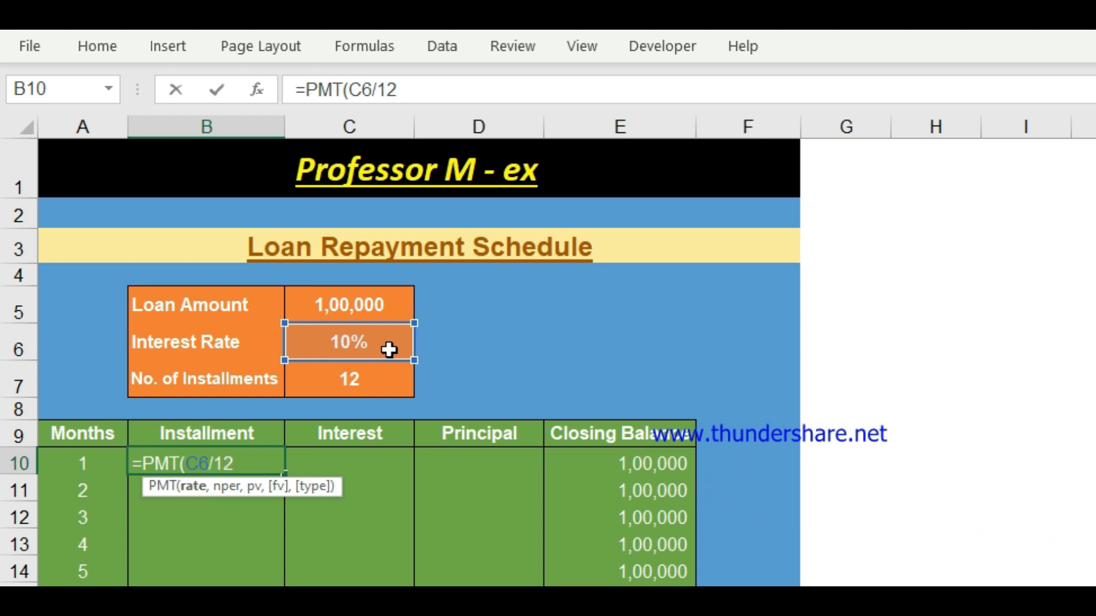
text(,)
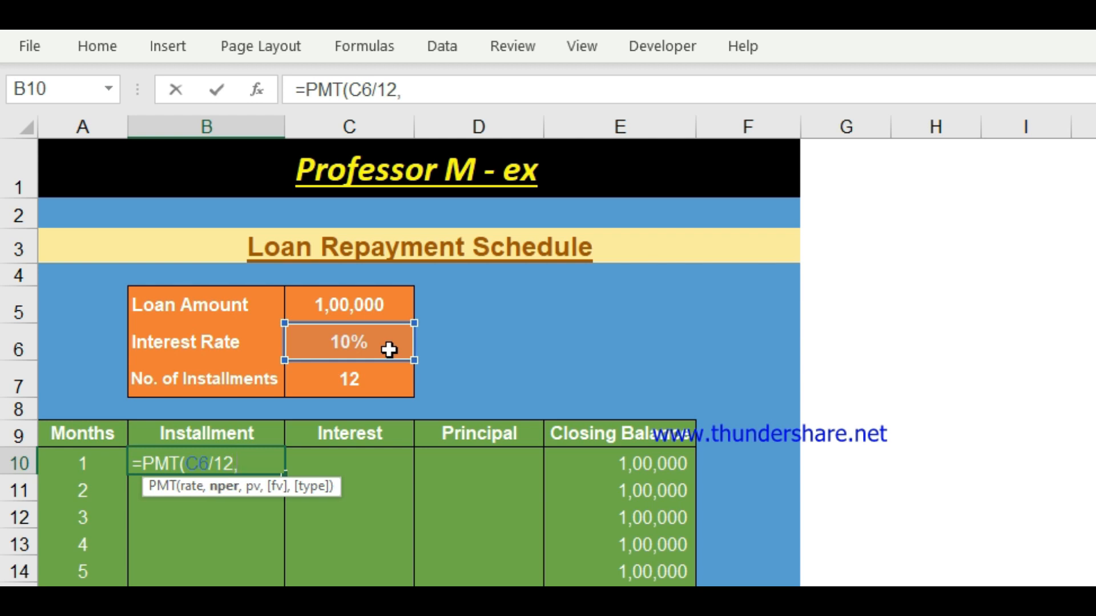
Complete the PMT formula in B10 with nper C7, pv C5, an empty fv and type 0, and enter it.
click(228, 493)
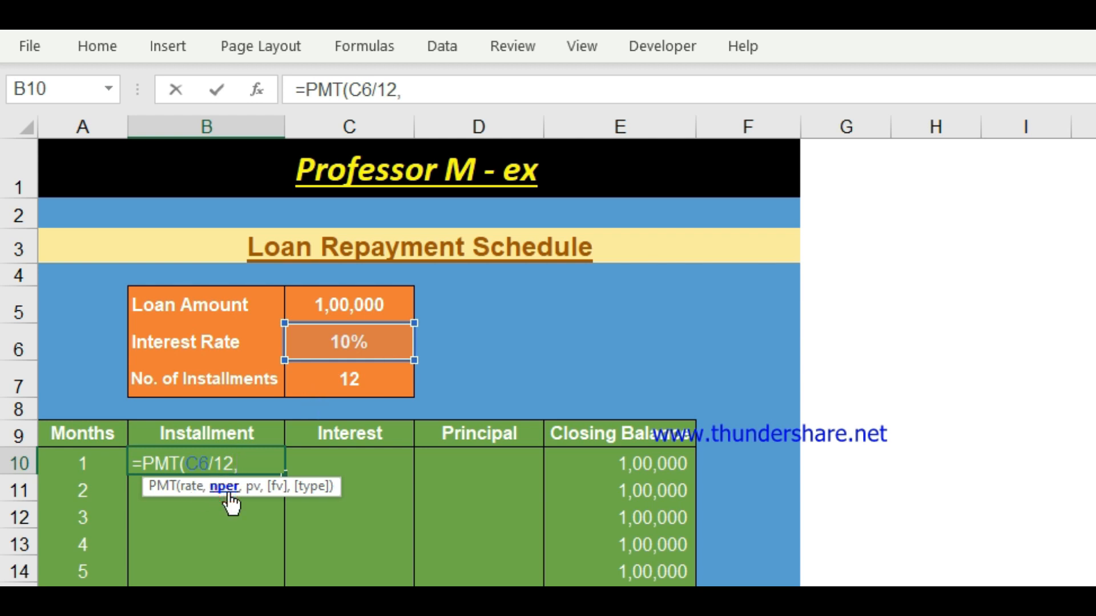
click(397, 381)
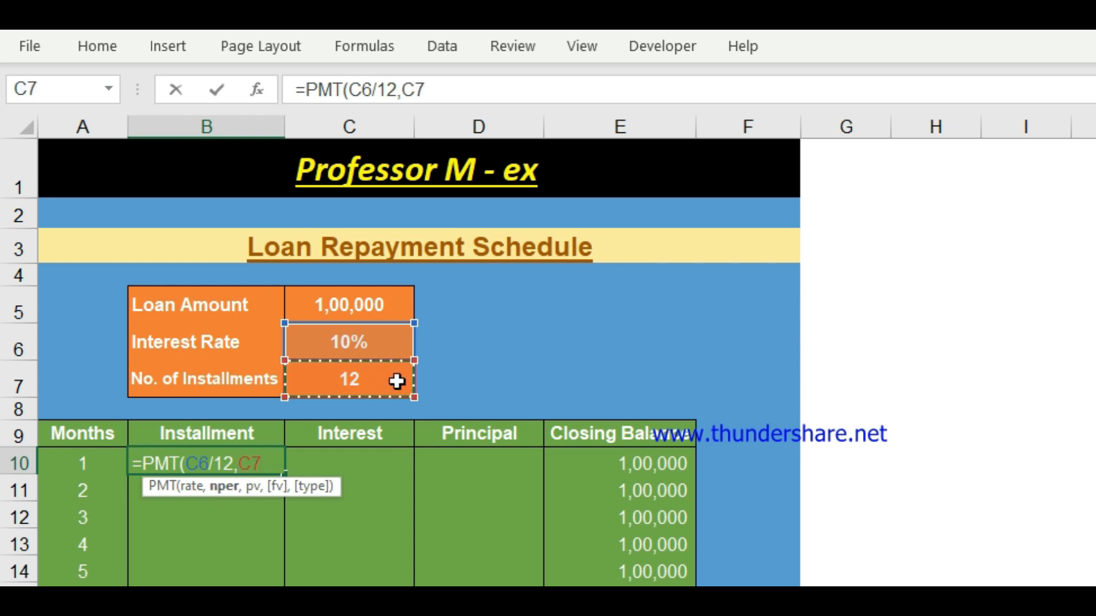
text(,)
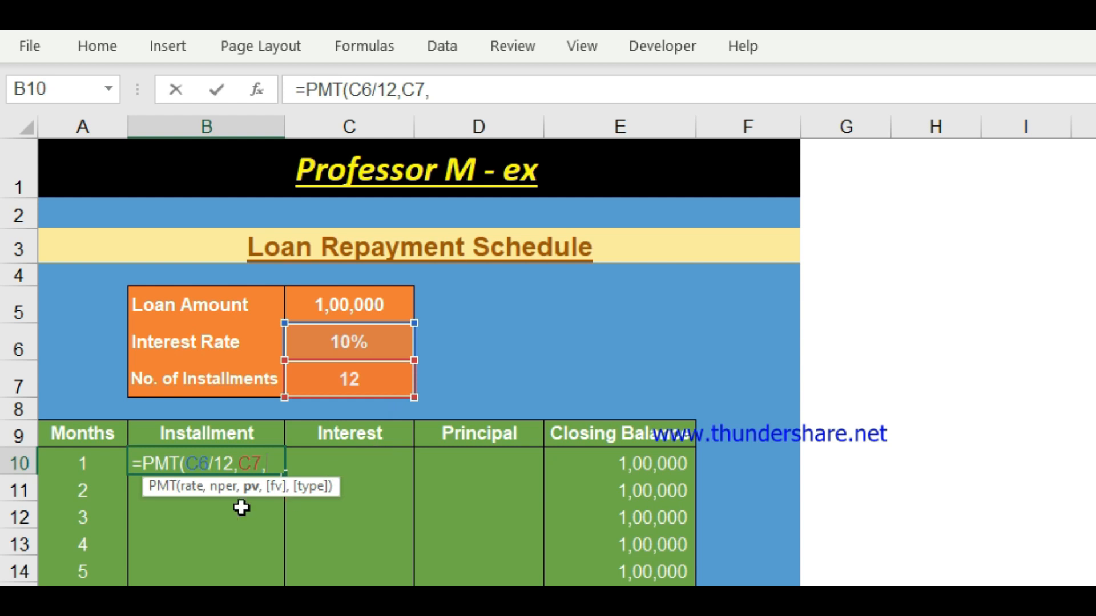
click(255, 494)
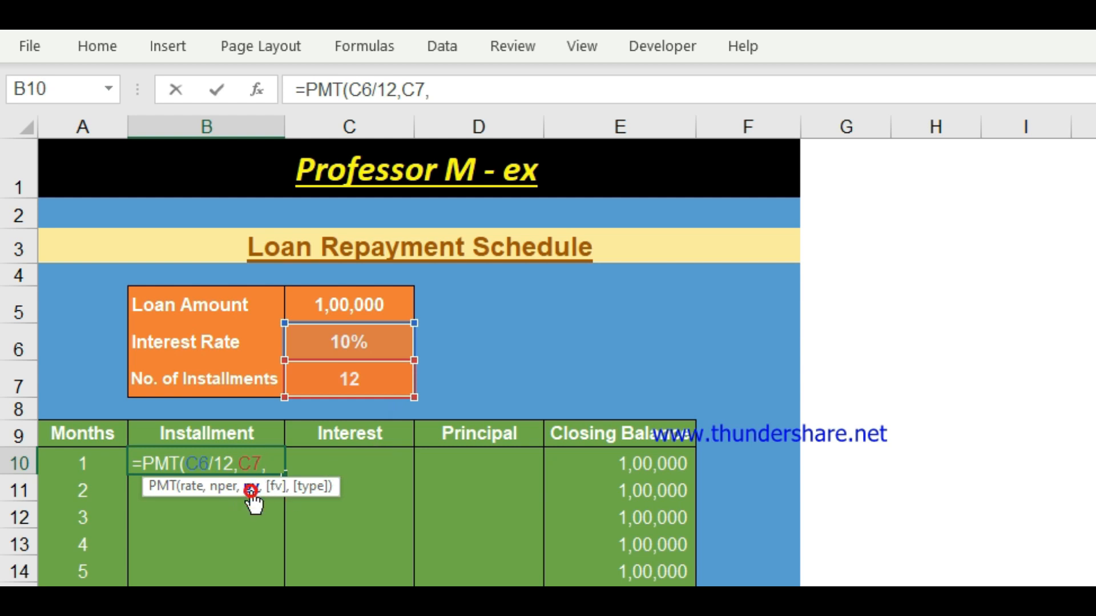
click(394, 306)
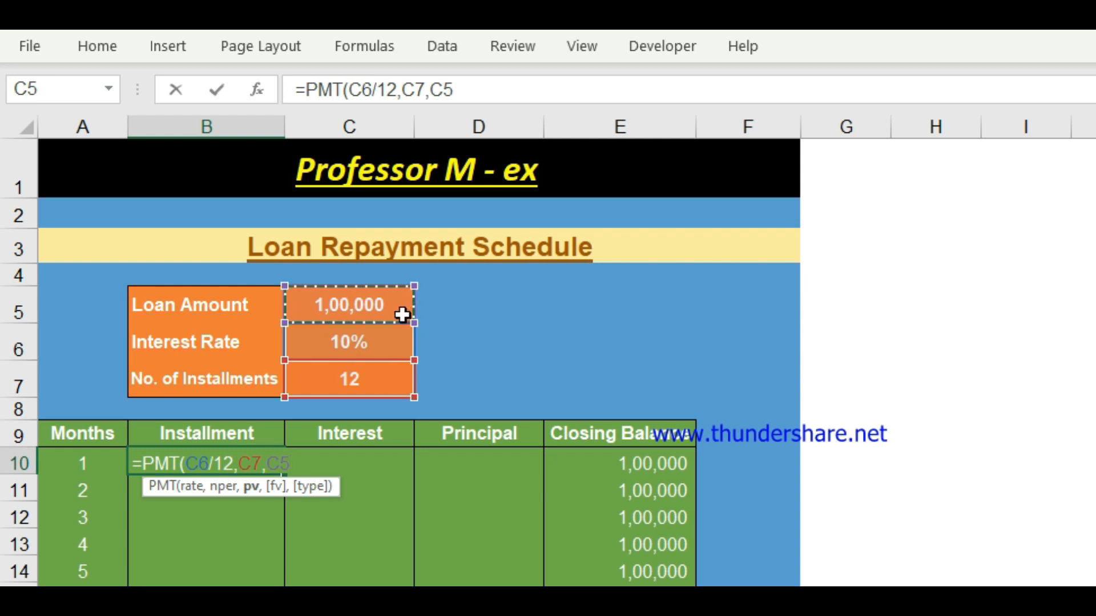
text(,)
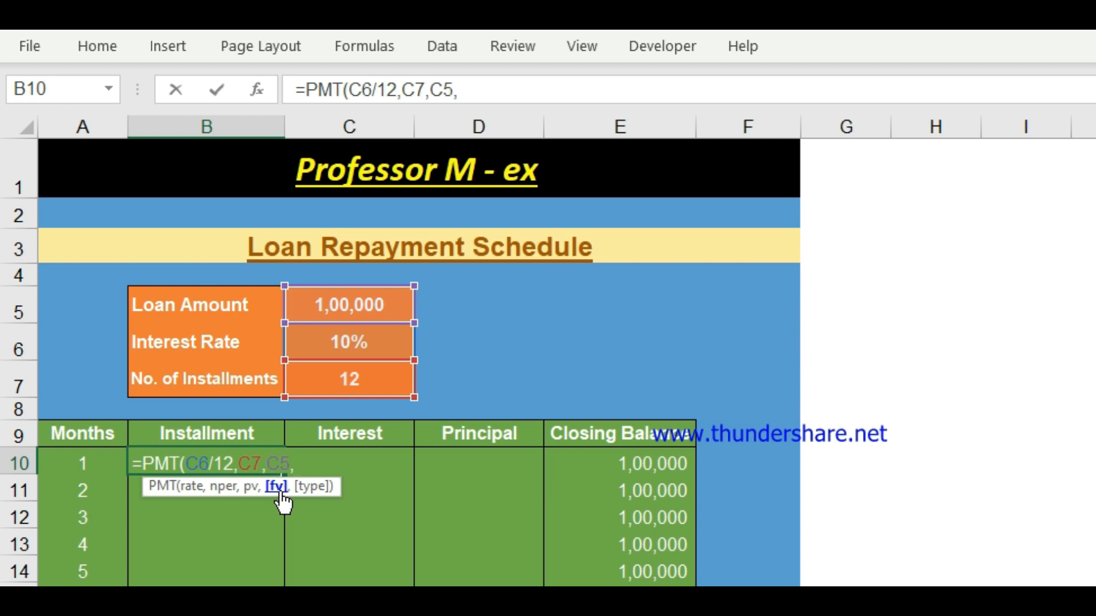
text(,)
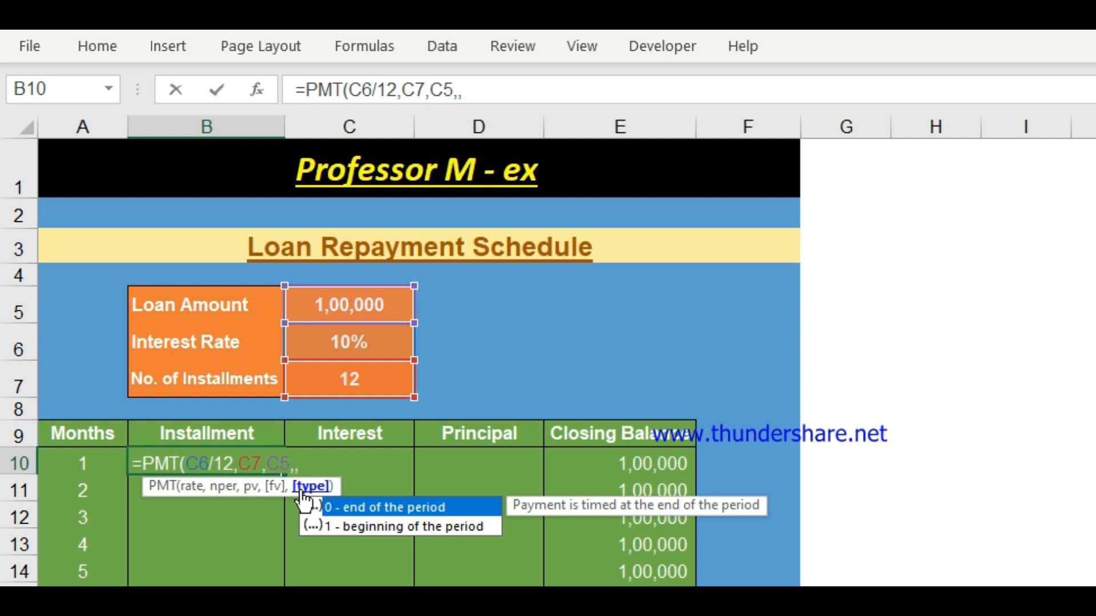
click(299, 488)
text(0)
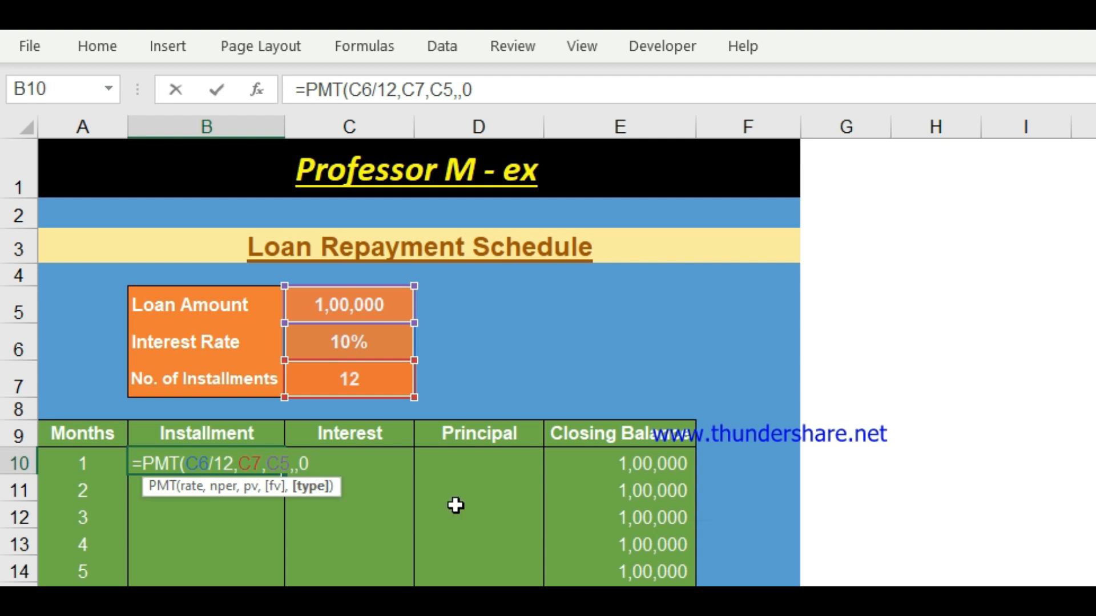
text())
key(Return)
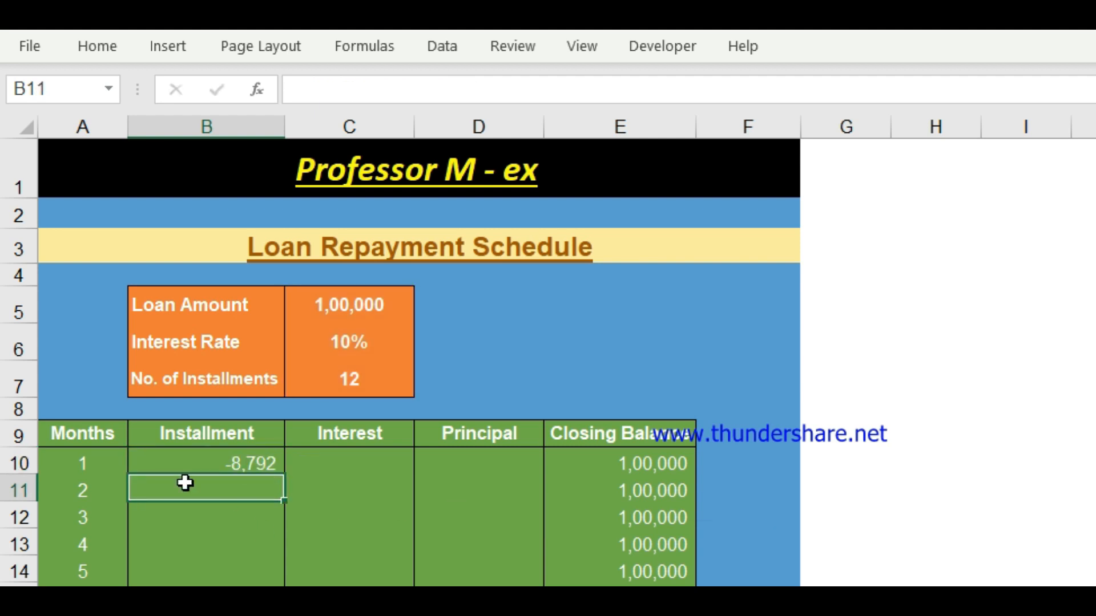
Put a minus sign before PMT in B10 so the formula reads =-PMT(C6/12,C7,C5,,0).
click(183, 461)
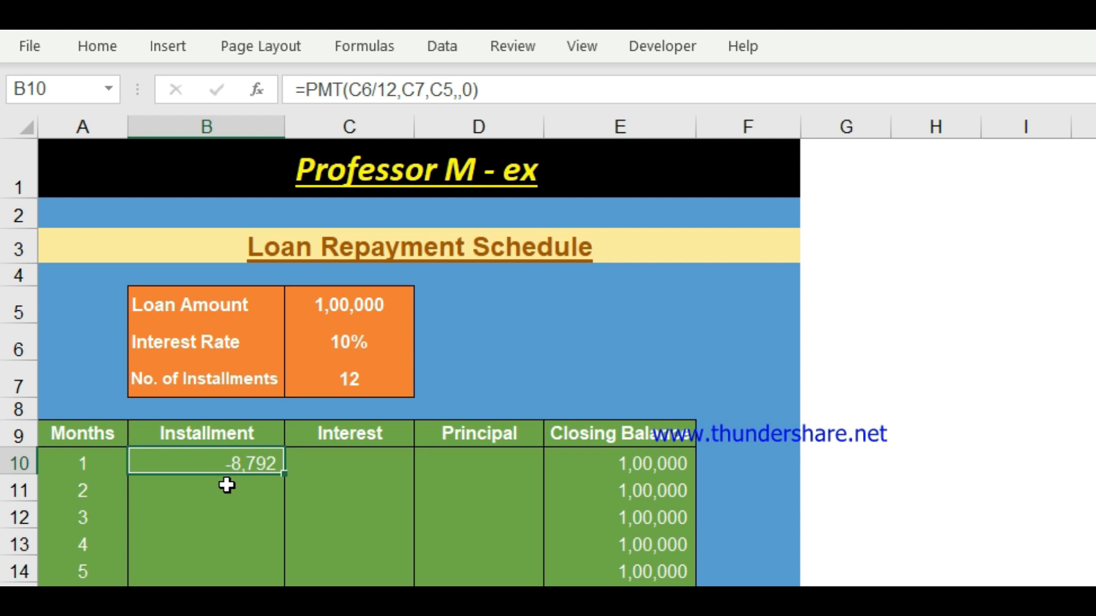
key(F2)
drag(139, 466, 179, 469)
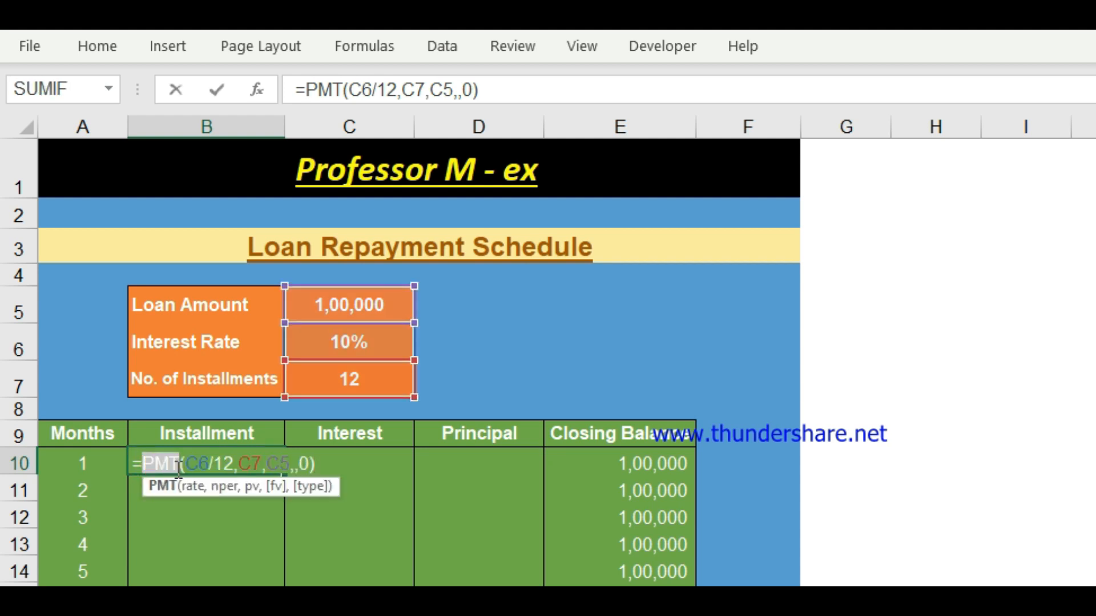
click(143, 466)
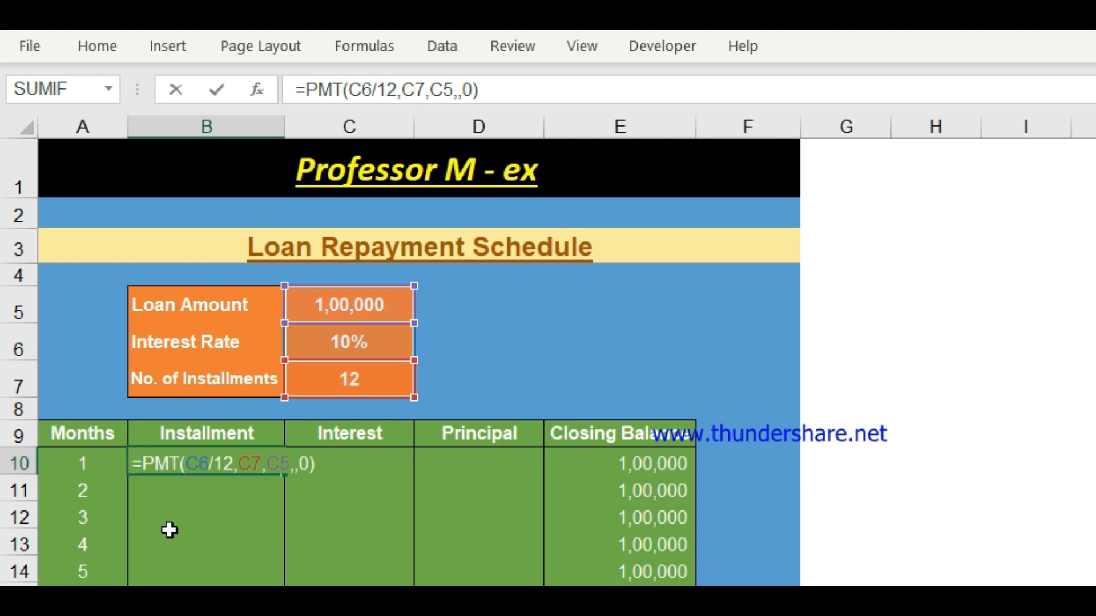
text(-)
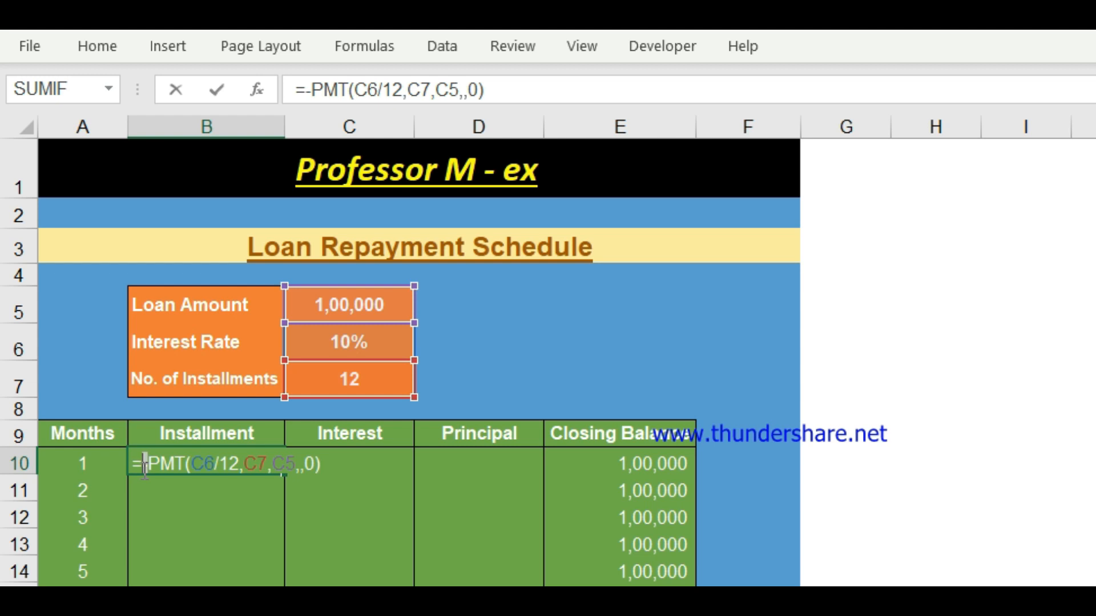
key(Return)
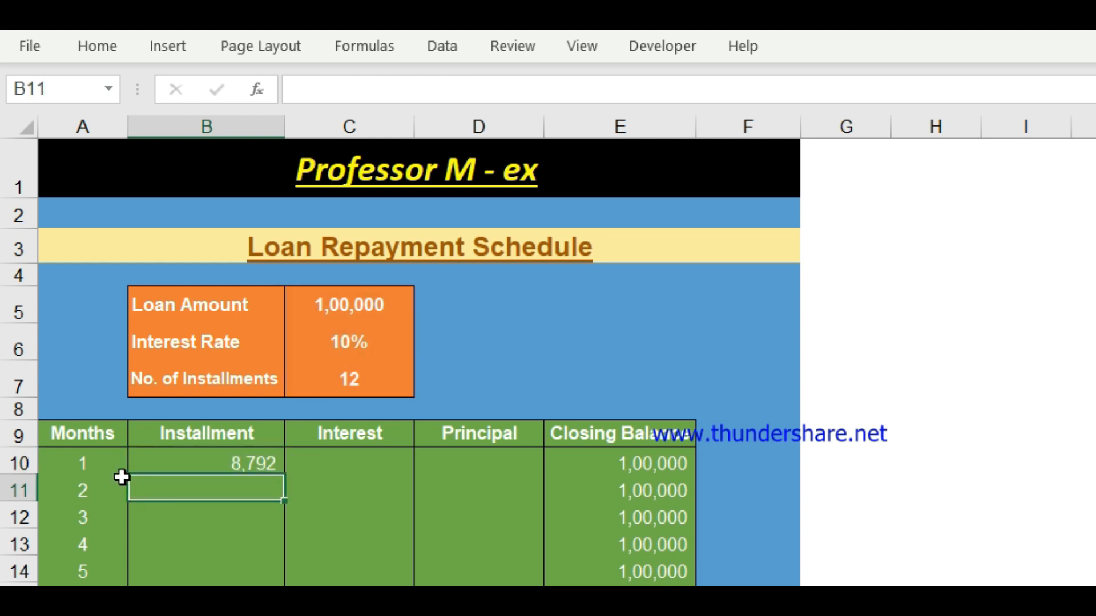
Copy the installment in B10 and paste it as values only into the remaining months' Installment cells from B11 down.
click(183, 461)
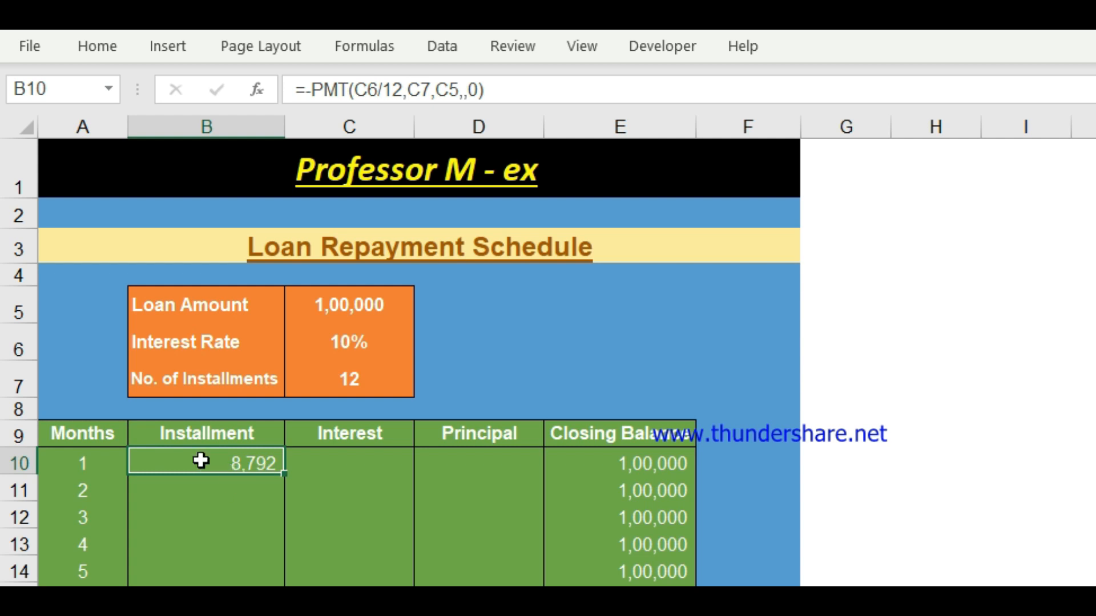
scroll(200, 462, down, 1)
key(ctrl+c)
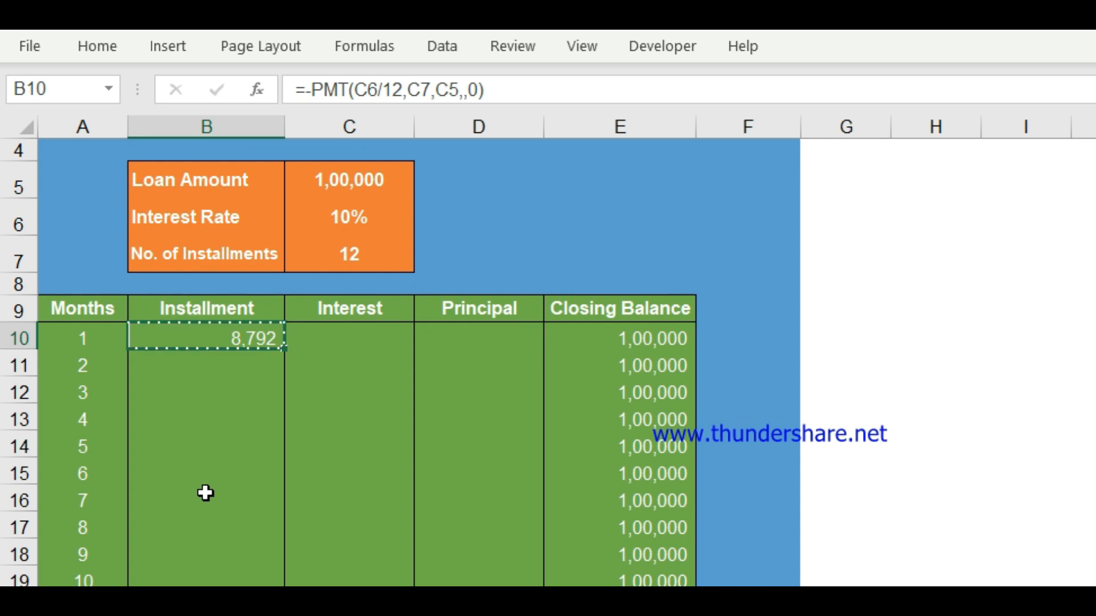
drag(193, 367, 192, 585)
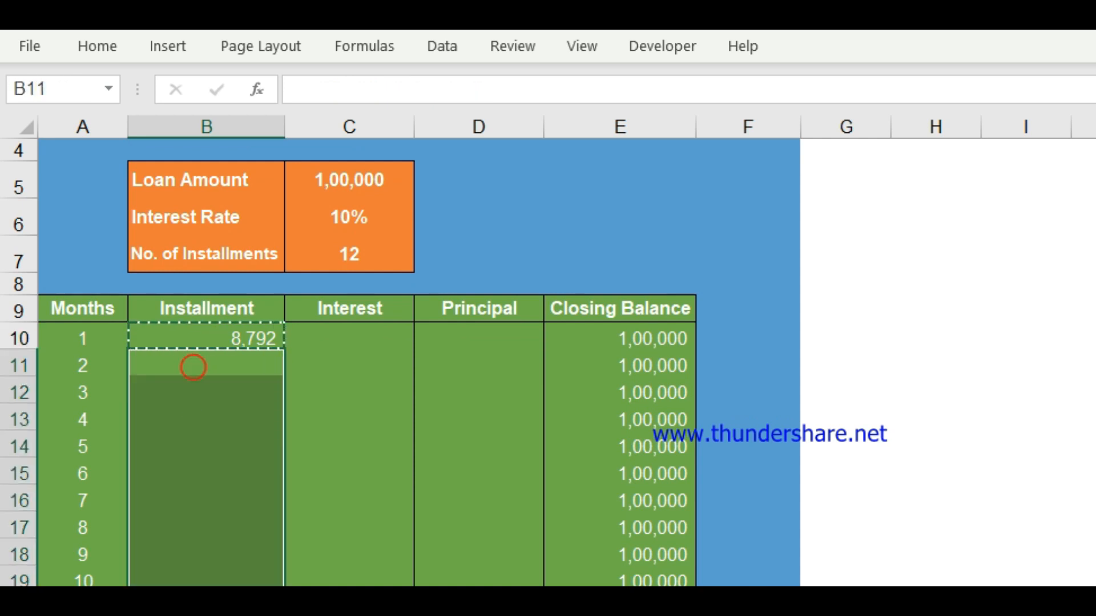
key(ctrl+alt+v)
key(v)
key(Return)
key(Escape)
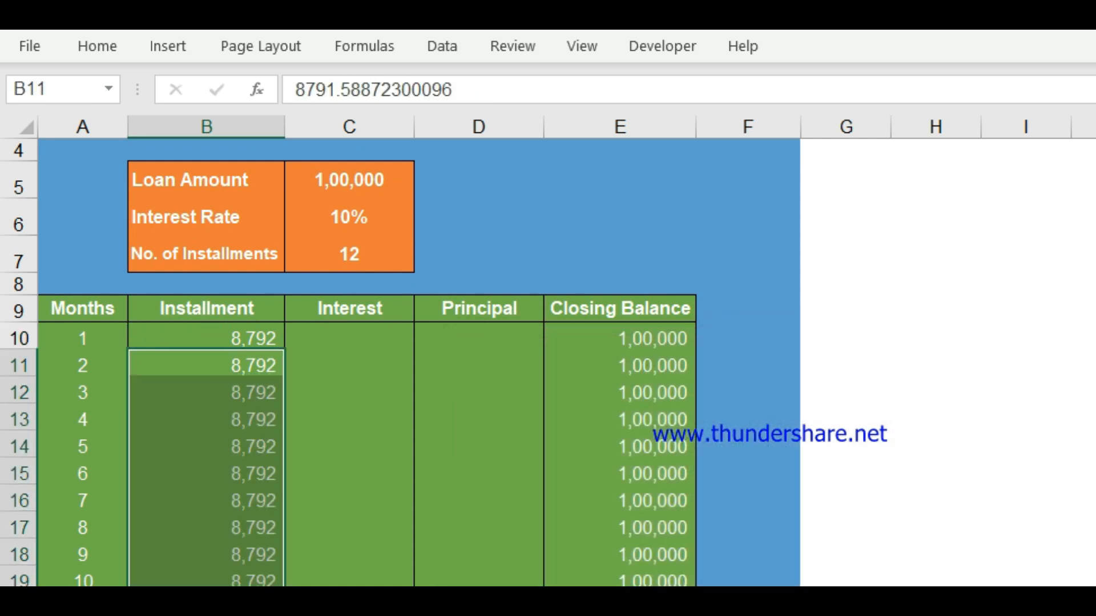
drag(235, 332, 234, 585)
scroll(331, 507, up, 1)
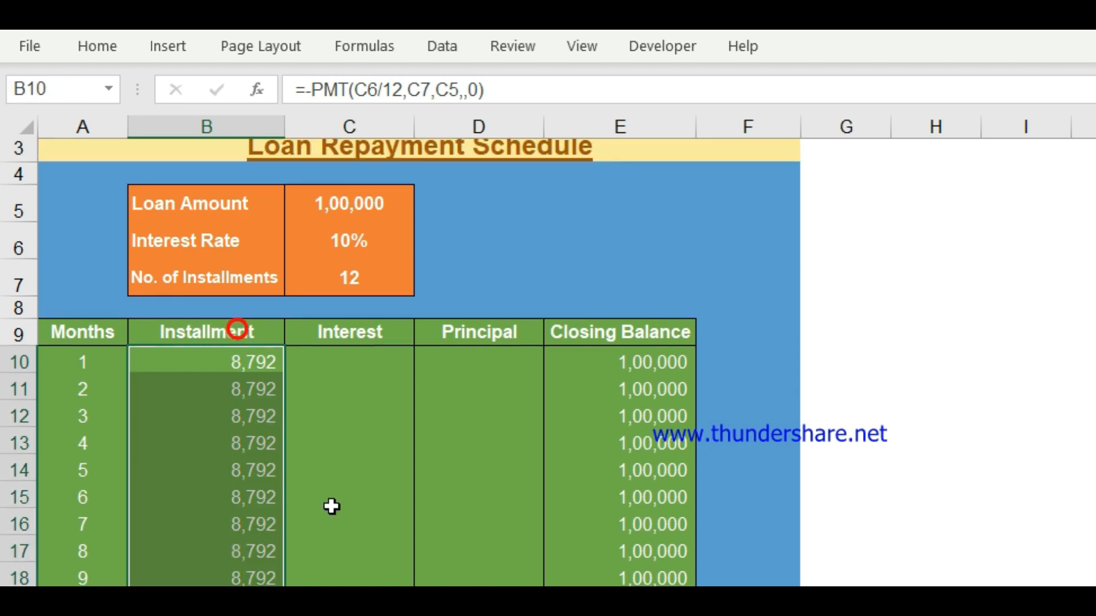
Calculate the first month's Interest in C10 with the formula =C5*C6/12.
click(348, 469)
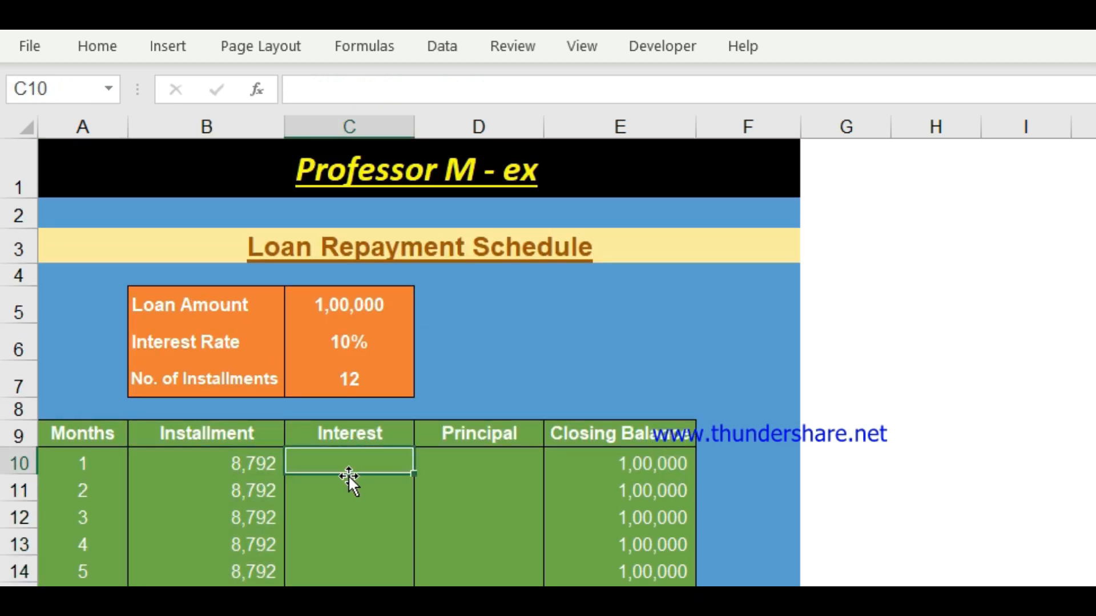
text(=)
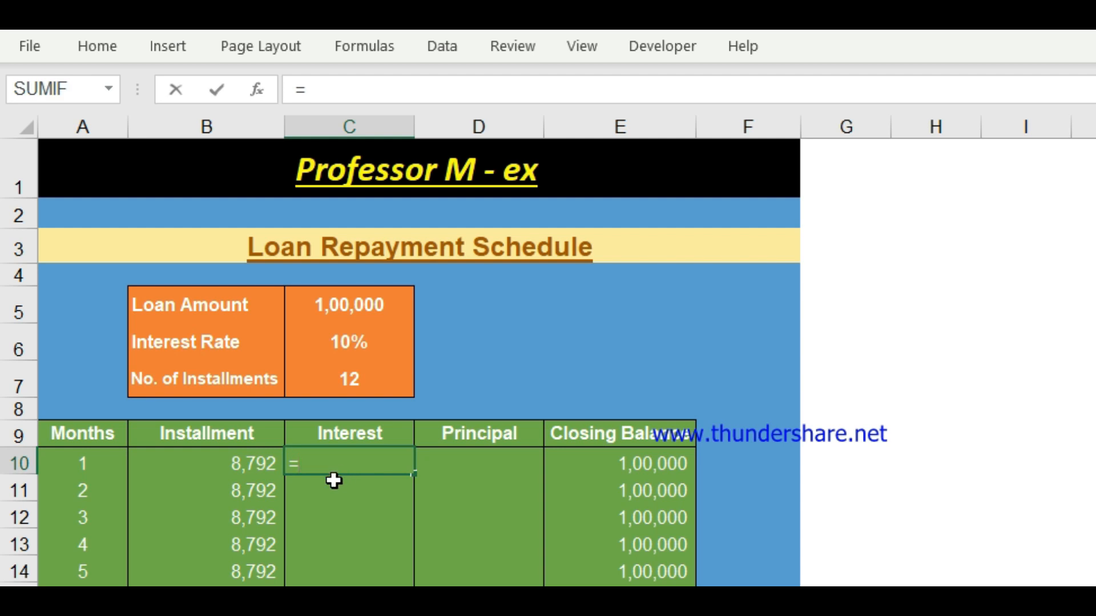
click(392, 302)
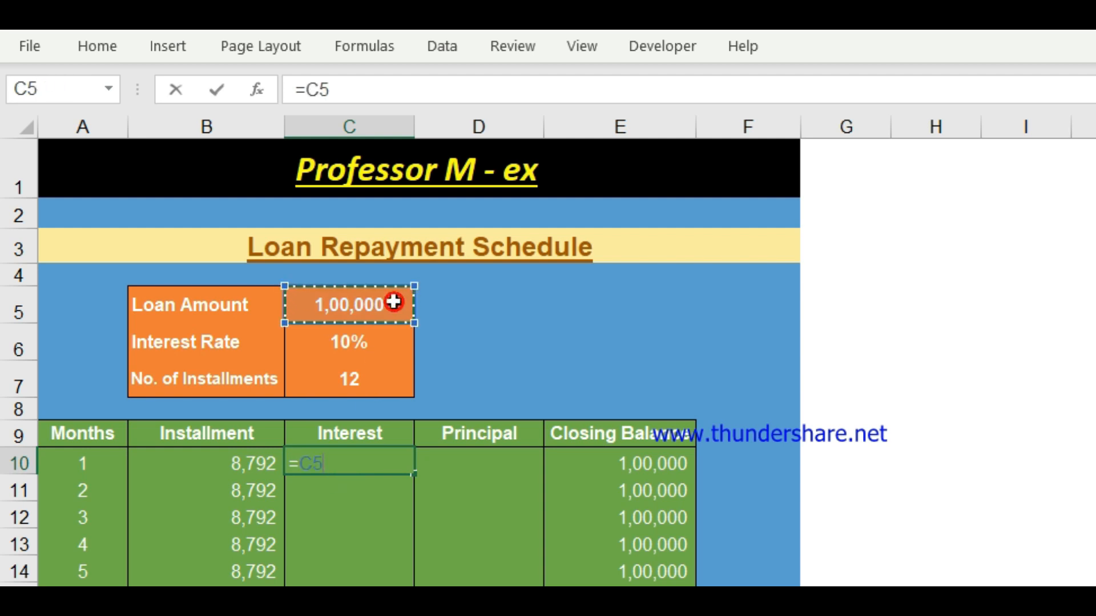
text(*)
click(381, 343)
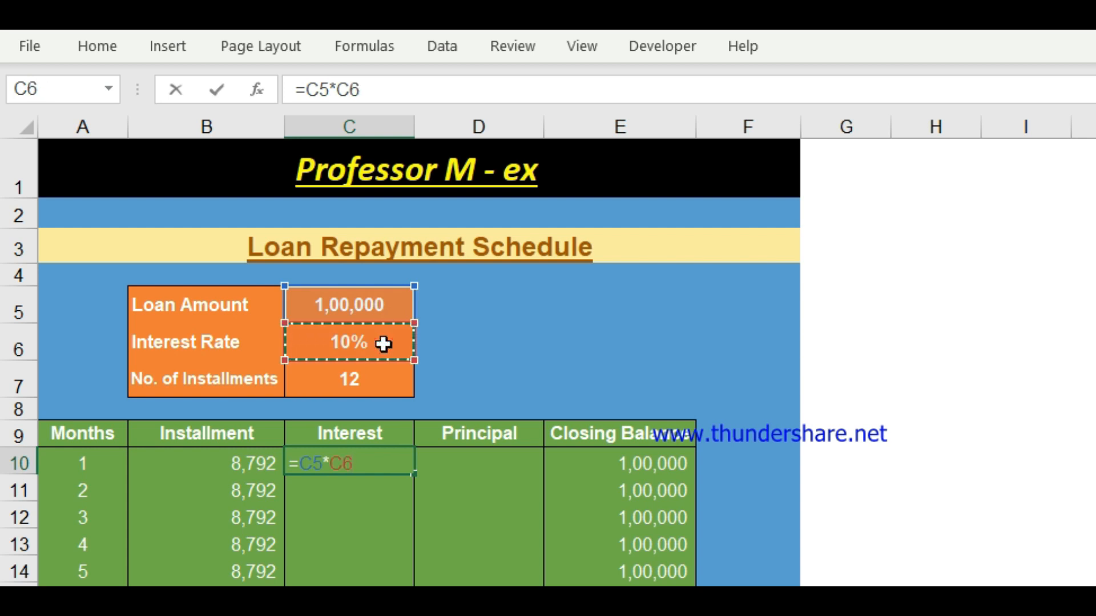
text(/12)
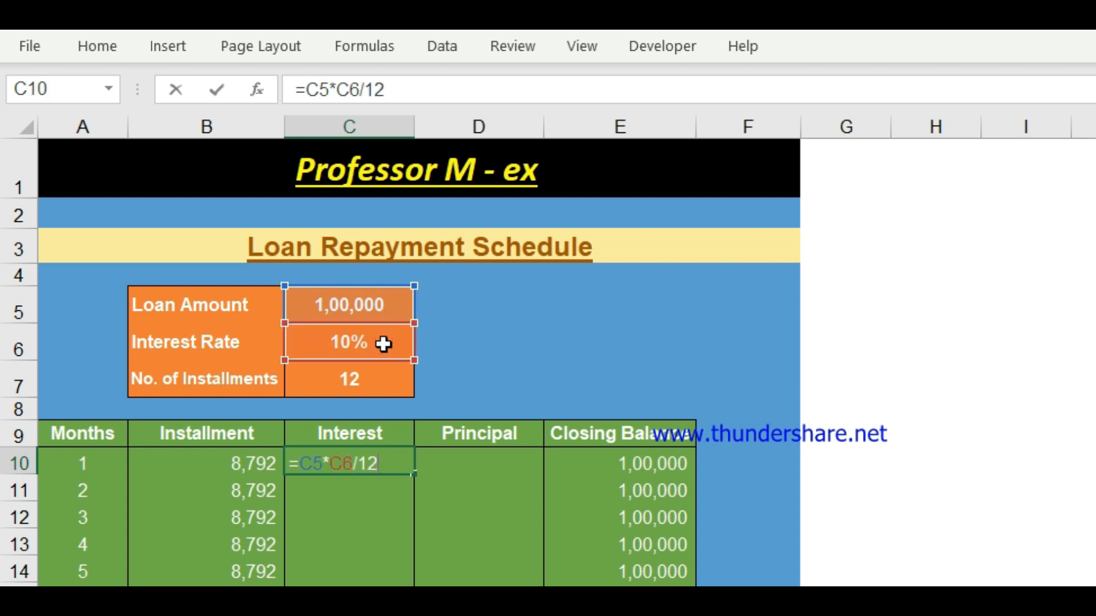
key(Return)
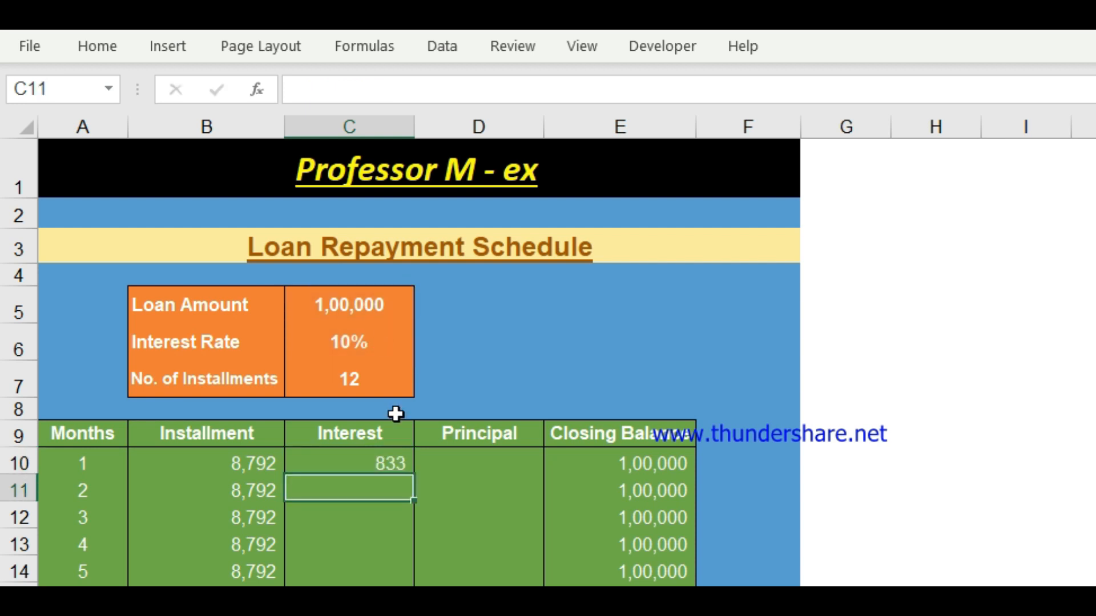
click(351, 461)
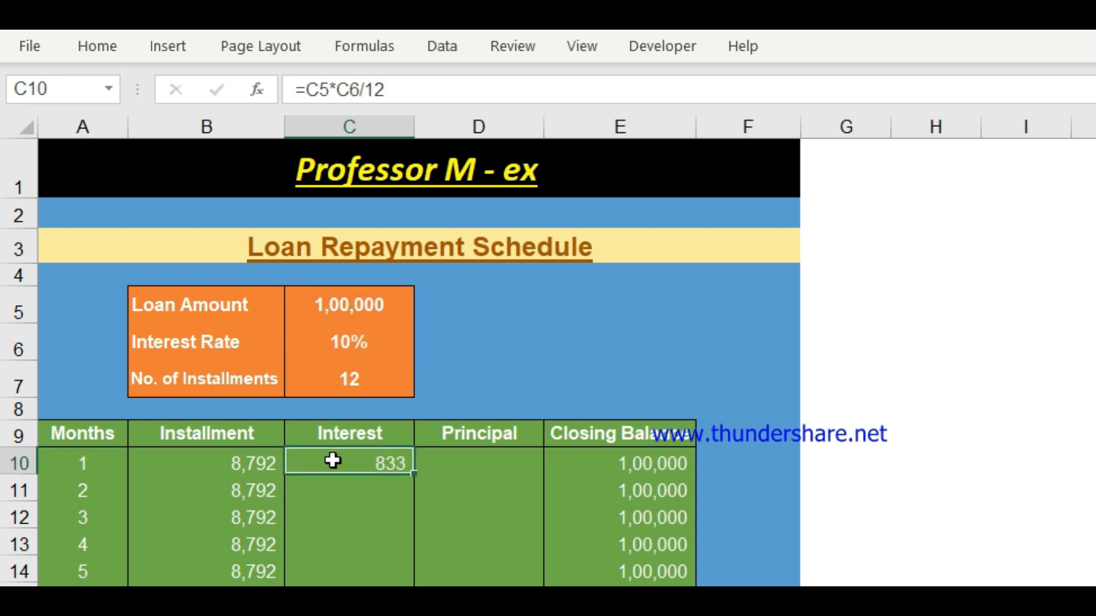
Calculate the first month's Principal in D10 as installment minus interest with the formula +B10-C10.
click(450, 463)
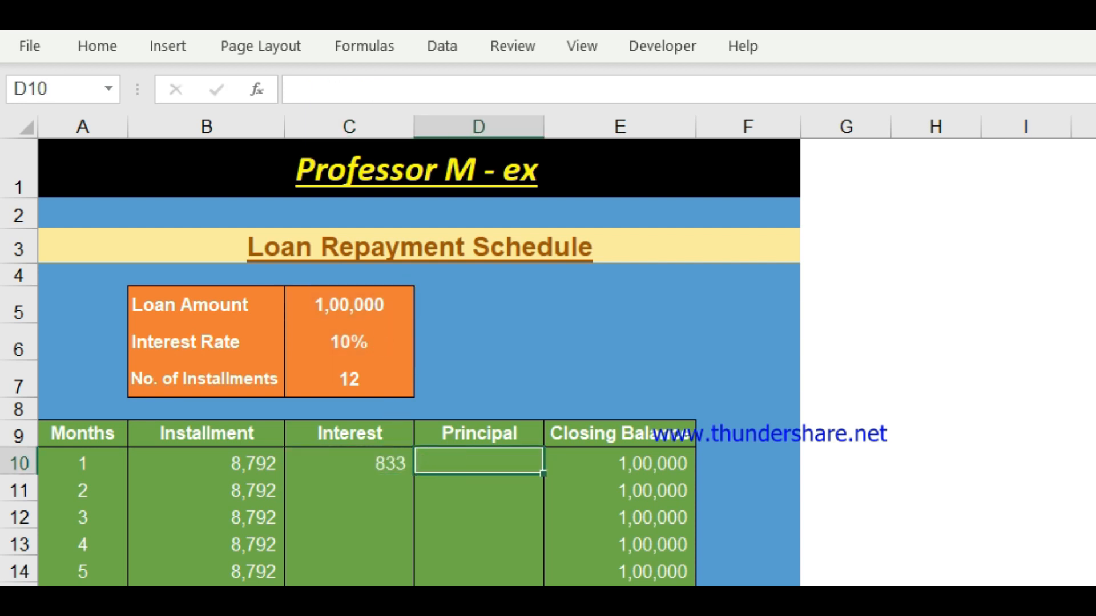
text(+)
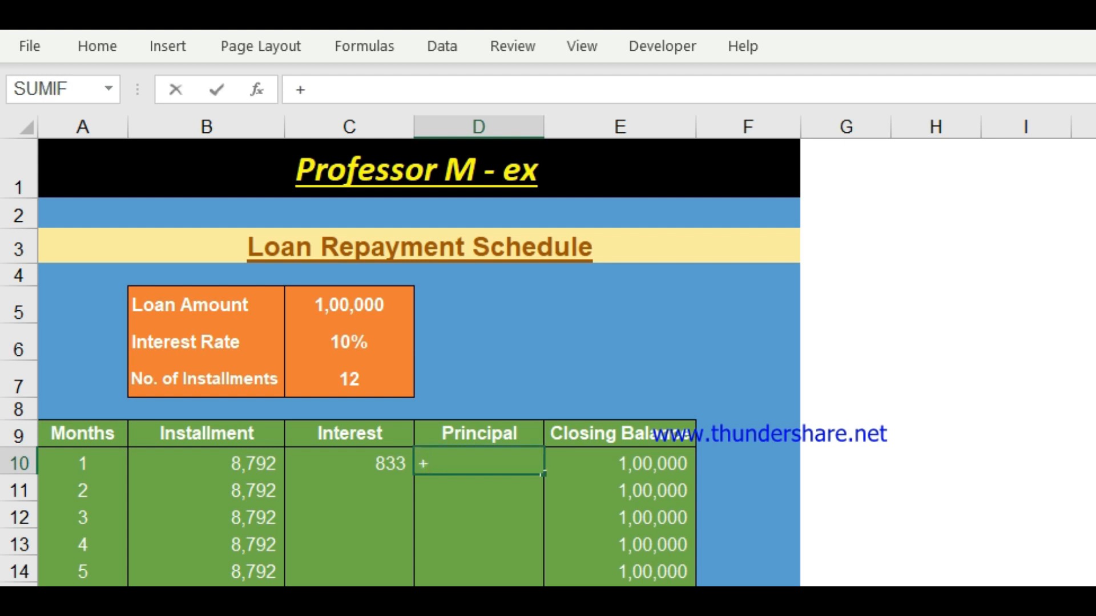
key(Left)
key(Left)
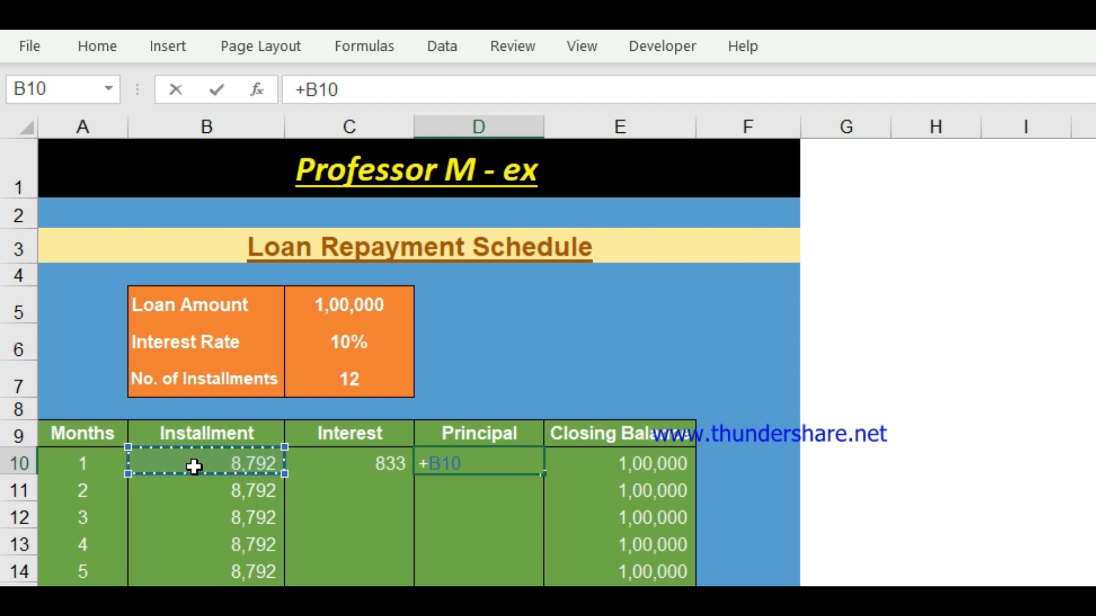
text(-)
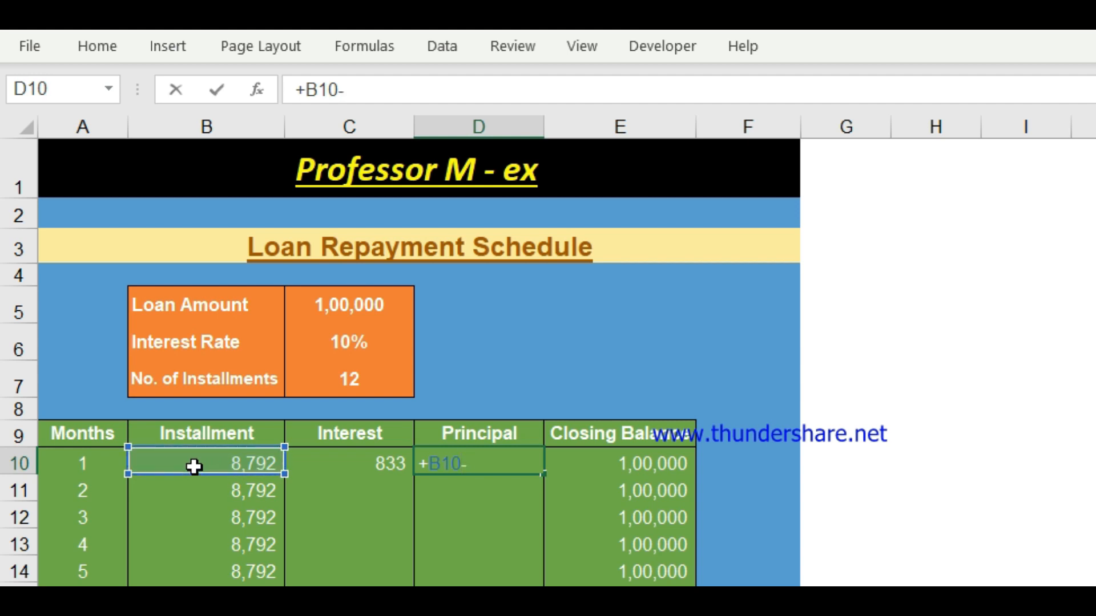
click(338, 465)
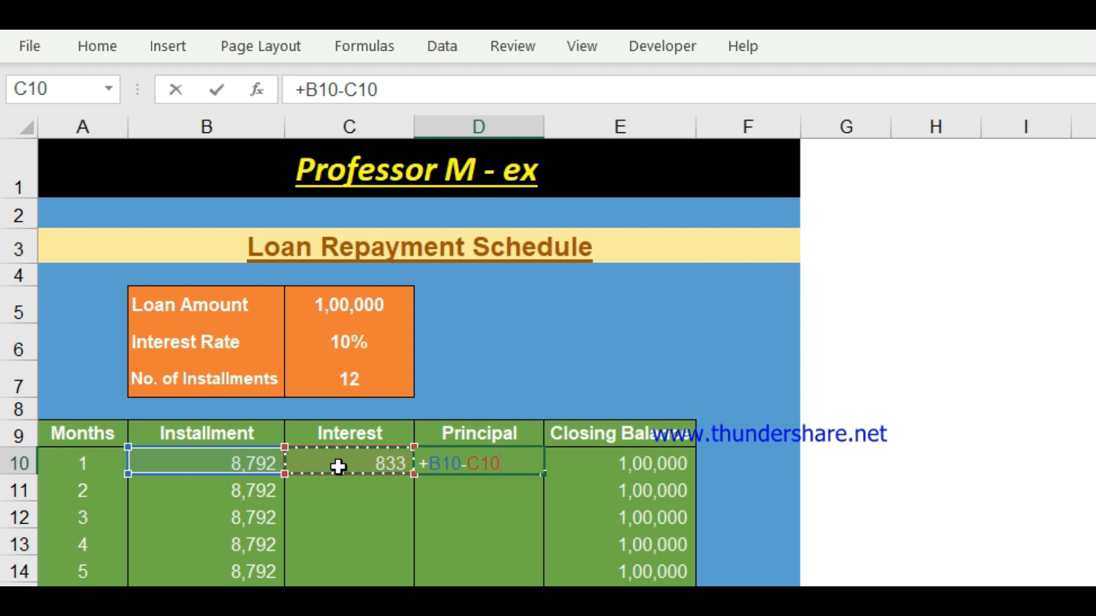
key(ctrl+Return)
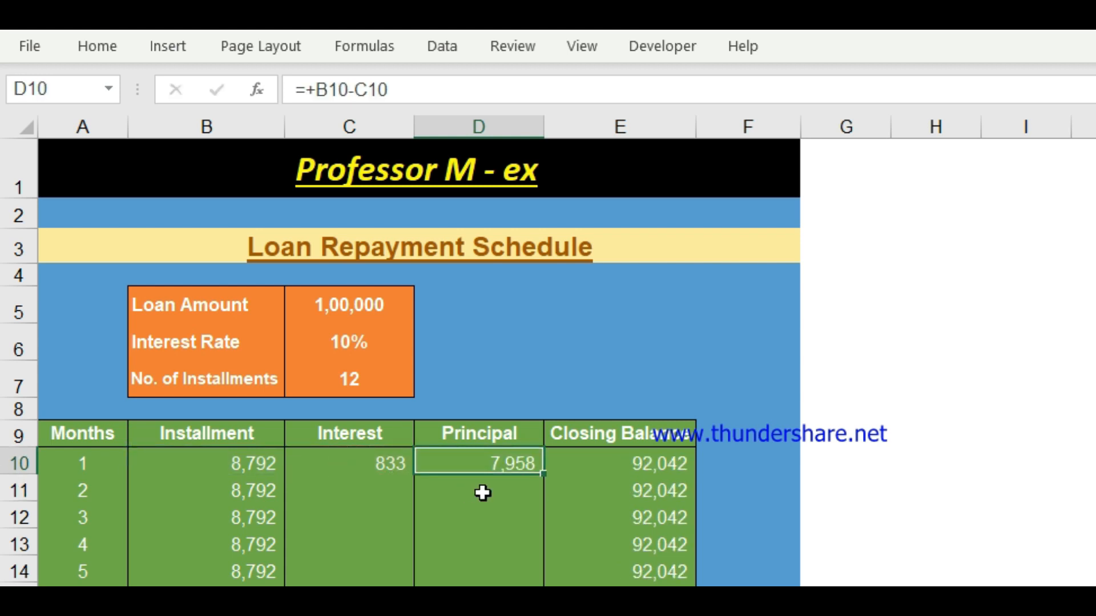
Review the first month's row from B10 to E10, examining the Closing Balance formula in E10 and the cells it refers to.
click(197, 463)
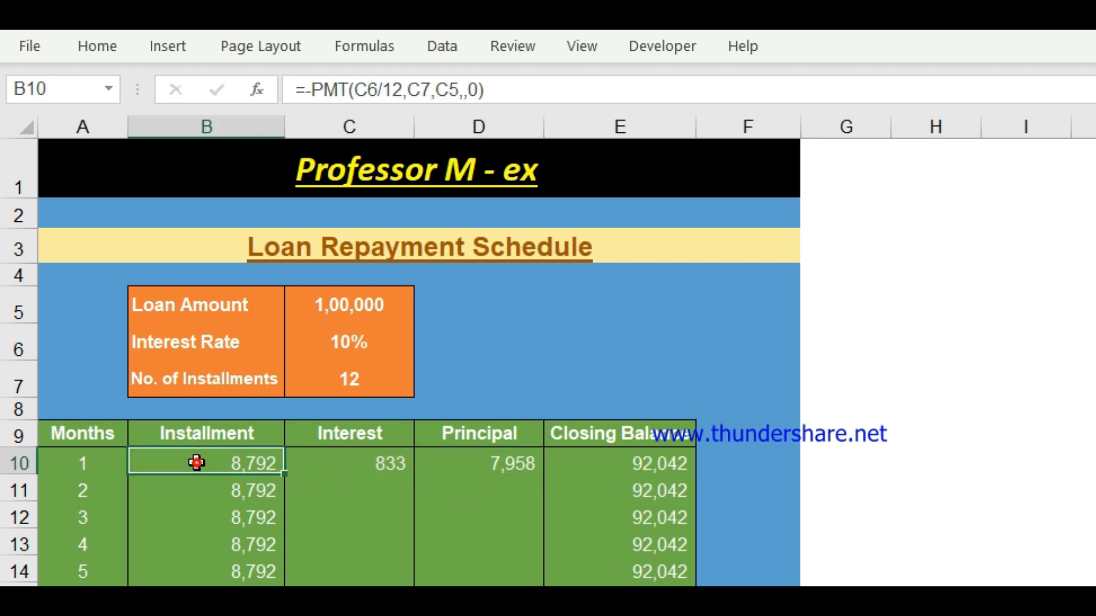
click(343, 461)
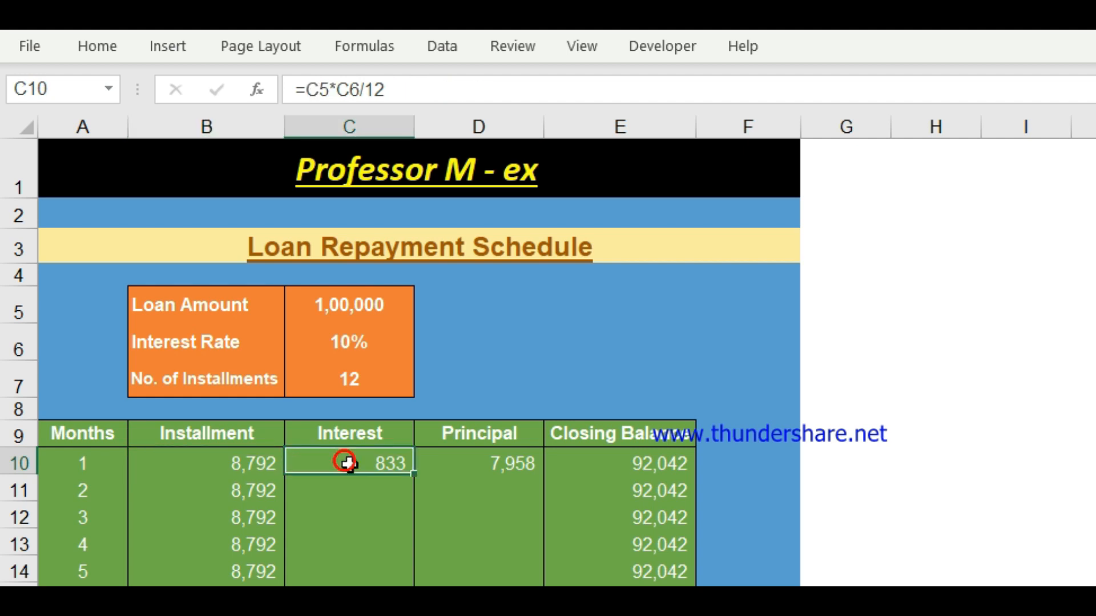
click(448, 459)
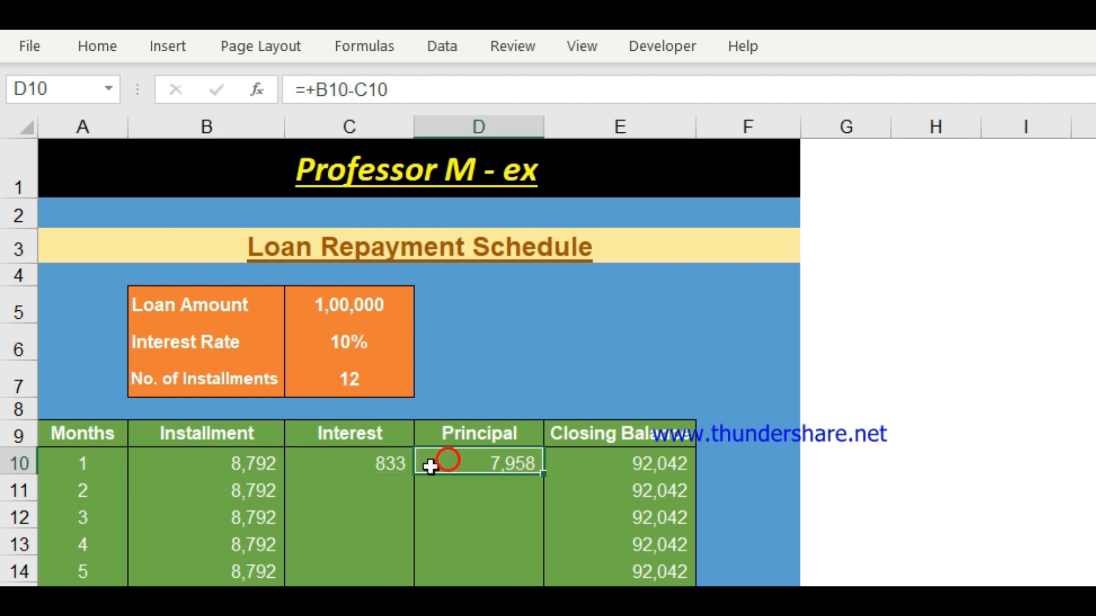
click(569, 463)
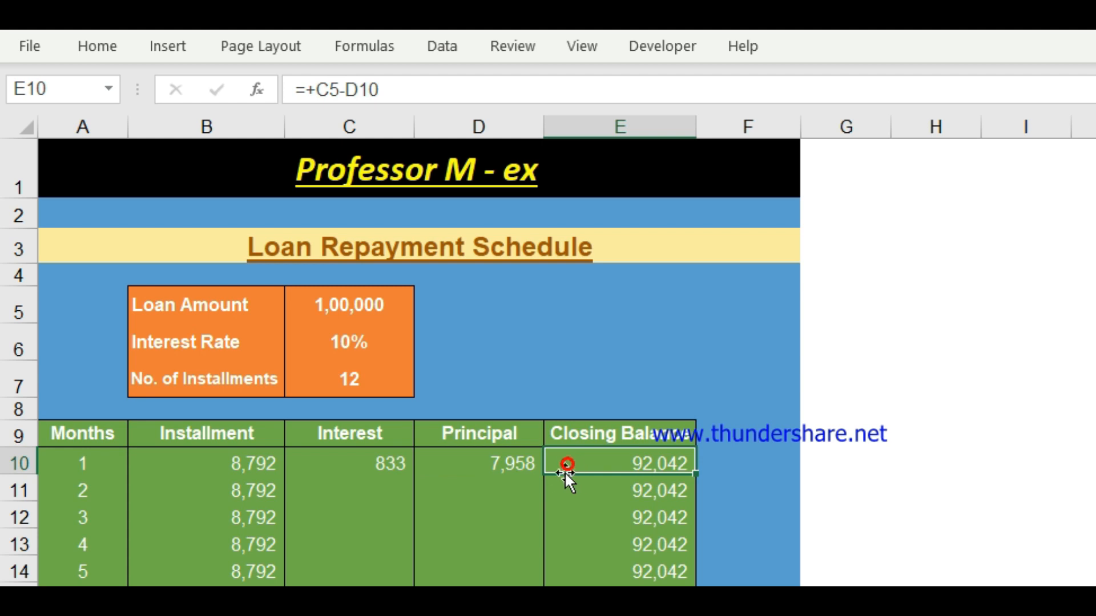
double_click(560, 473)
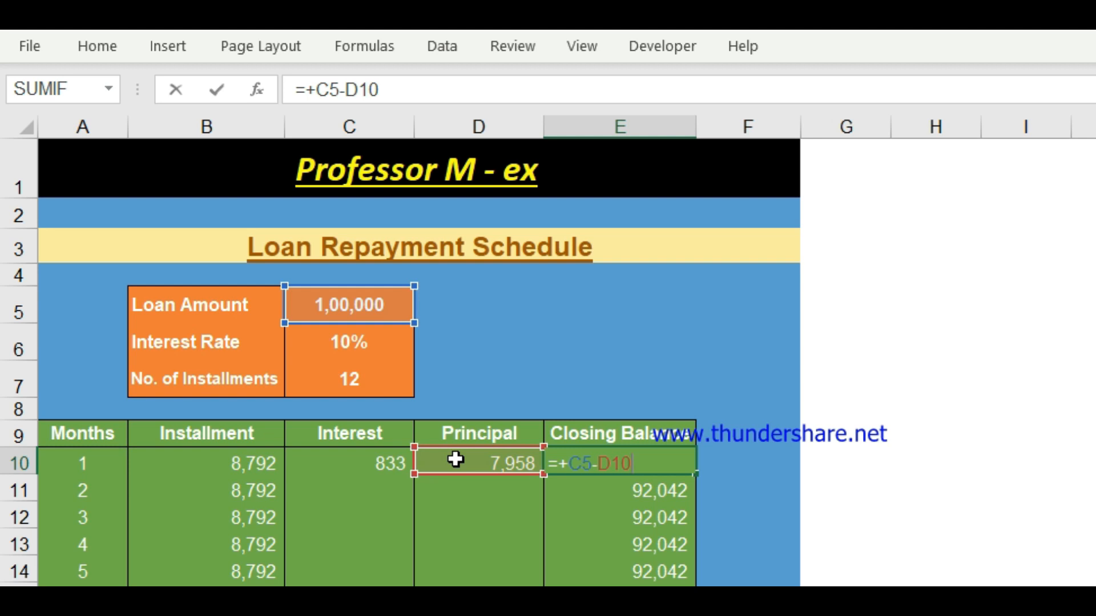
key(ctrl+Return)
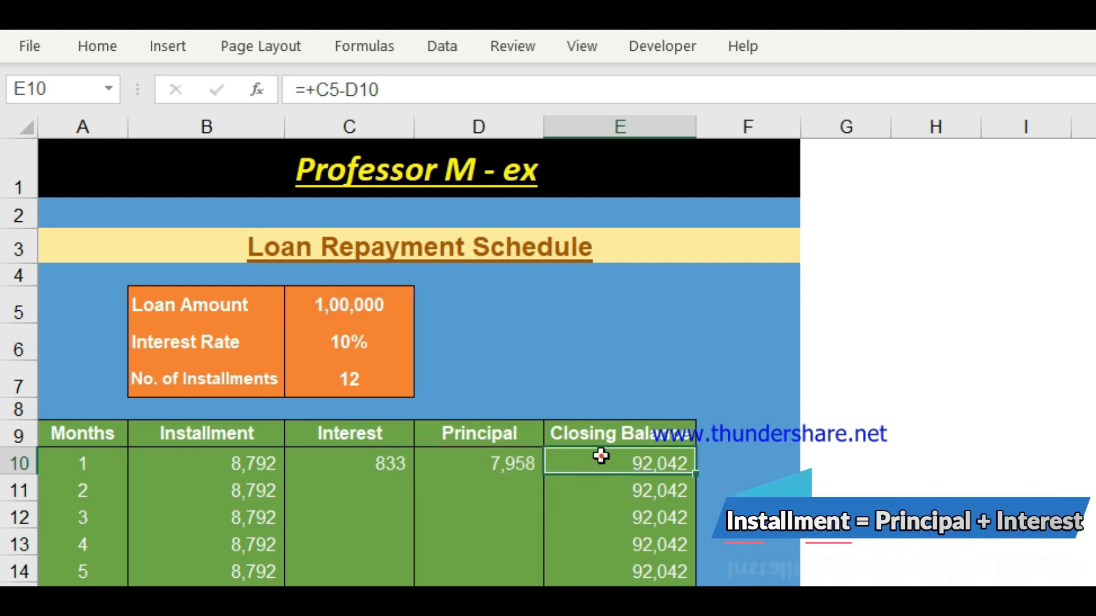
click(602, 456)
Calculate the second month's Interest in C11 from the previous closing balance with +E10*$C$6/12, keeping the rate reference absolute.
click(355, 489)
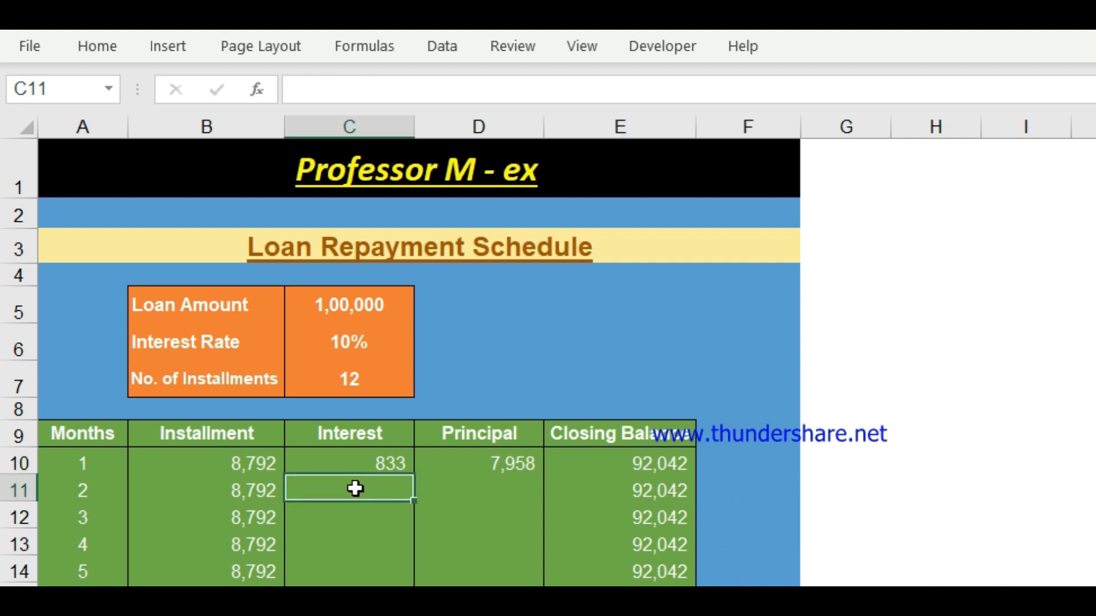
text(+)
click(608, 465)
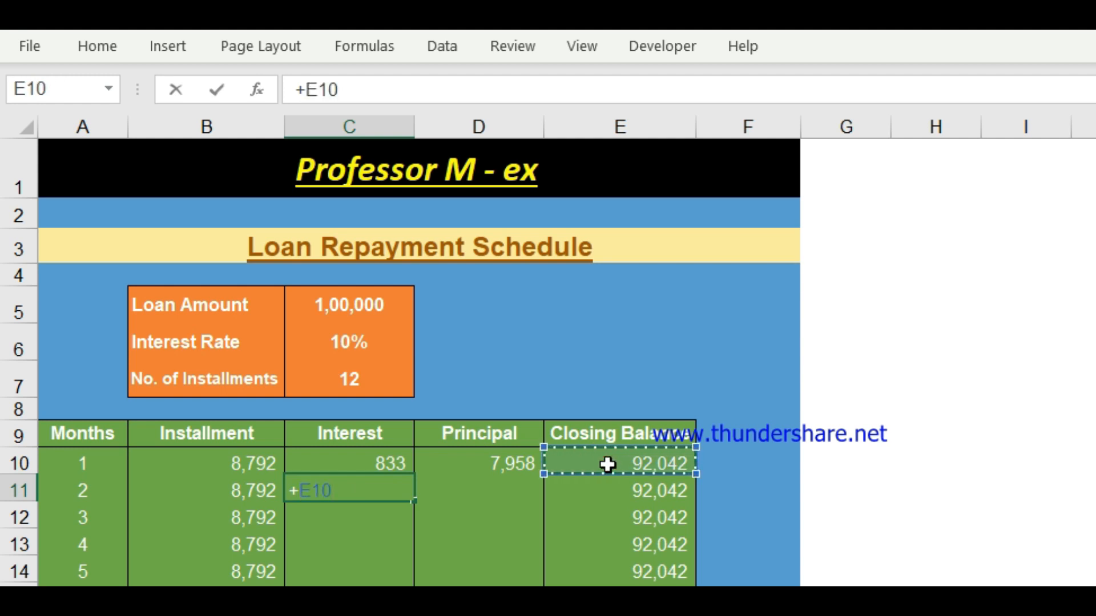
text(*)
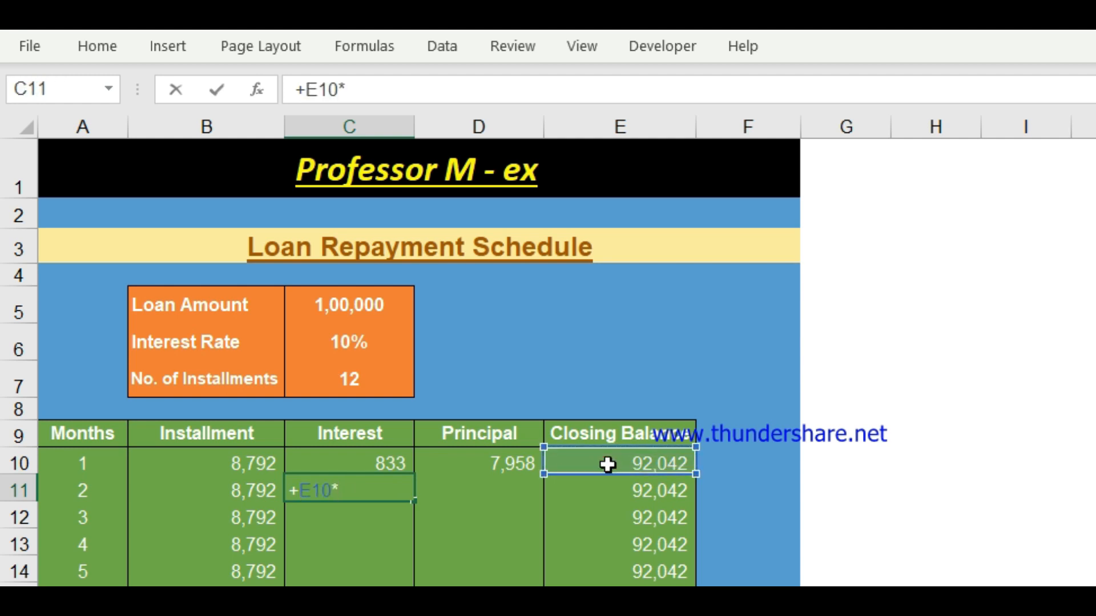
click(384, 346)
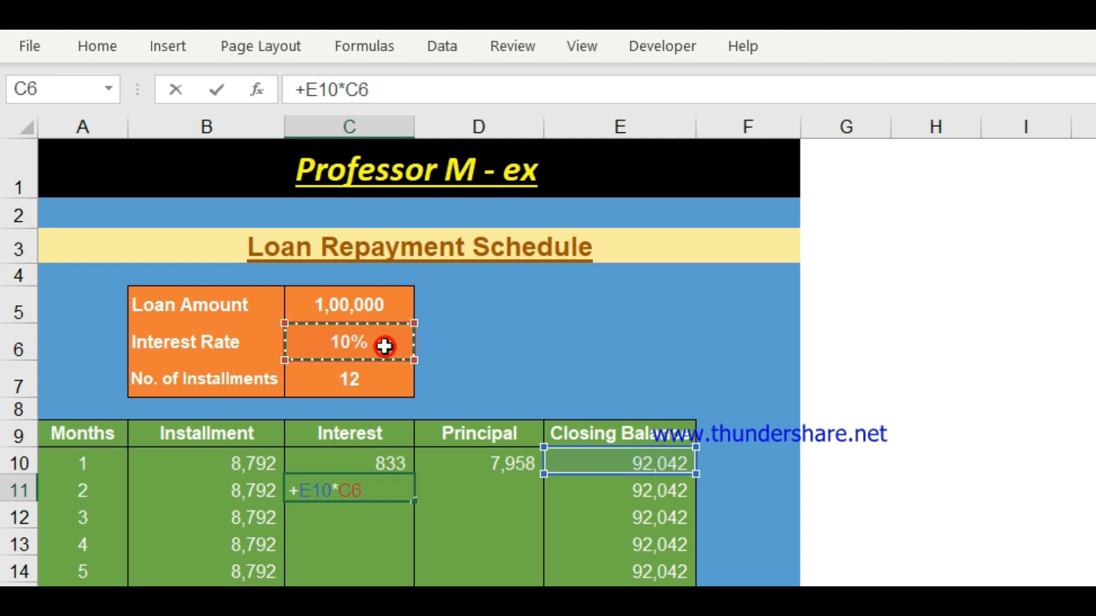
key(F4)
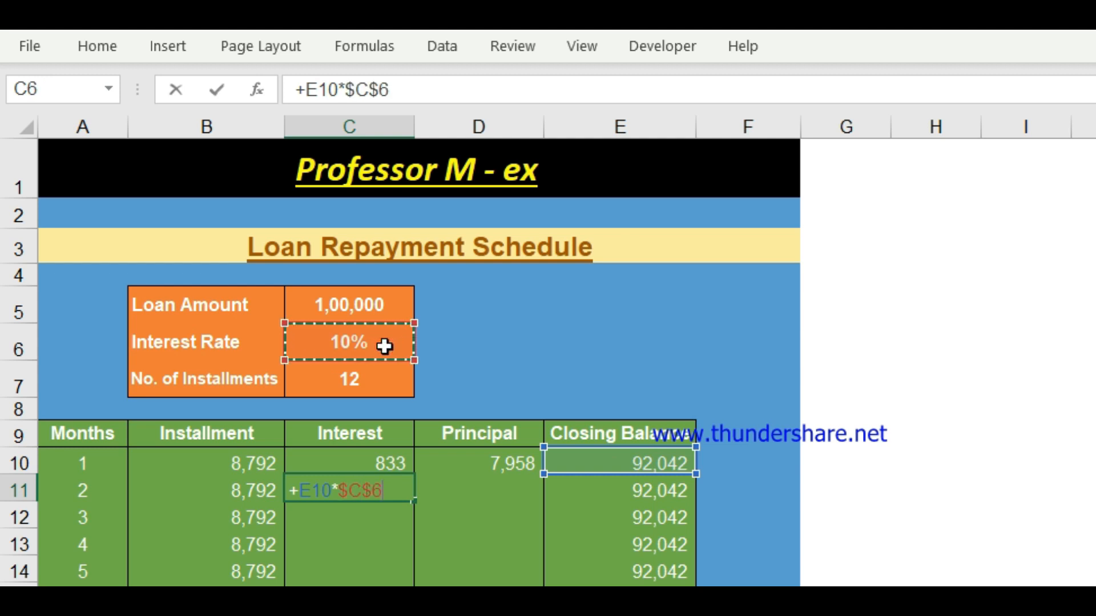
text(/)
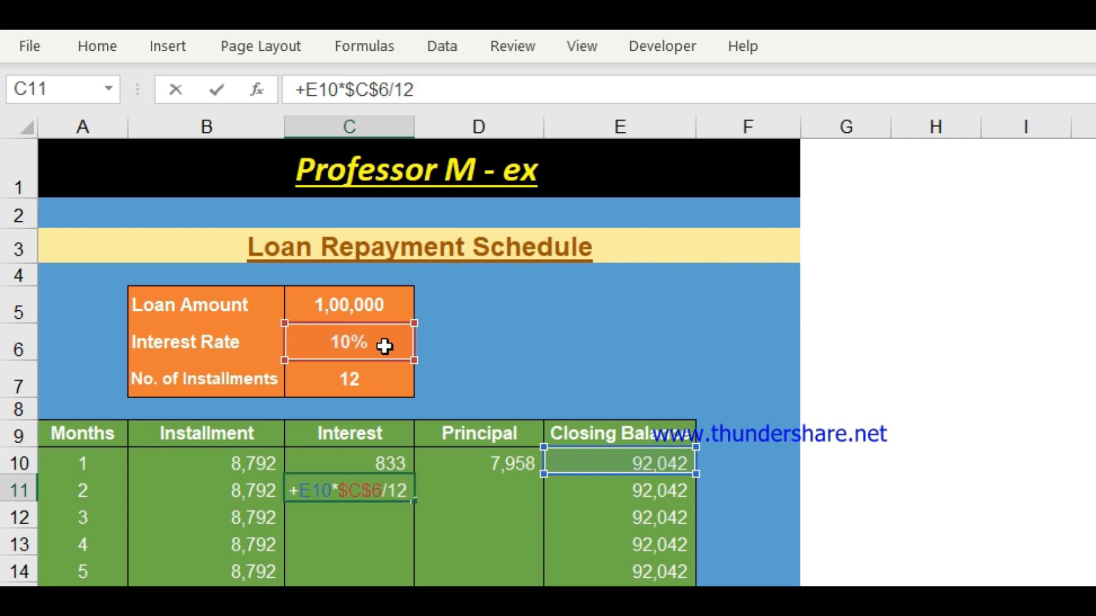
text(12)
key(Return)
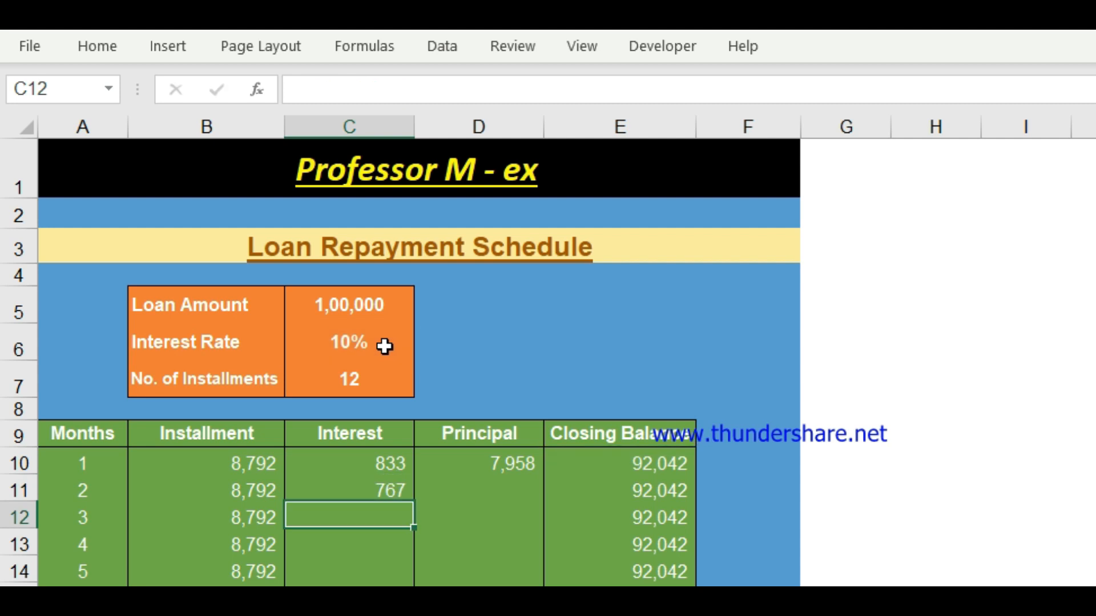
Copy the Interest formula in C11 and paste it as formulas only into the remaining months' cells C12 to C21.
click(327, 472)
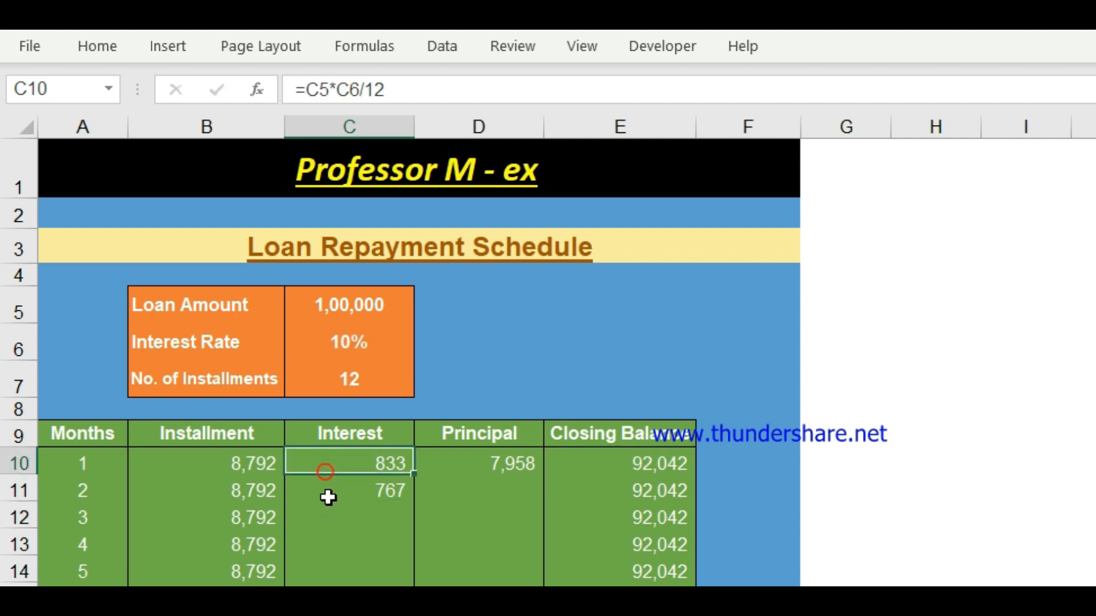
click(325, 493)
key(ctrl+c)
click(345, 513)
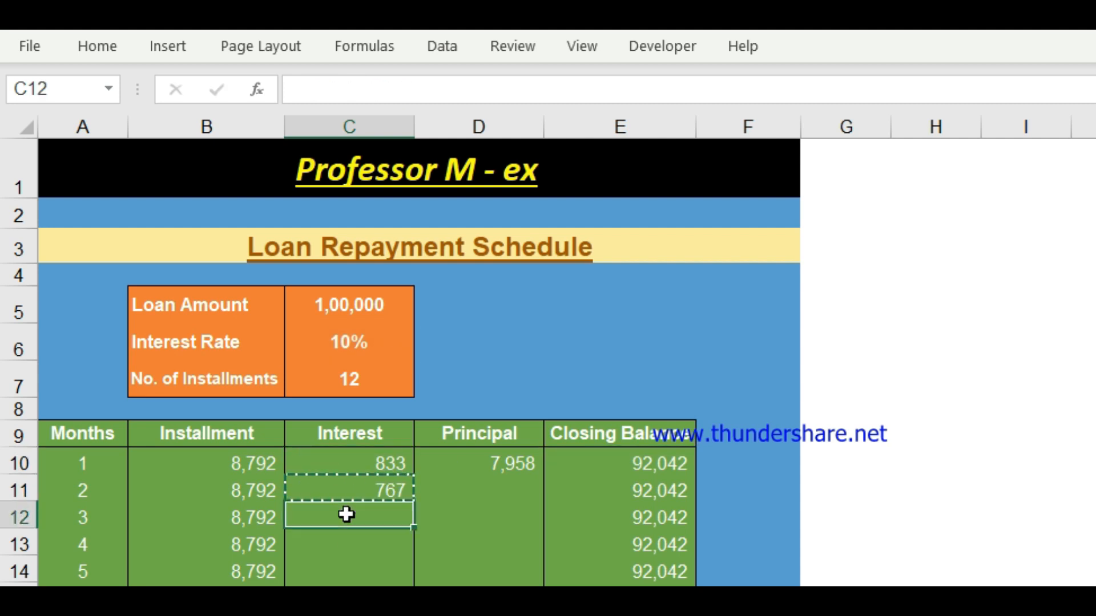
scroll(356, 531, down, 3)
shift+click(366, 450)
key(ctrl+alt+v)
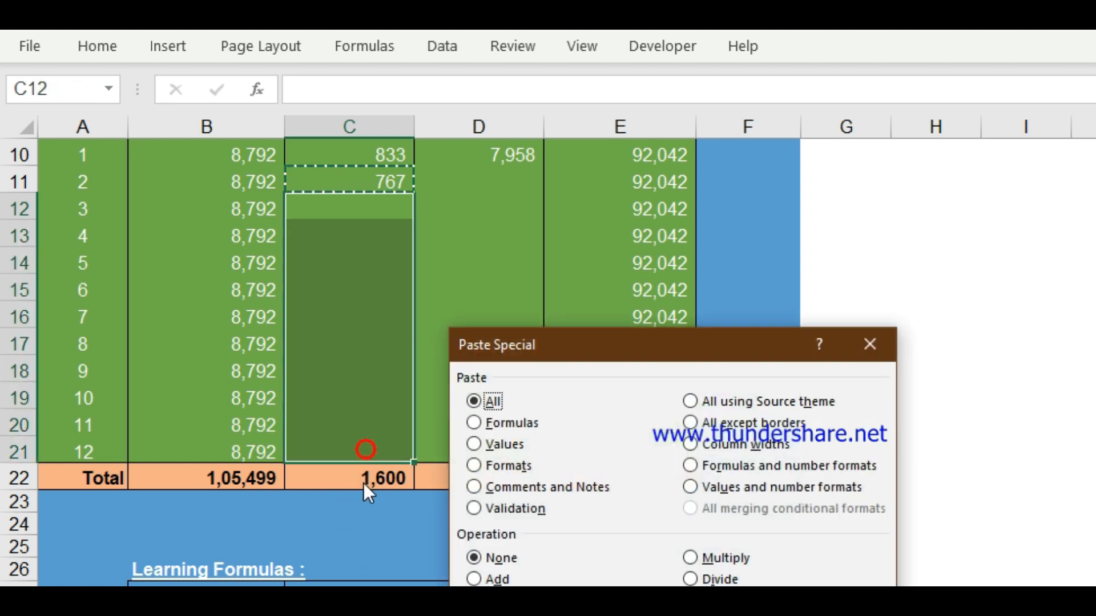
key(f)
key(Return)
scroll(335, 418, up, 1)
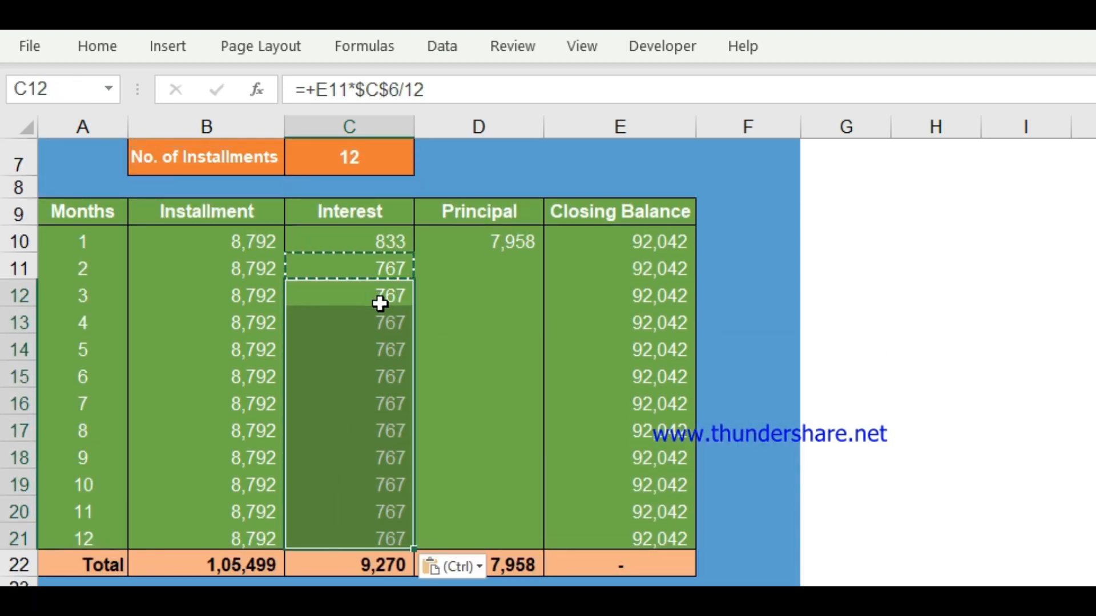
scroll(379, 306, up, 1)
click(393, 365)
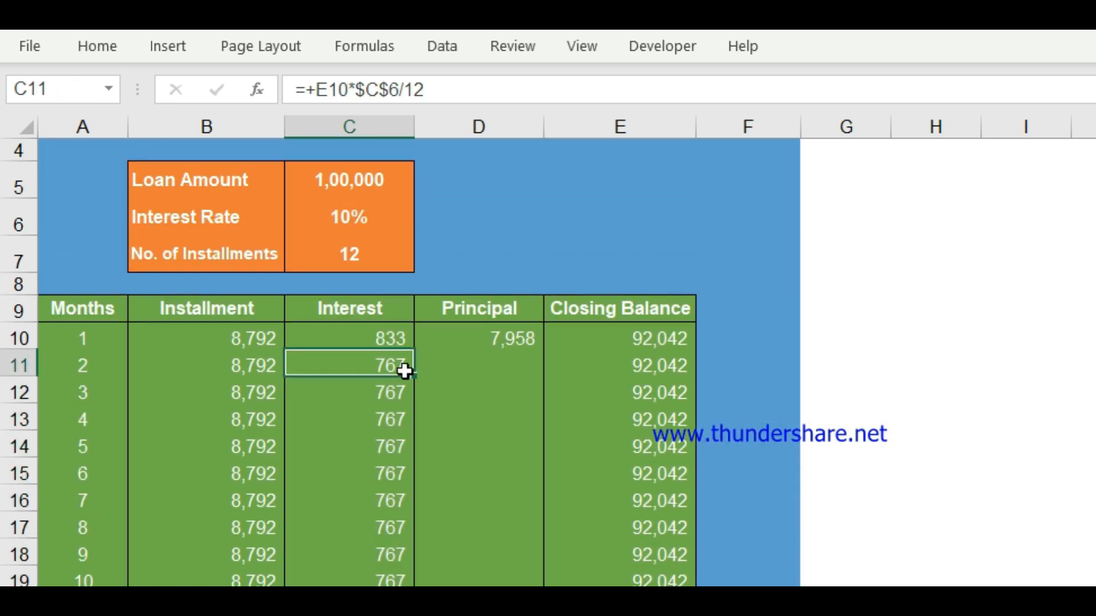
Copy the Principal formula in D10 and paste it as formulas only into the remaining months' cells D11 to D21.
click(477, 360)
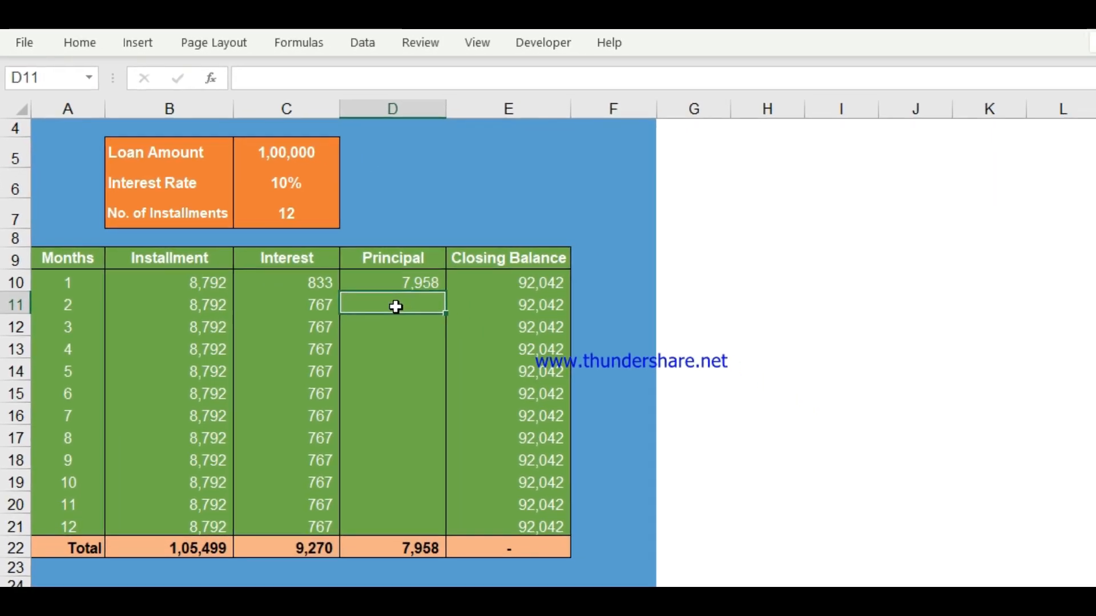
key(Up)
key(F2)
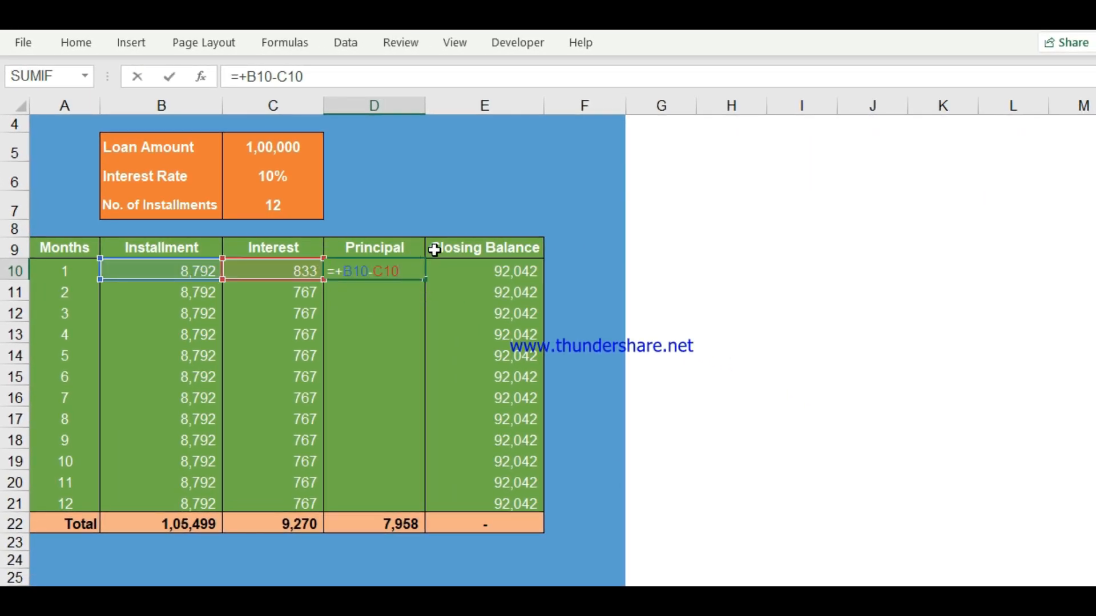
key(ctrl+Return)
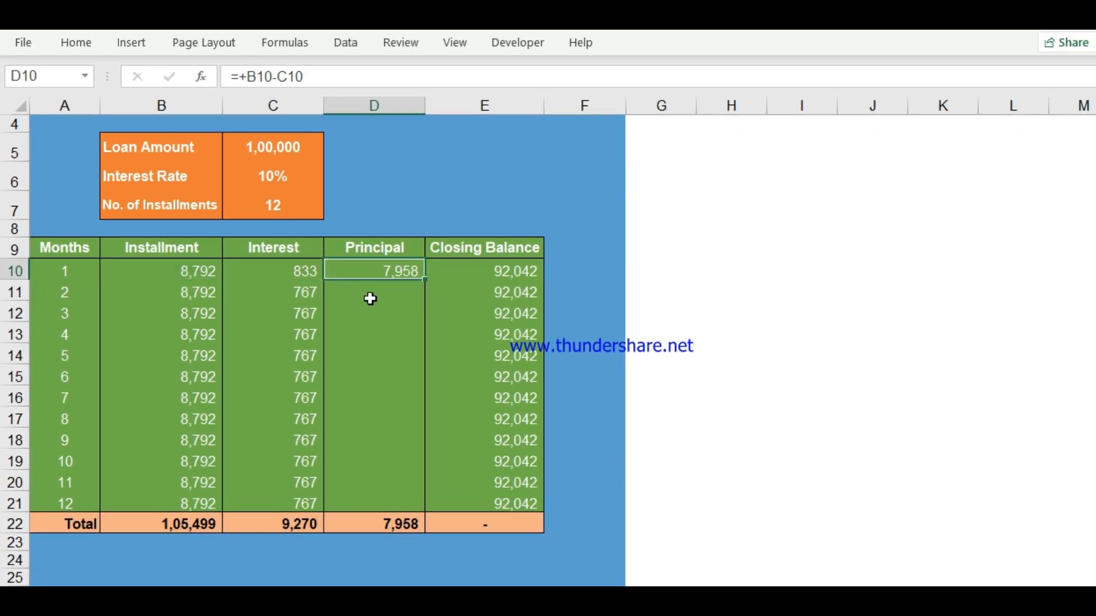
key(ctrl+c)
click(372, 298)
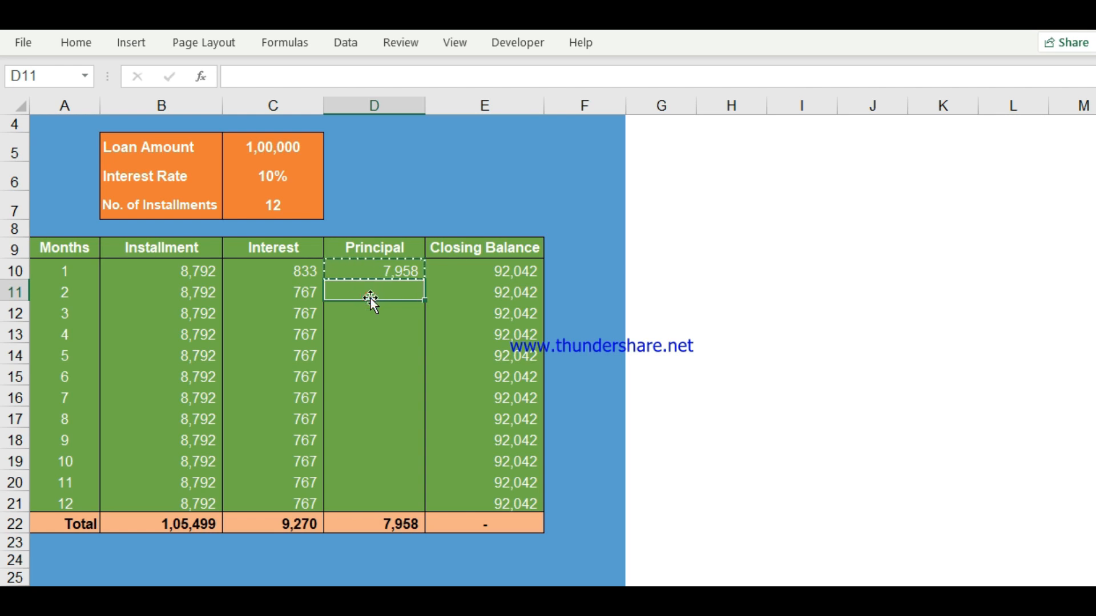
key(shift+Down)
key(ctrl+shift+Down)
key(shift+Up)
key(ctrl+alt+v)
key(Return)
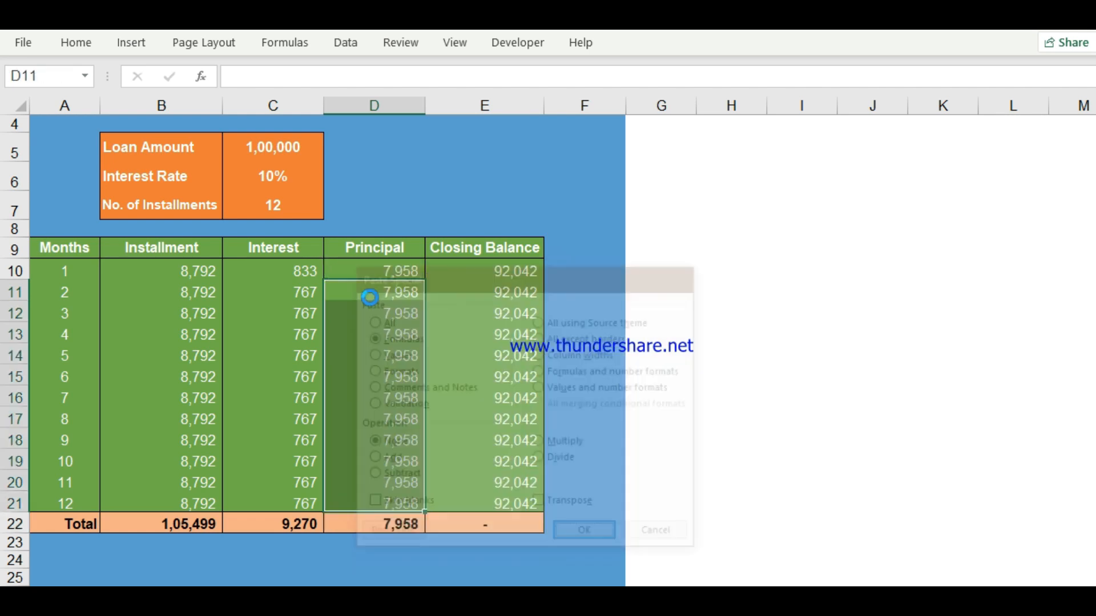
Examine the final month's row, the Closing Balance formula in E21 and the filled schedule range B10 to E21.
click(370, 270)
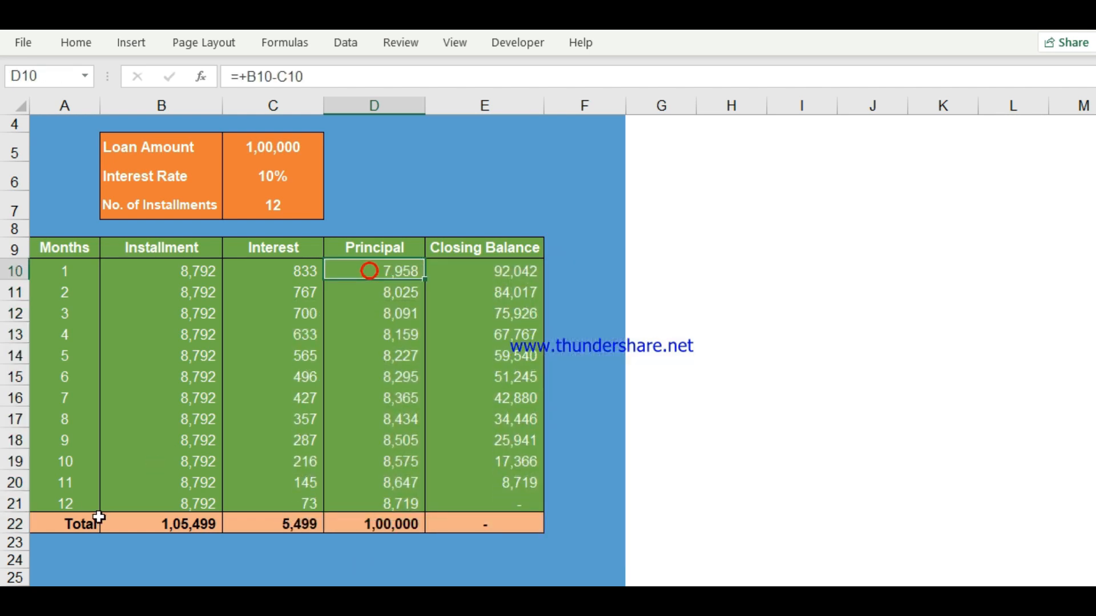
click(66, 504)
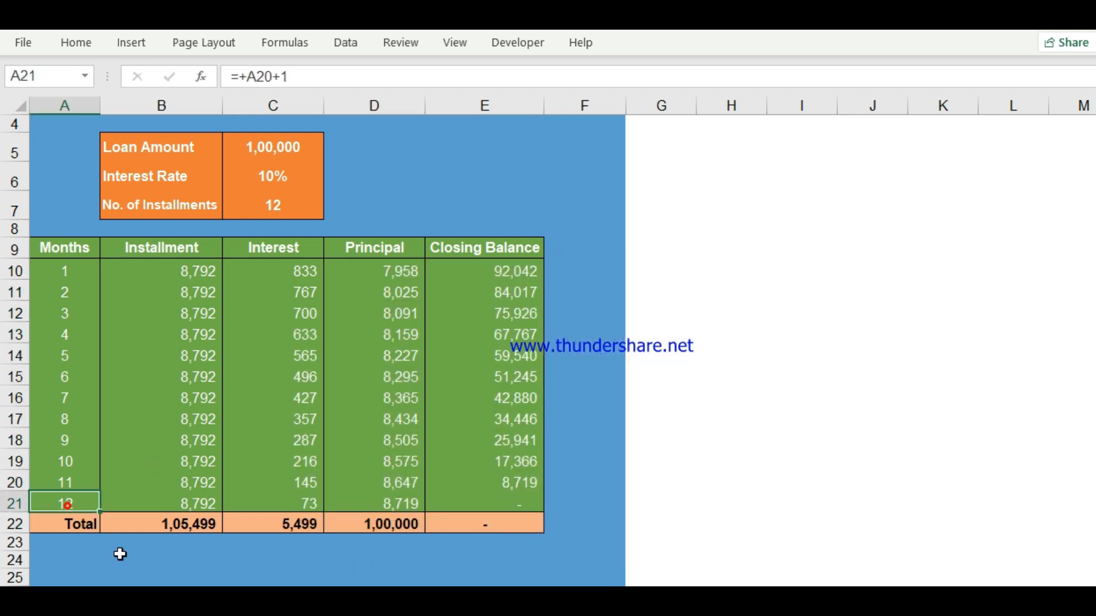
click(447, 506)
drag(488, 502, 491, 521)
click(496, 506)
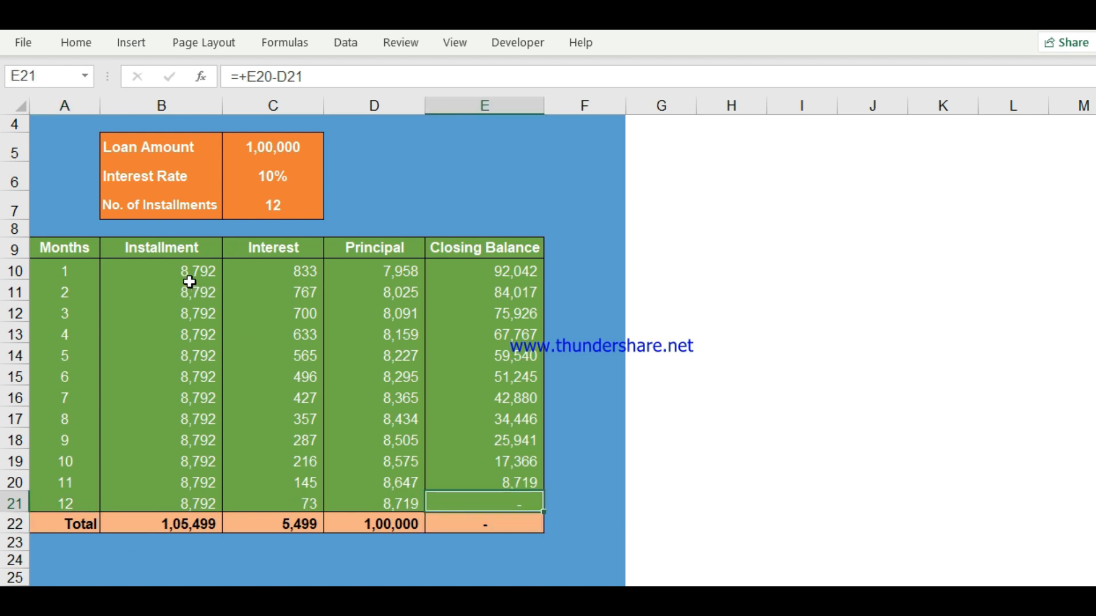
drag(190, 282, 494, 511)
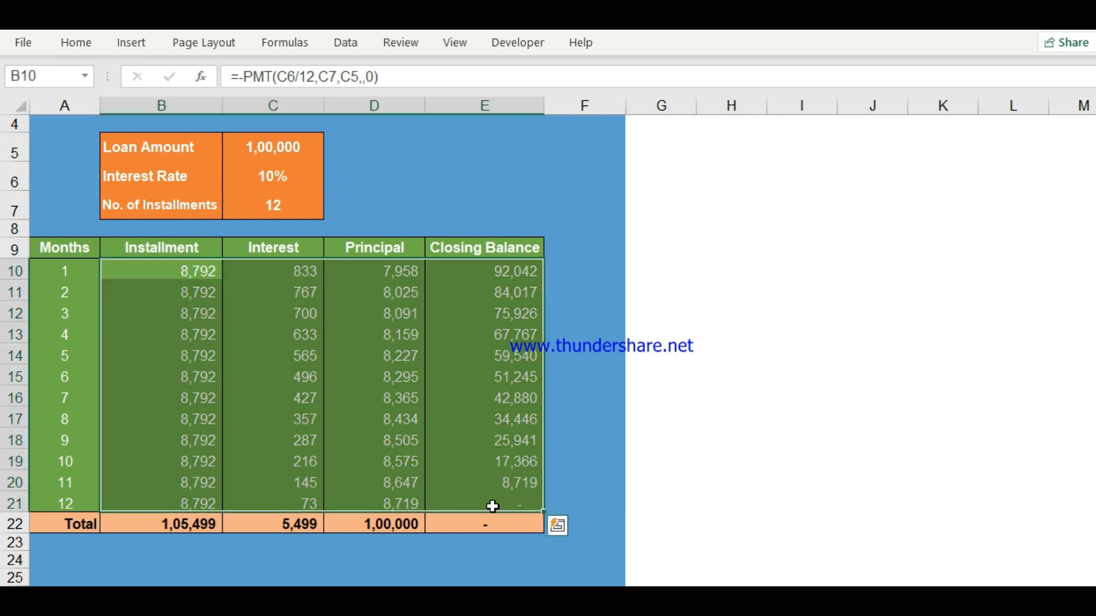
Review the first month's Installment, Interest, Principal and Closing Balance formulas in B10 to E10, plus the whole table down to E22.
click(178, 270)
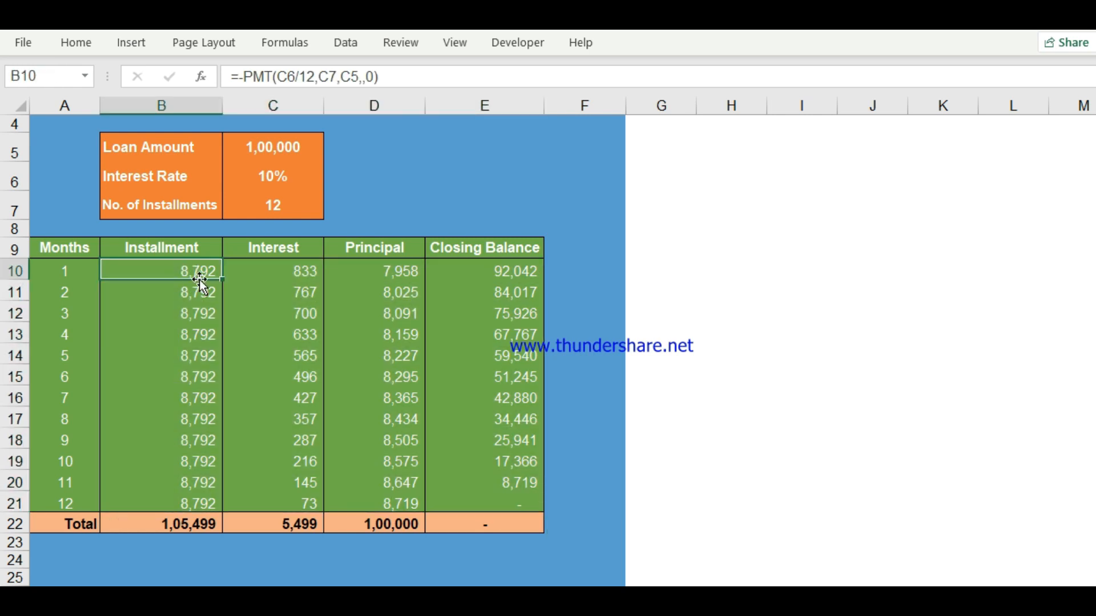
click(279, 272)
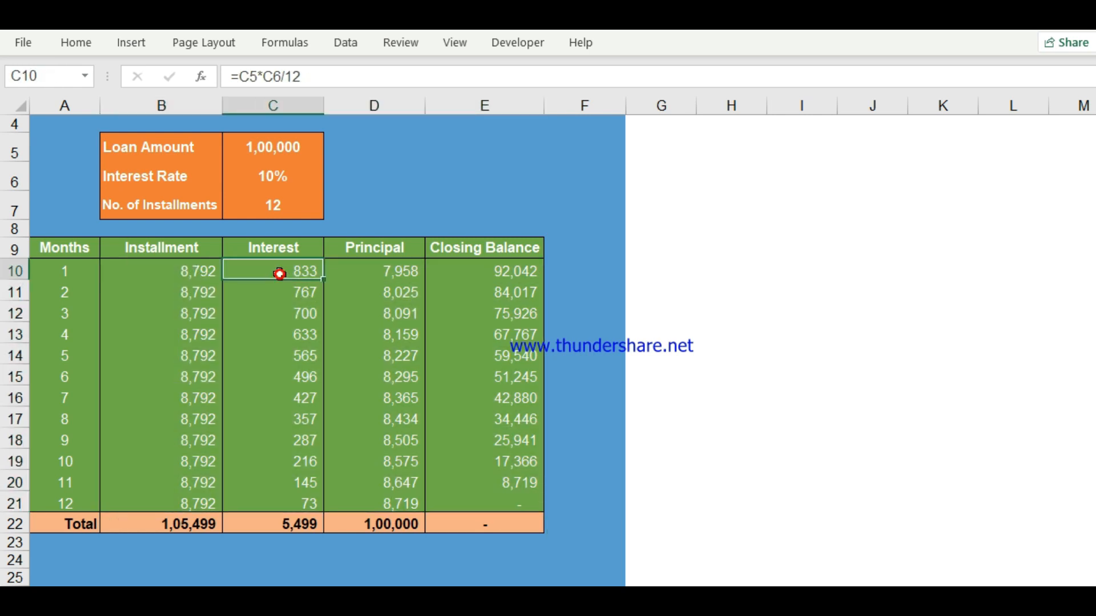
click(358, 273)
click(143, 271)
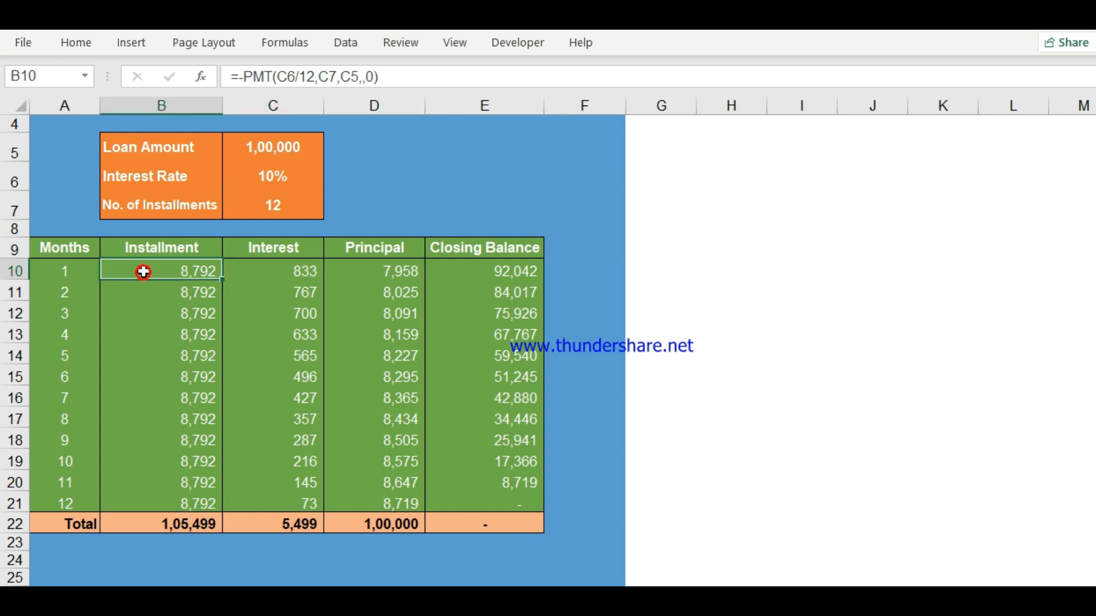
click(355, 275)
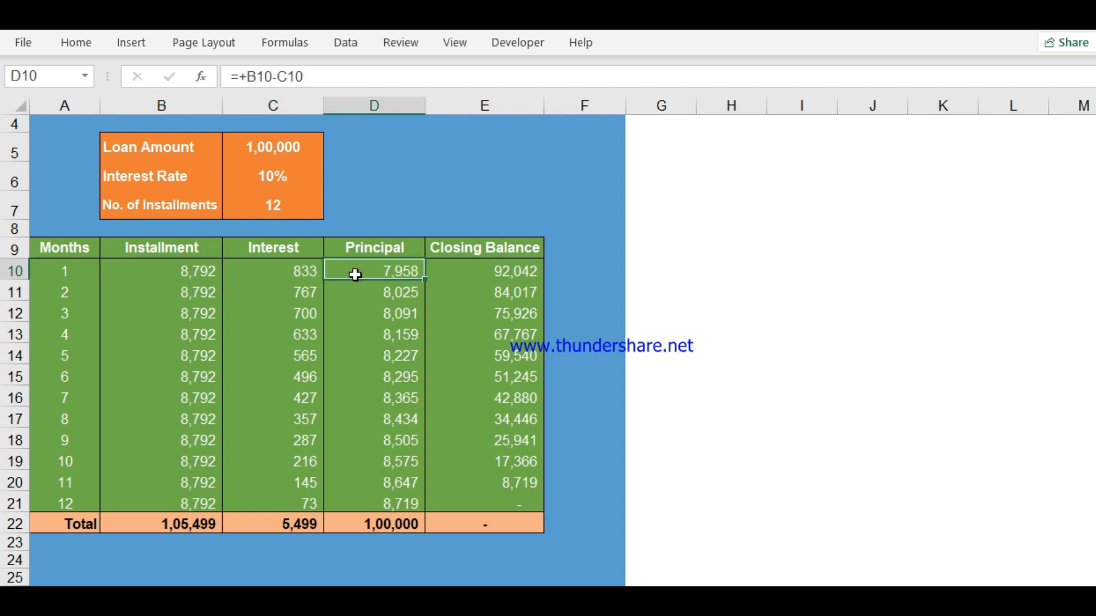
click(468, 267)
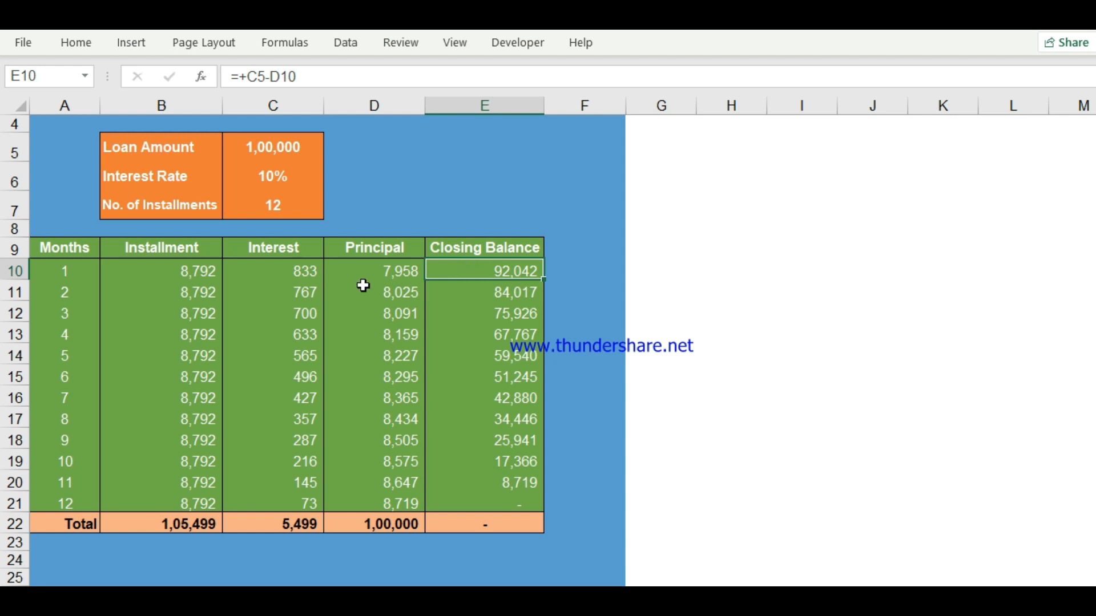
click(255, 292)
click(468, 272)
drag(65, 248, 491, 496)
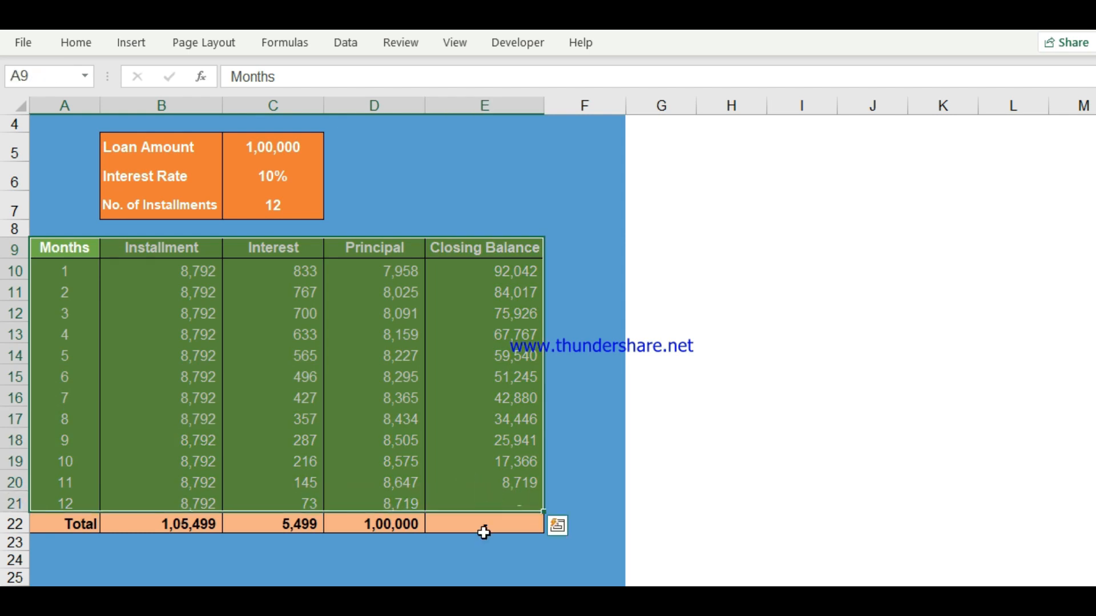
click(494, 526)
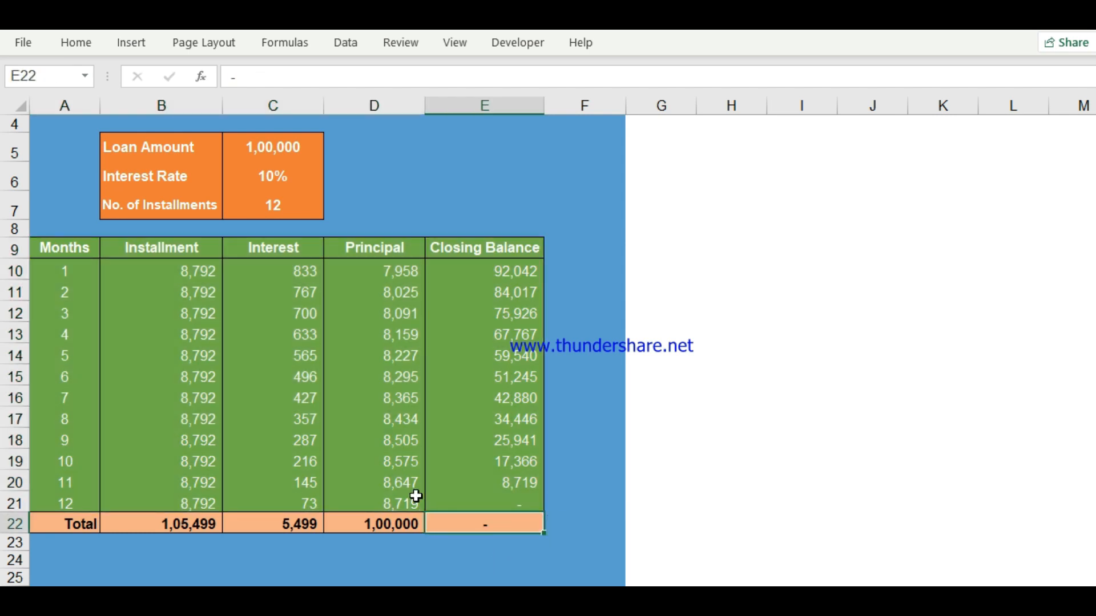
Read the PMT and IPMT entries with their descriptions in the Learning Formulas list below the schedule.
scroll(350, 416, down, 2)
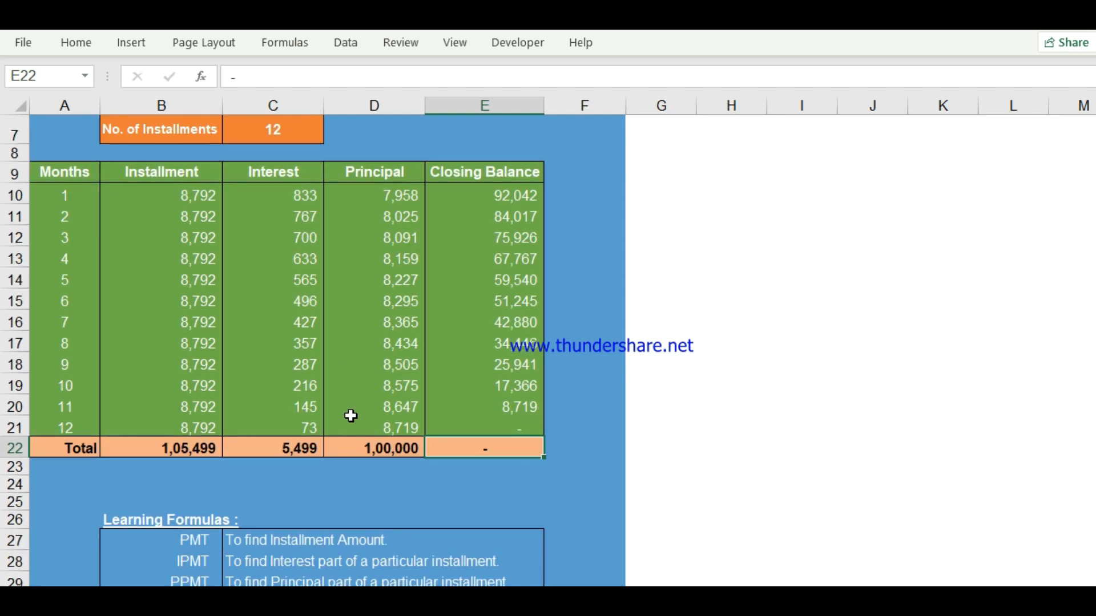
click(167, 475)
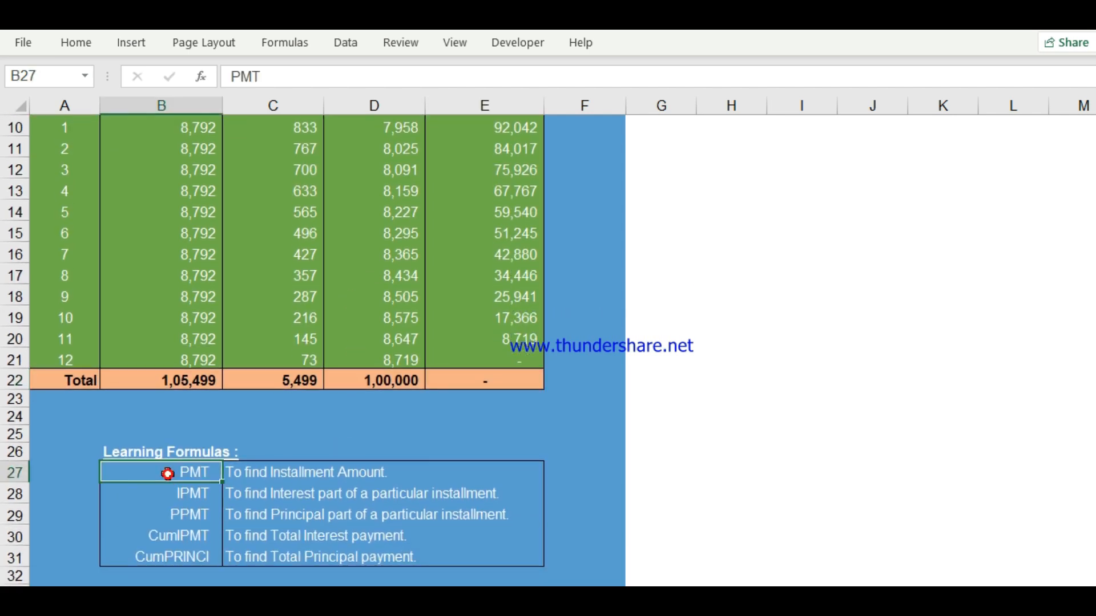
click(417, 477)
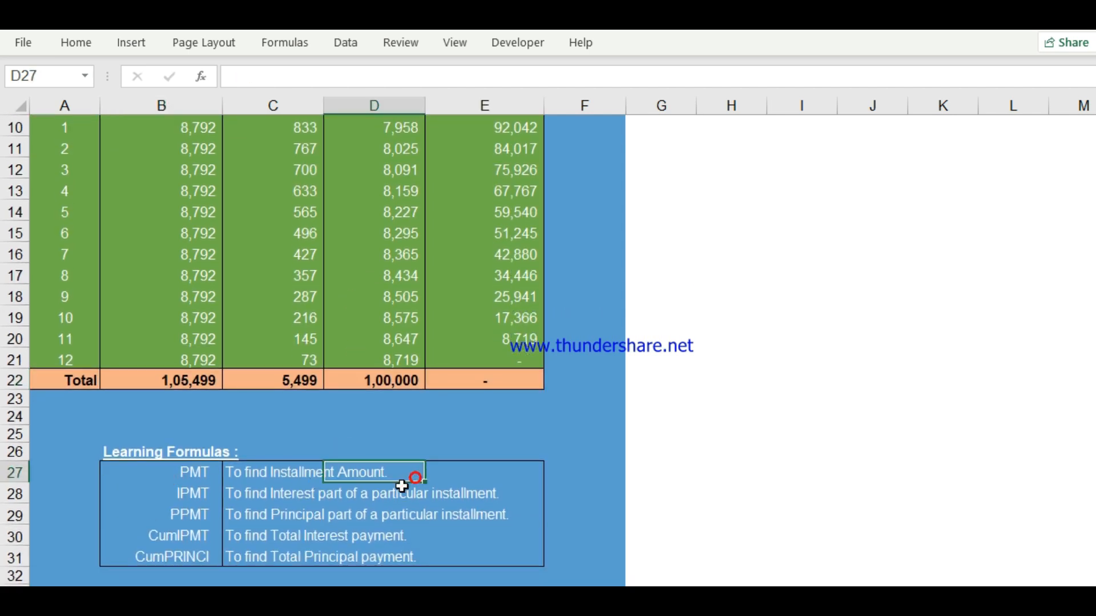
drag(245, 485, 422, 477)
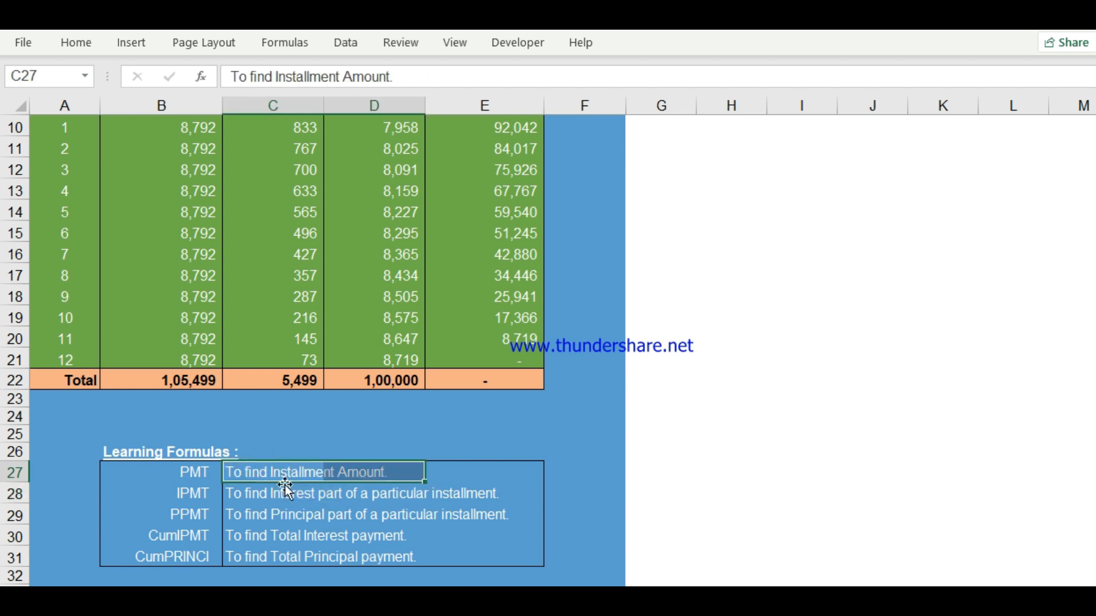
click(156, 494)
drag(156, 494, 485, 494)
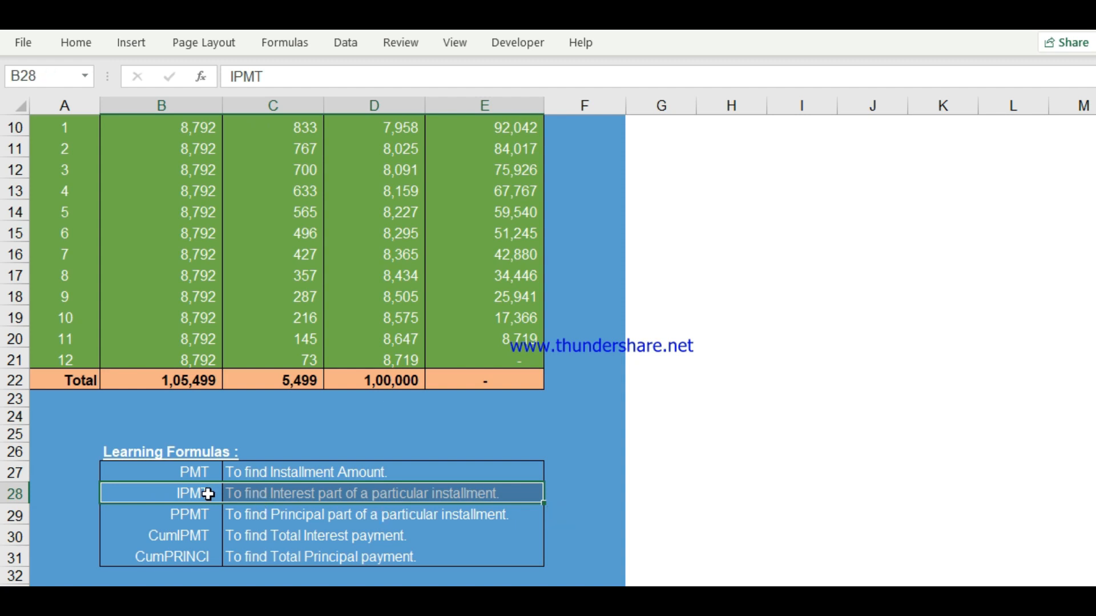
Replace the first month's Interest formula in C10 with the start of an IPMT function, using C6/12 as the rate.
scroll(237, 453, up, 3)
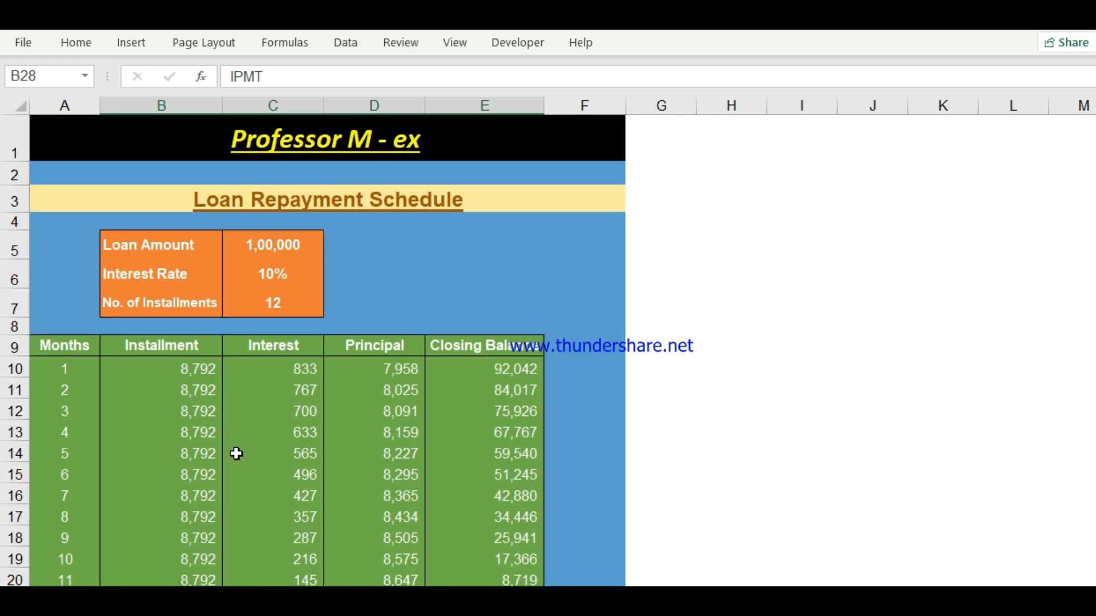
click(89, 367)
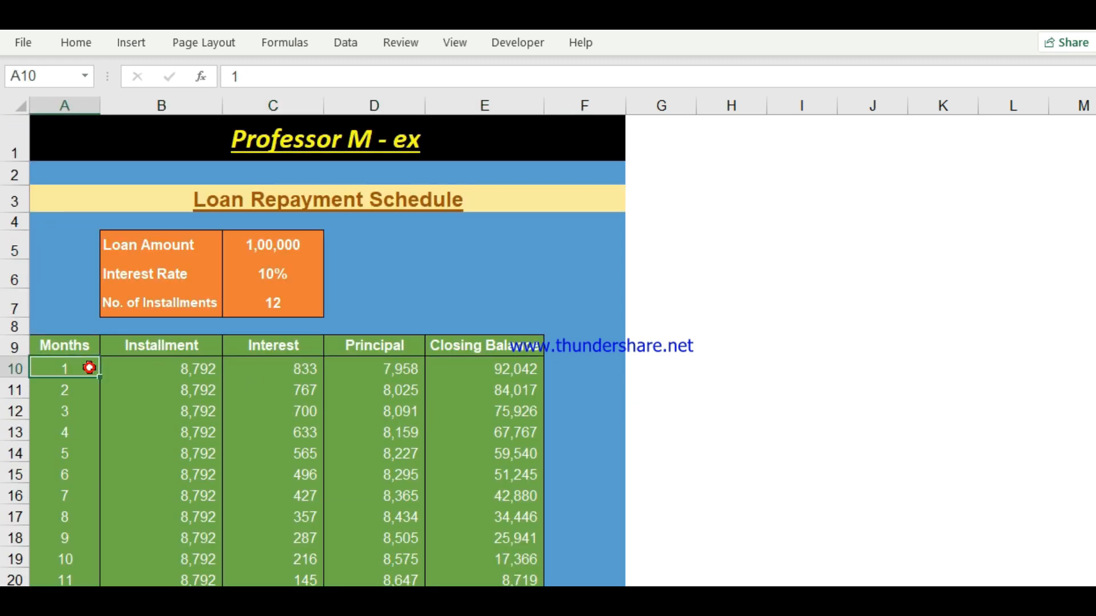
click(269, 372)
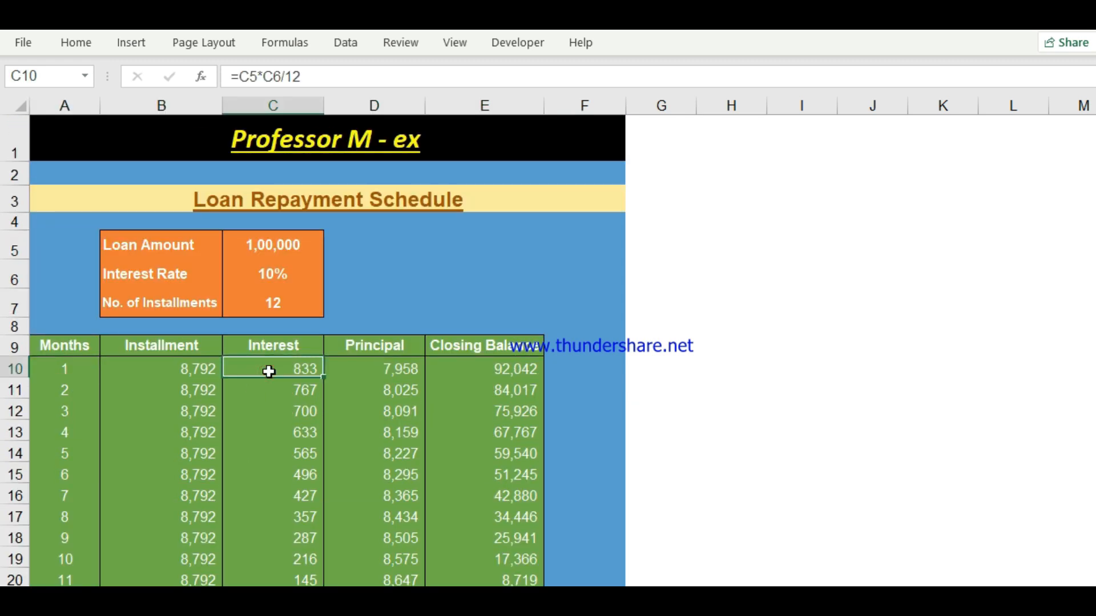
drag(310, 83, 182, 71)
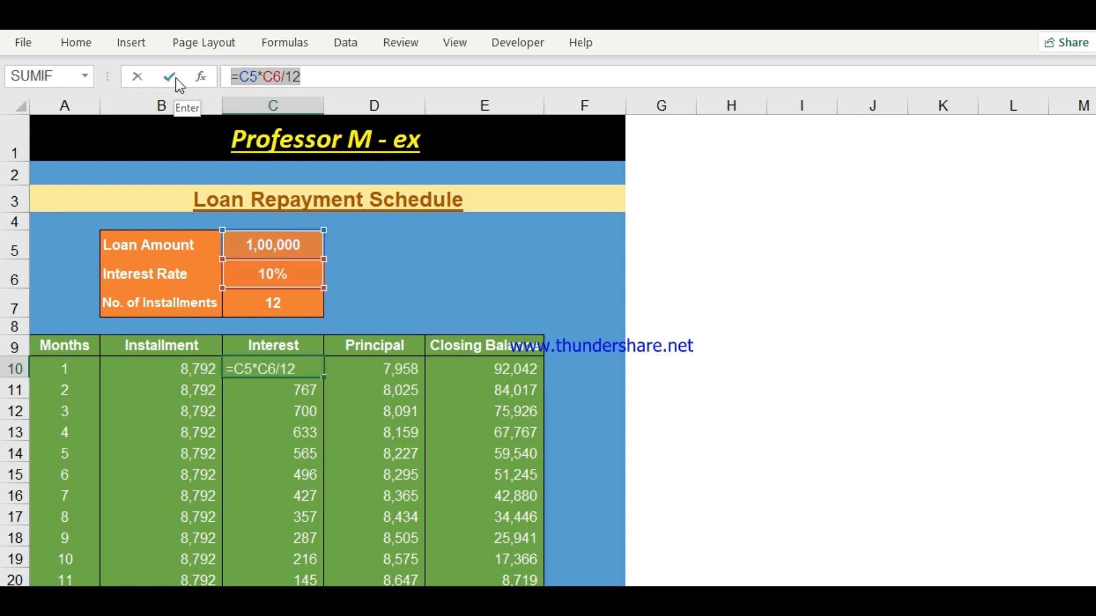
click(176, 80)
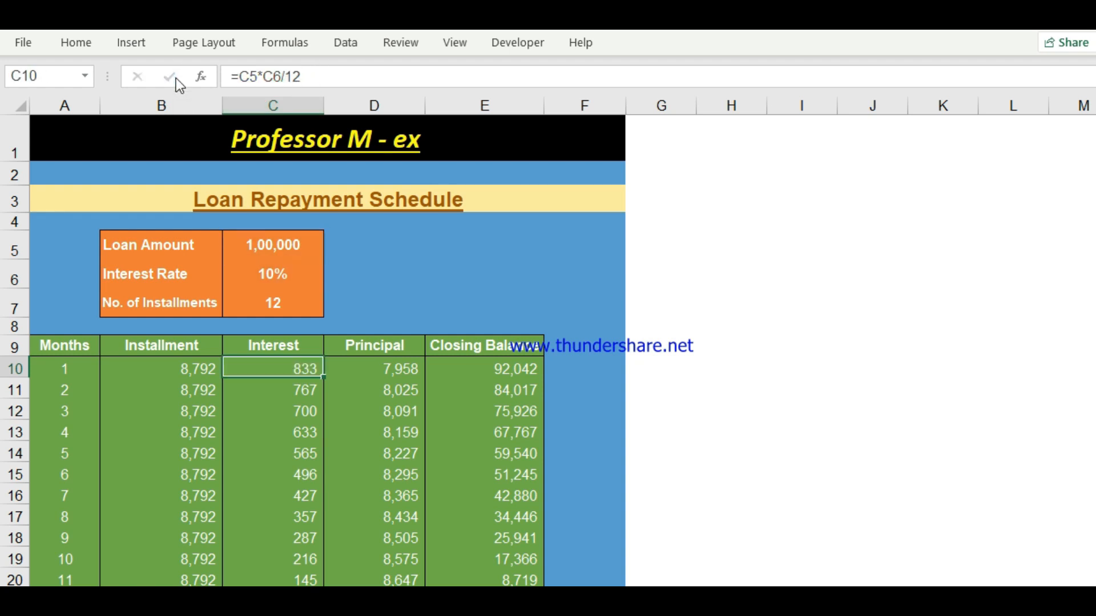
text(=)
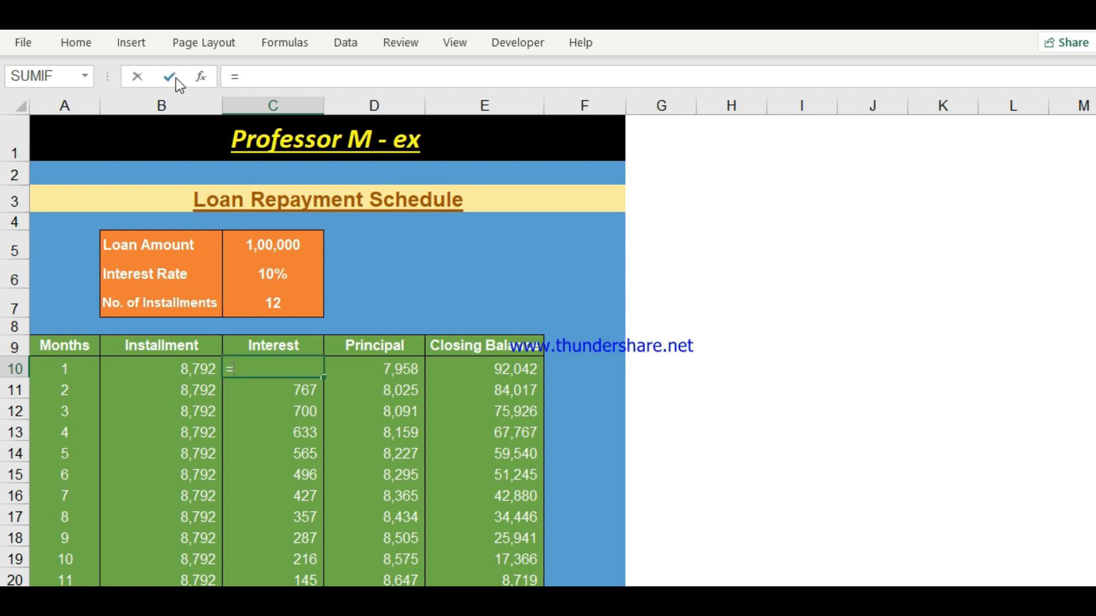
text(ipmt)
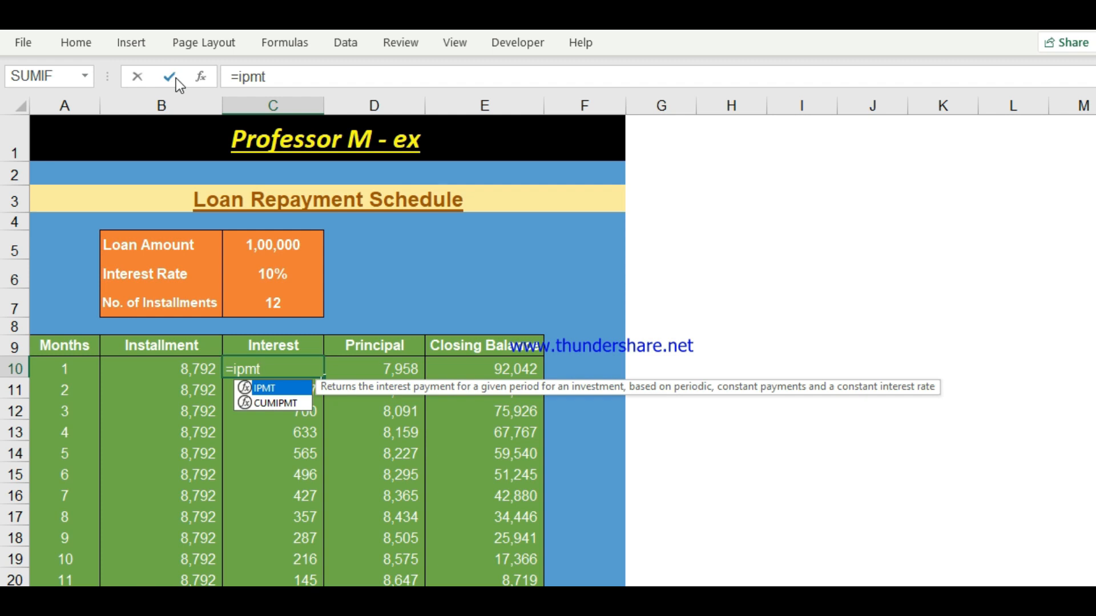
key(Tab)
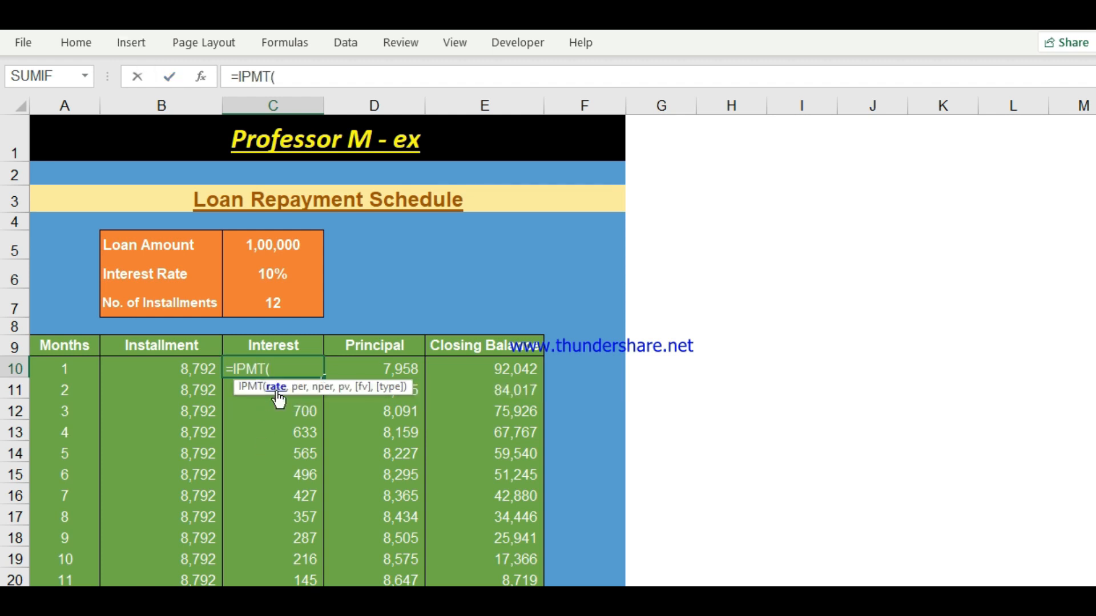
click(309, 270)
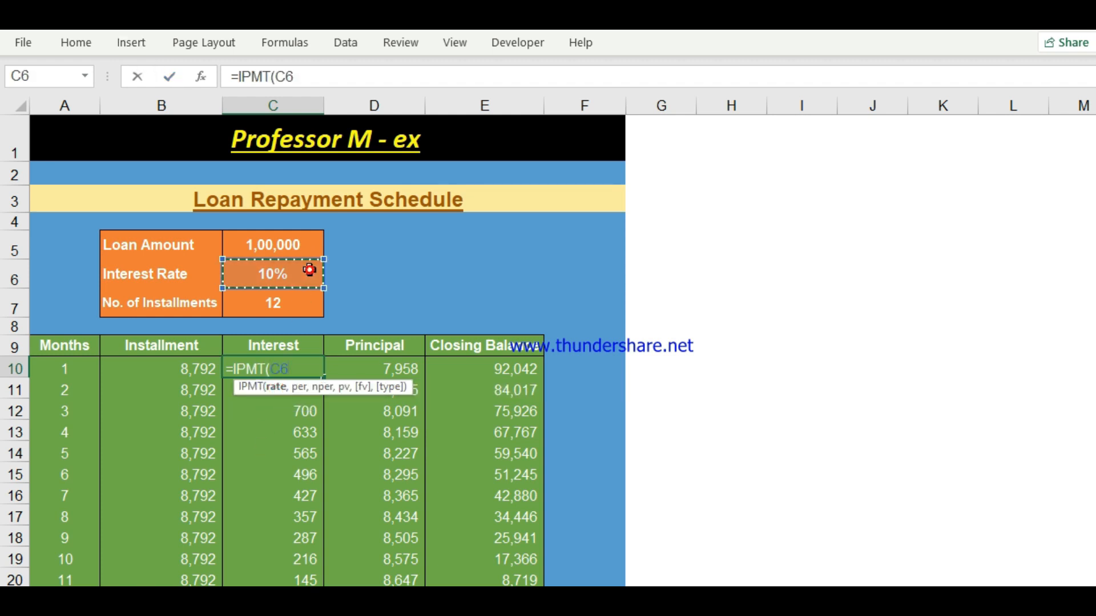
text(/12)
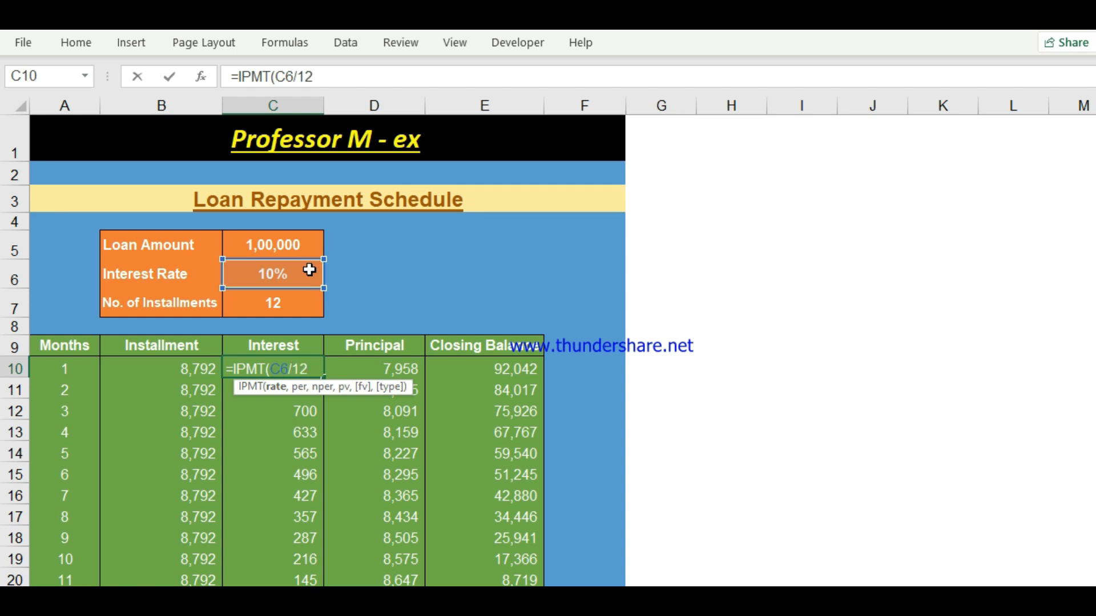
text(,)
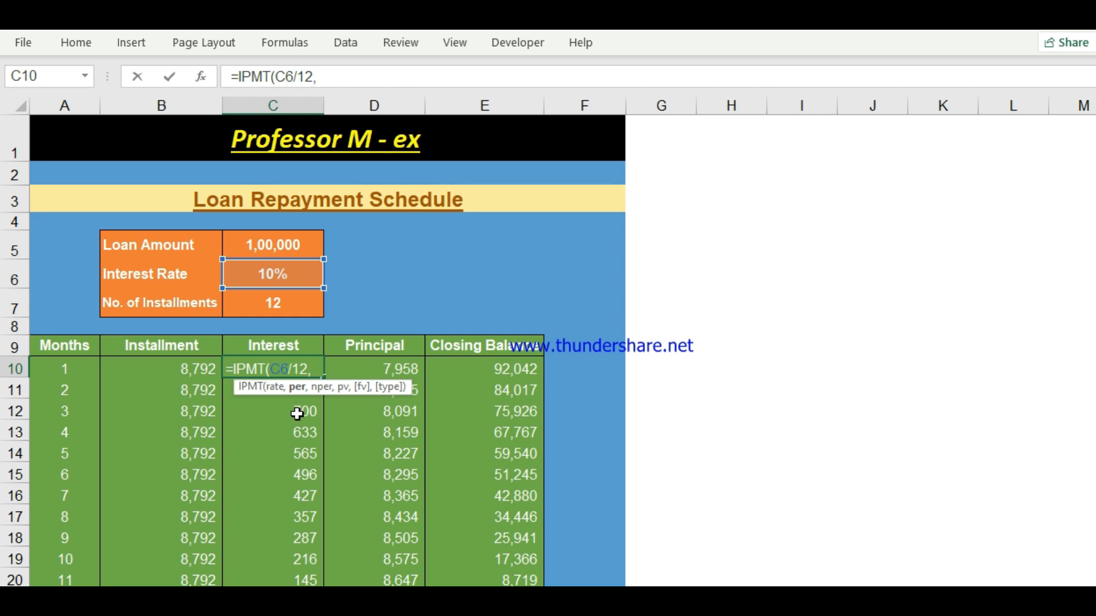
Complete the IPMT formula in C10 with period A10, nper C7, present value C5, an empty fv and type 0.
click(85, 365)
text(,)
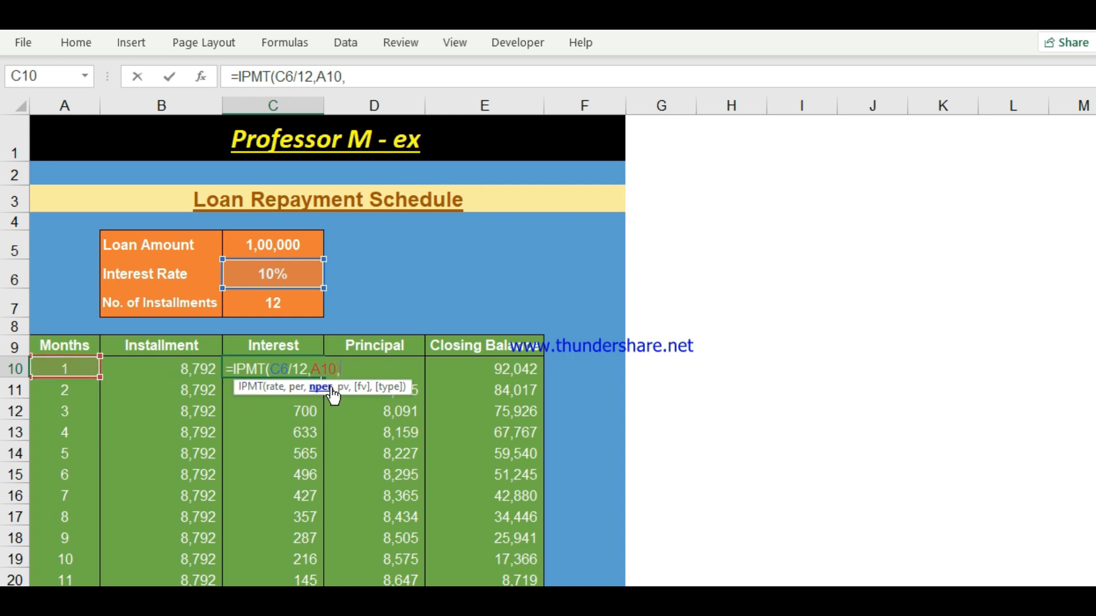
click(299, 305)
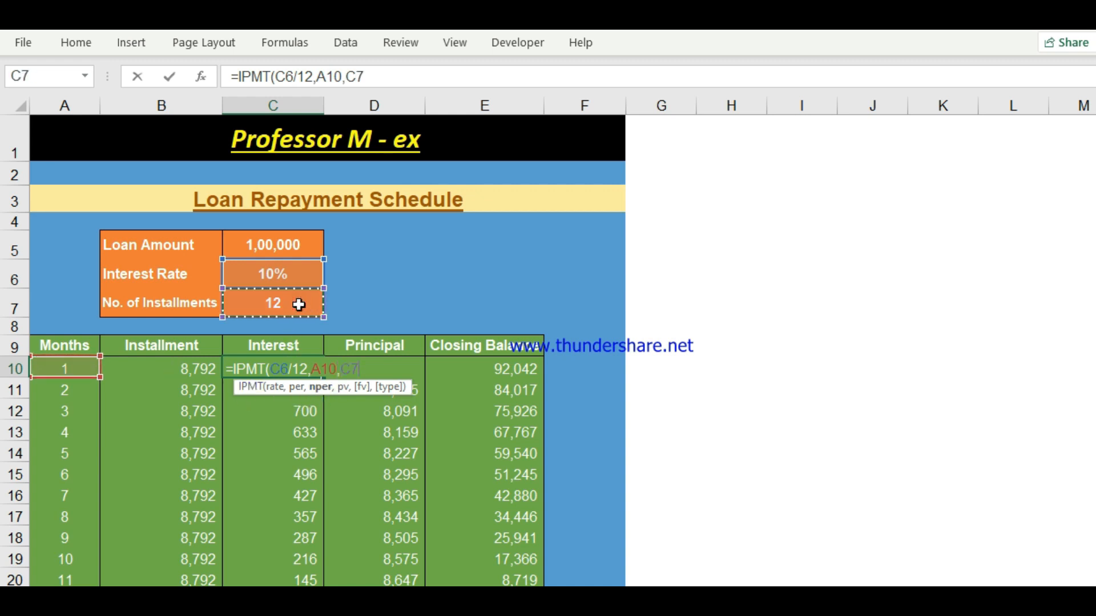
text(,)
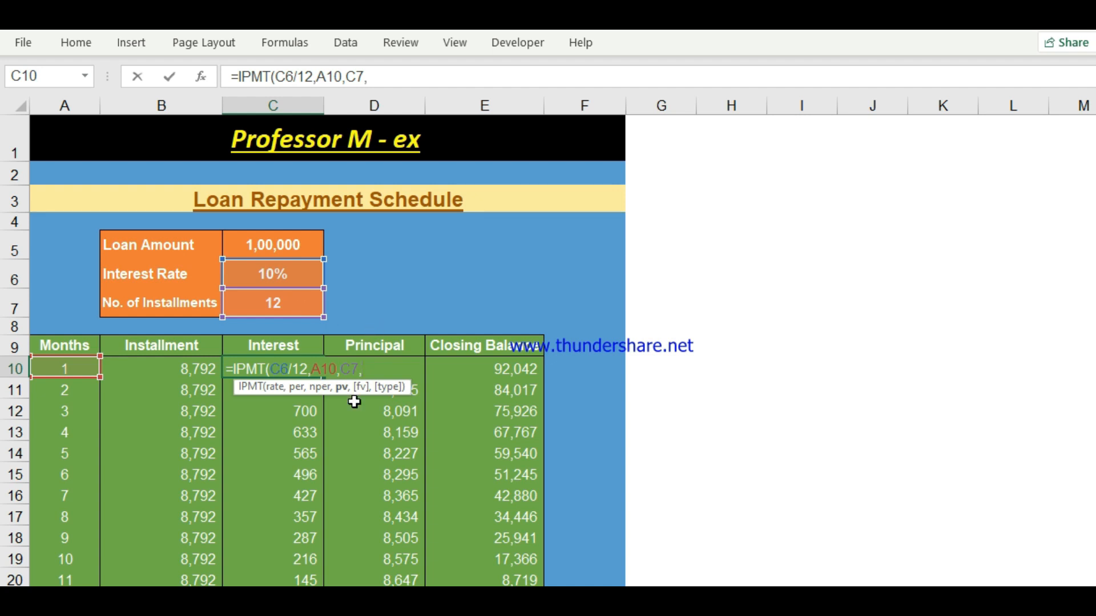
click(315, 243)
text(,)
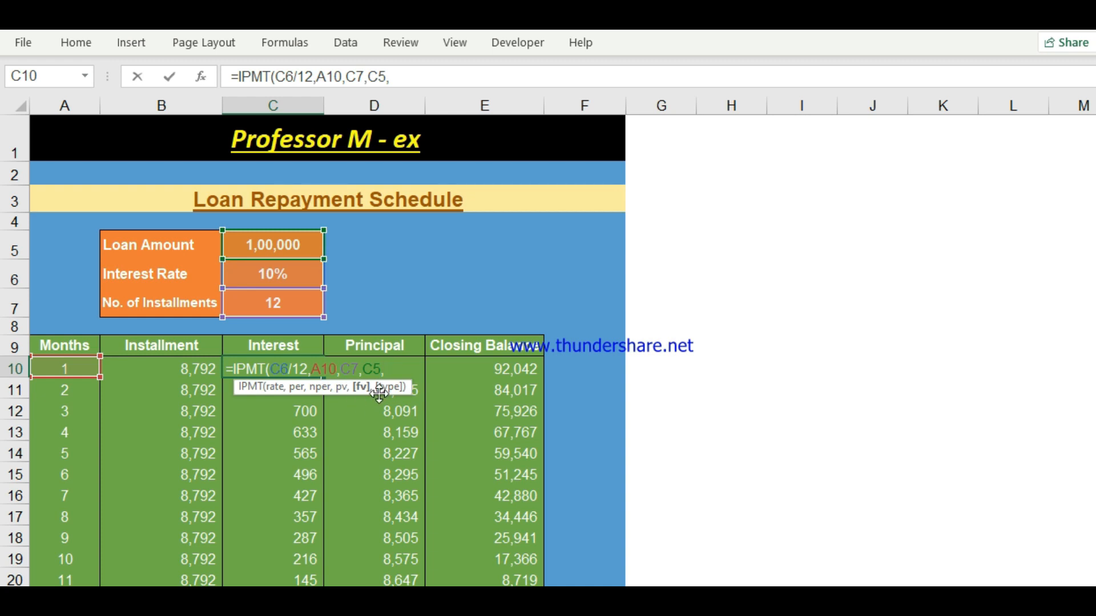
text(,)
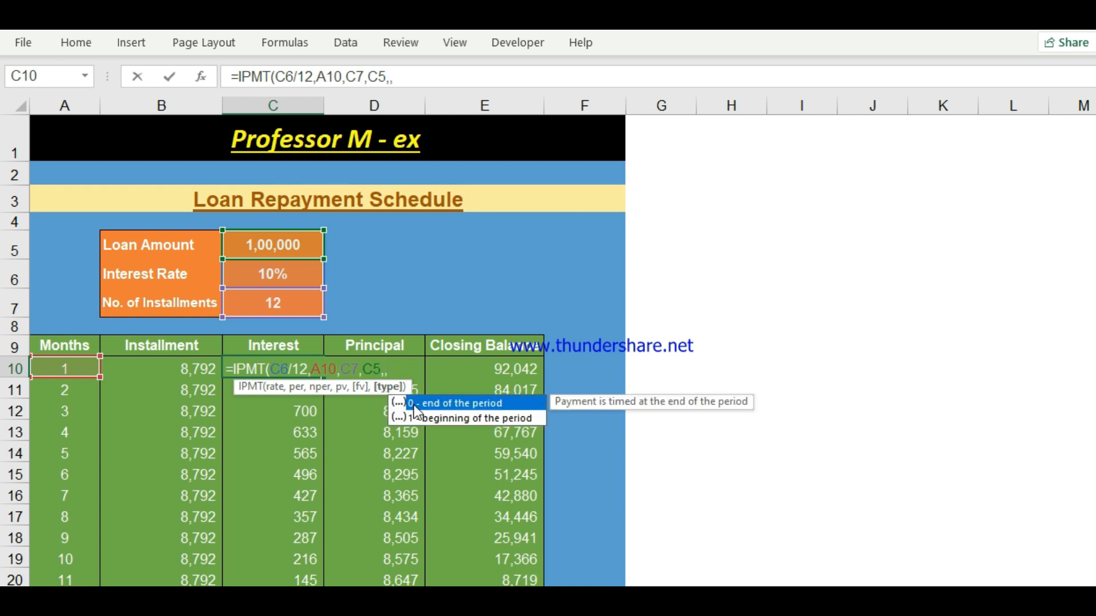
double_click(433, 404)
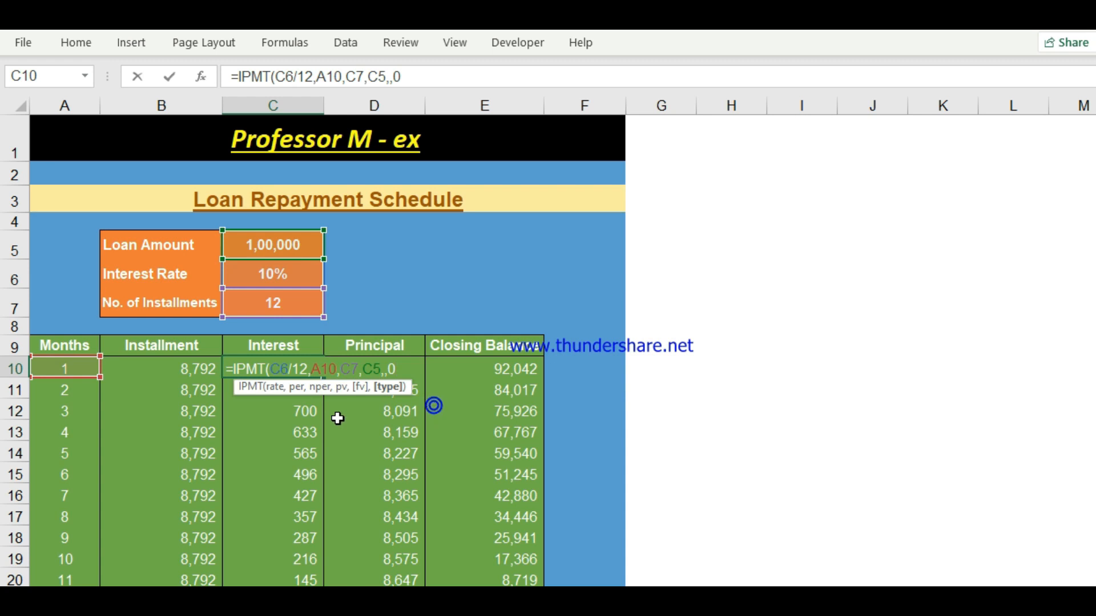
text())
key(Return)
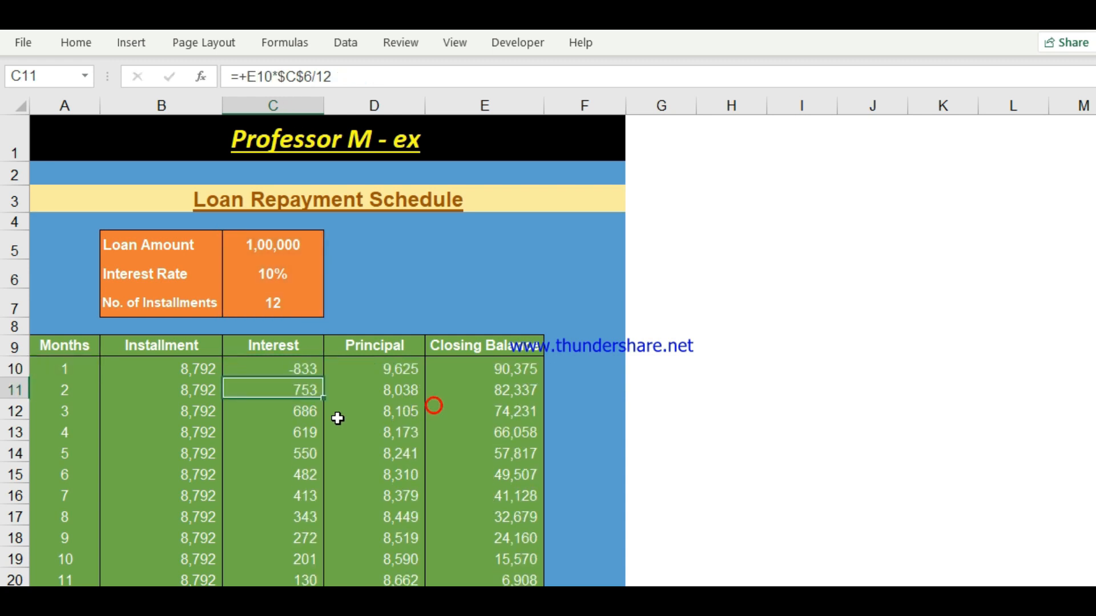
Put a minus sign before IPMT in the first month's Interest formula in C10.
key(Up)
key(F2)
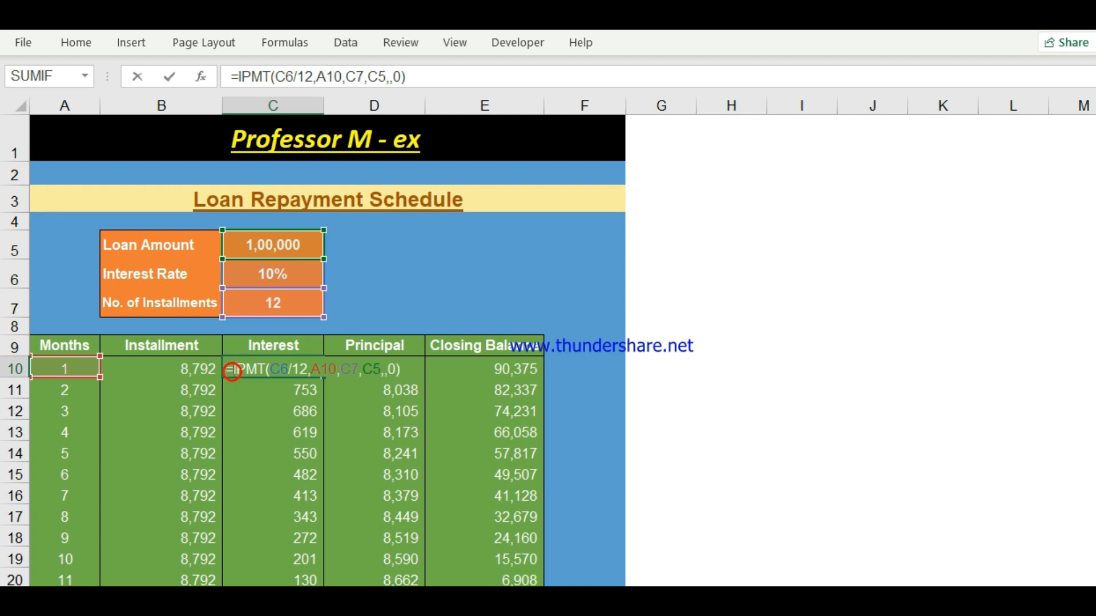
text(-)
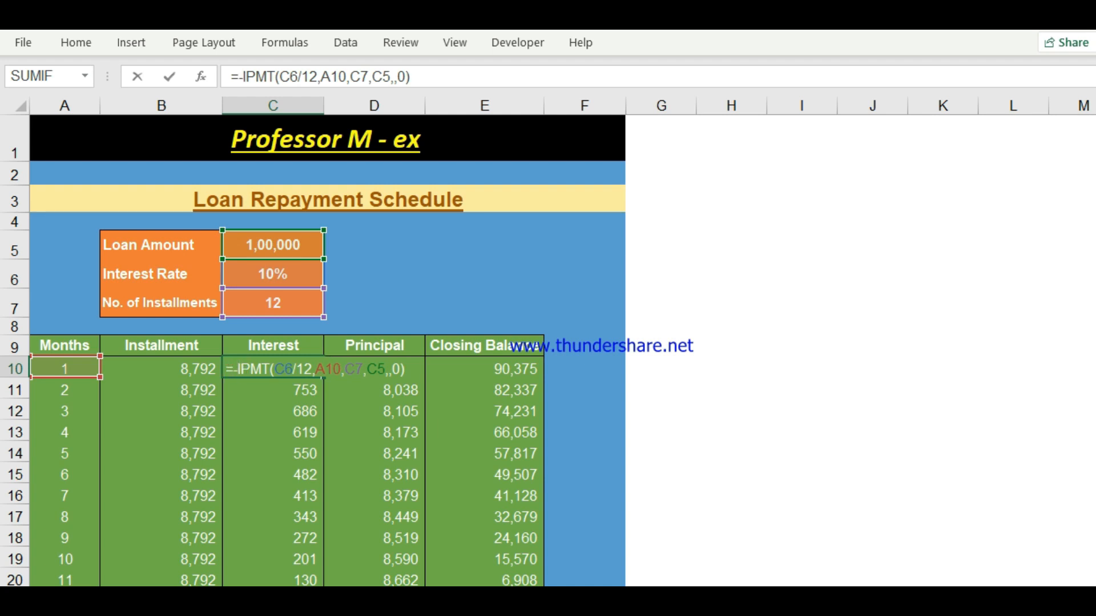
key(Return)
key(Up)
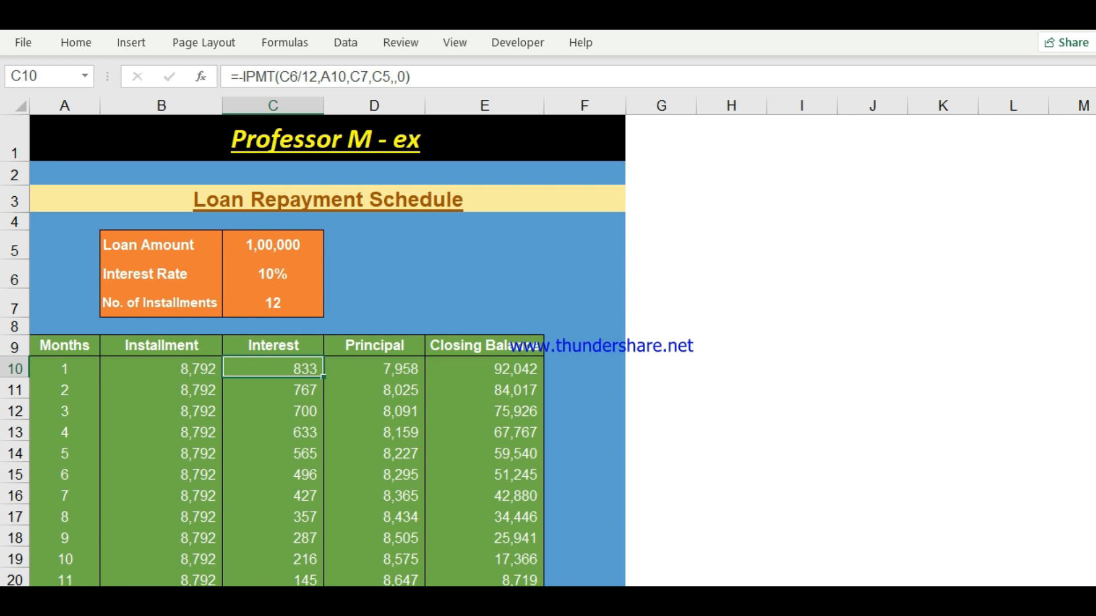
Replace the first month's Principal formula in D10 with the start of a negated PPMT function, using C6/12 as the rate.
key(Right)
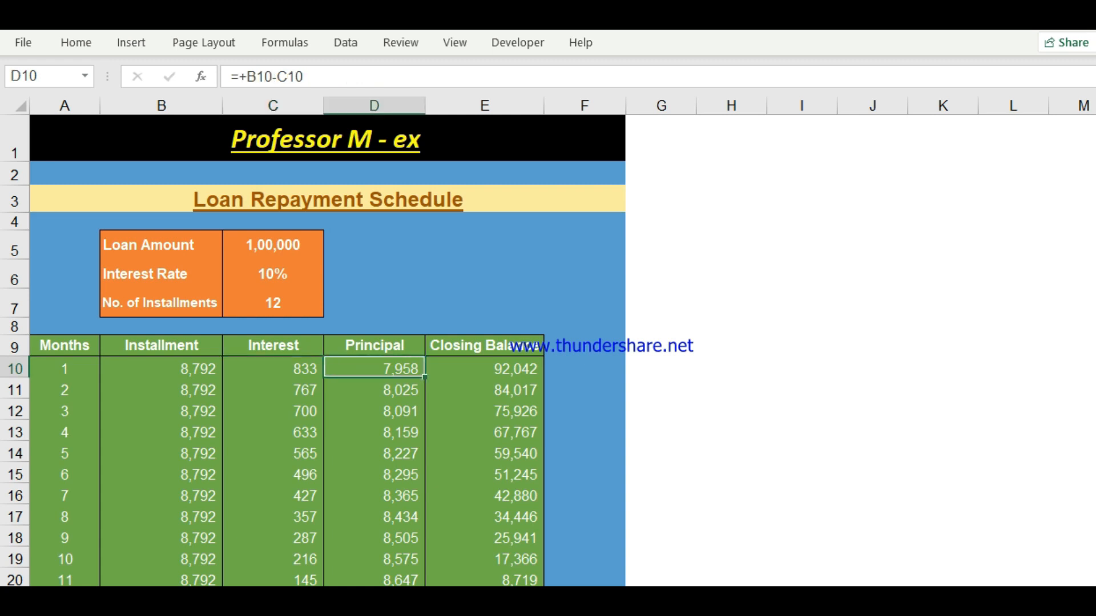
text(=)
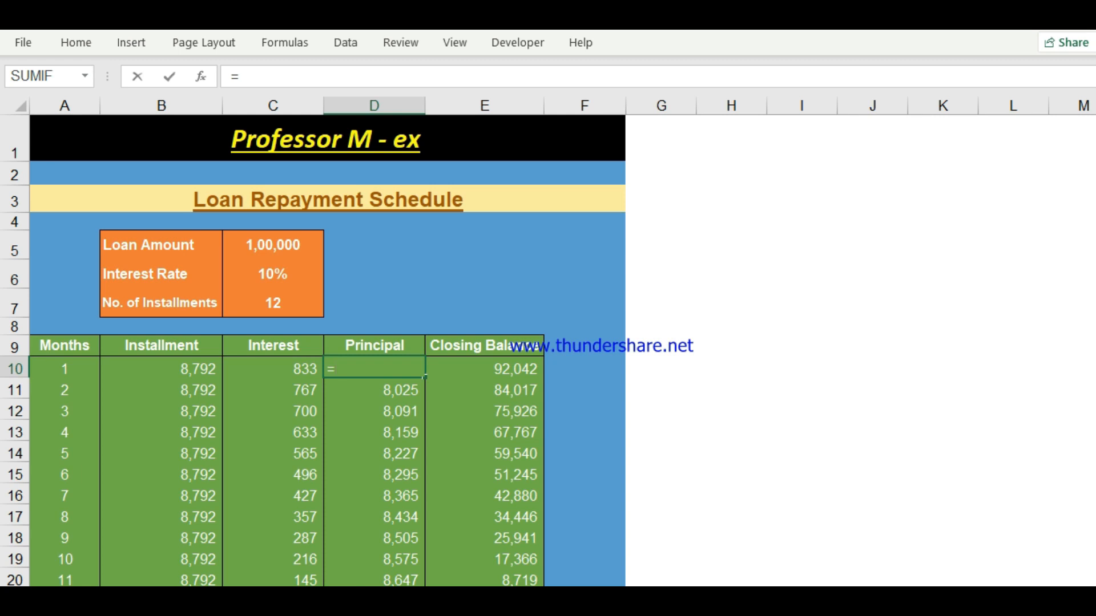
text(p)
key(BackSpace)
text(-ppm)
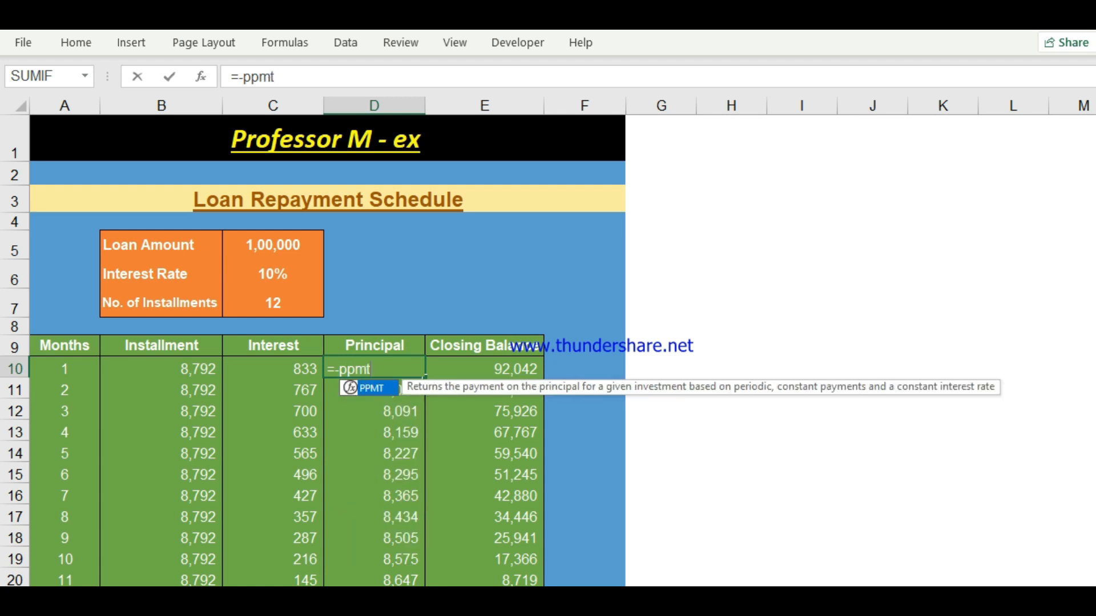
text(t)
key(Tab)
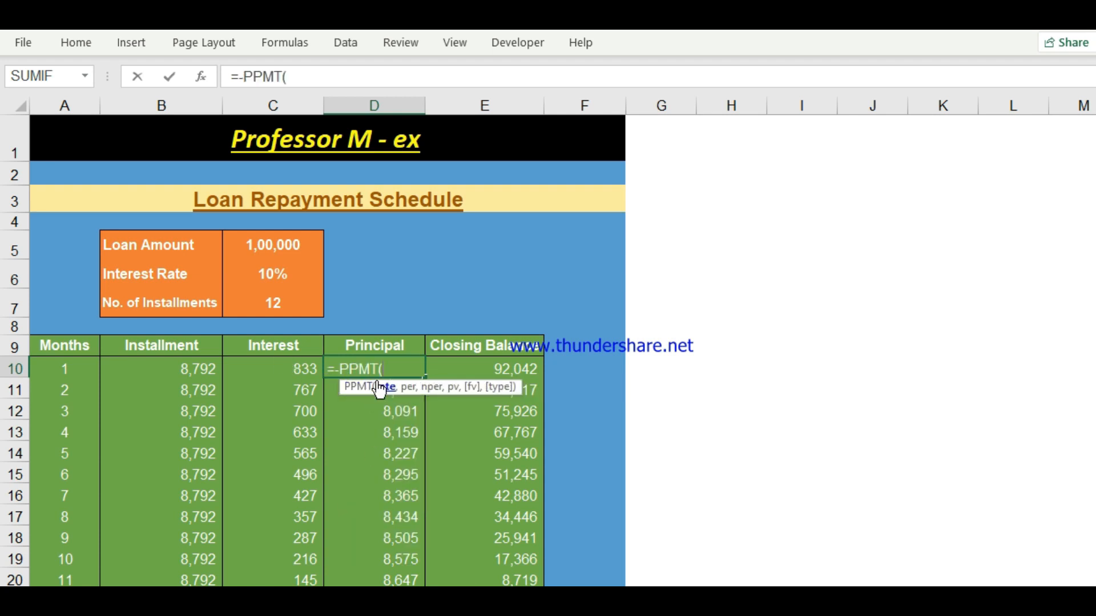
click(300, 275)
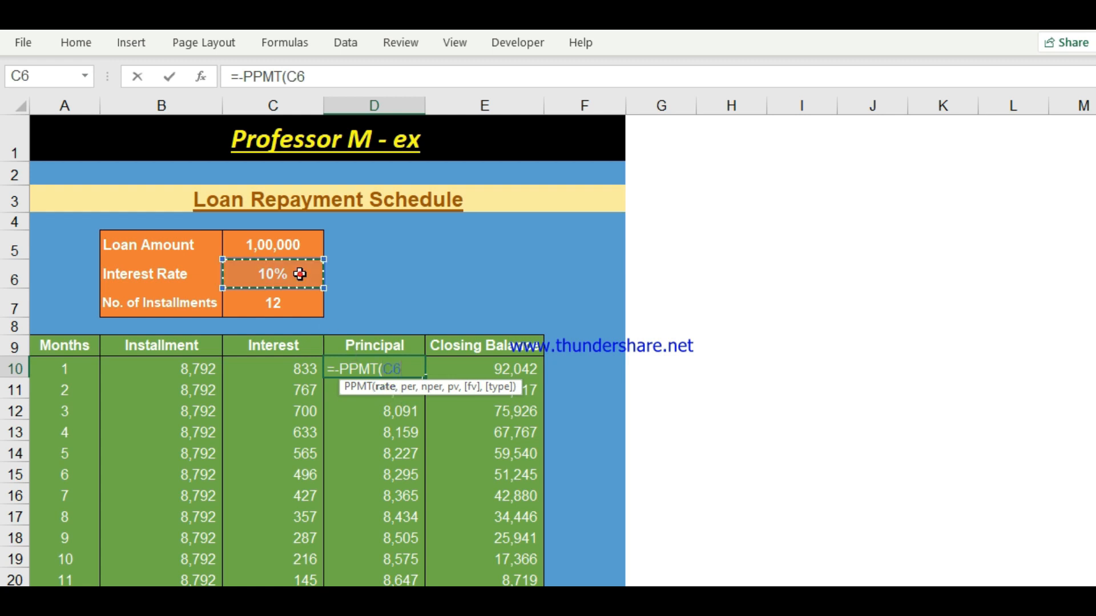
text(/12,)
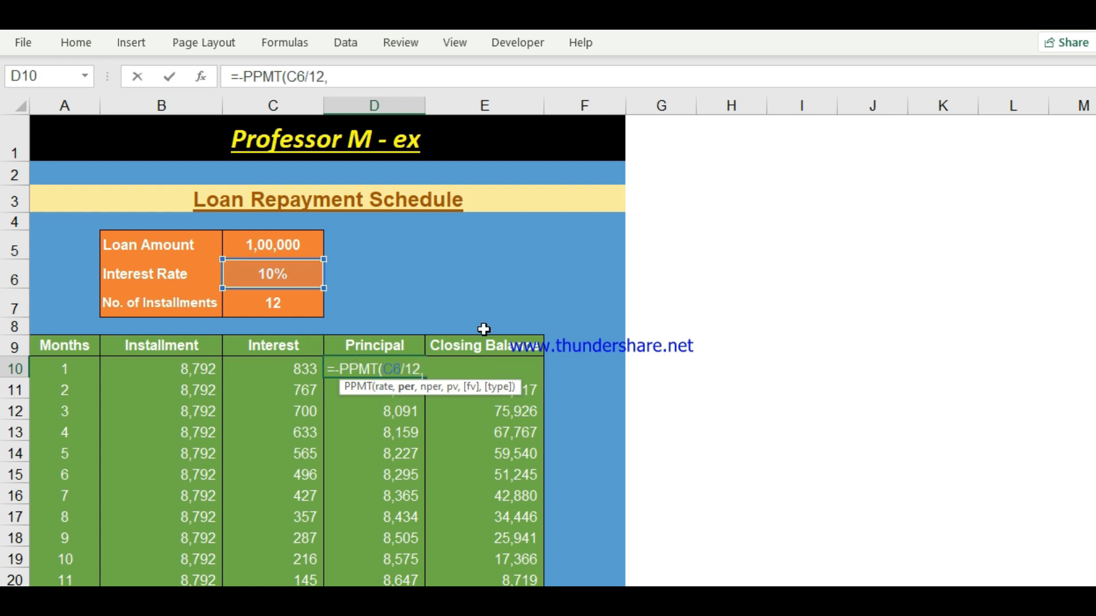
Complete the PPMT formula in D10 with period A10, nper C7, present value C5, an empty fv and type 0.
click(87, 366)
text(,)
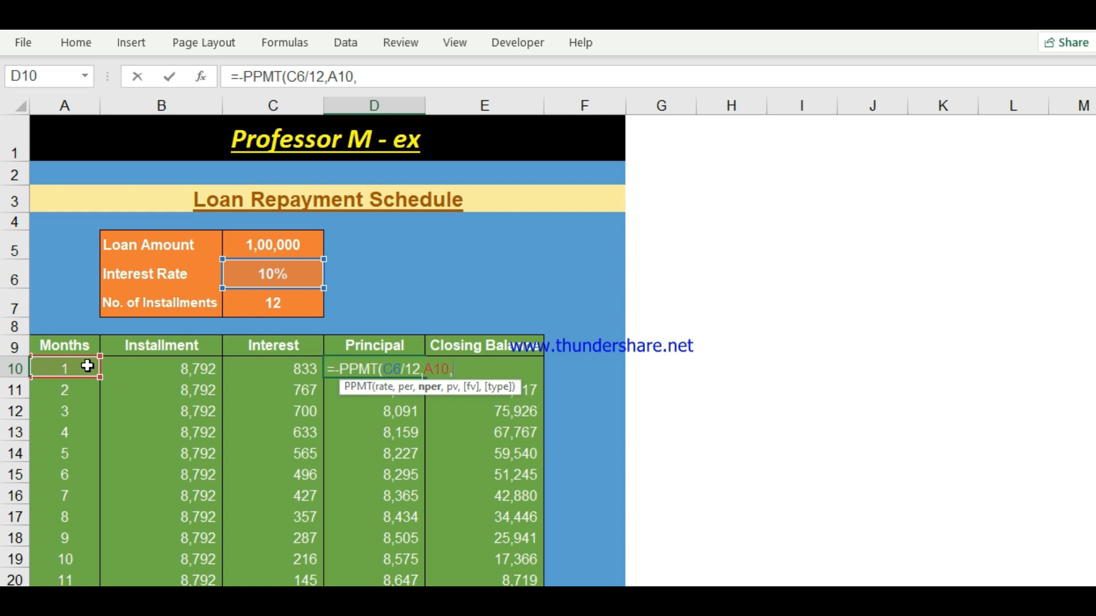
click(296, 302)
text(,)
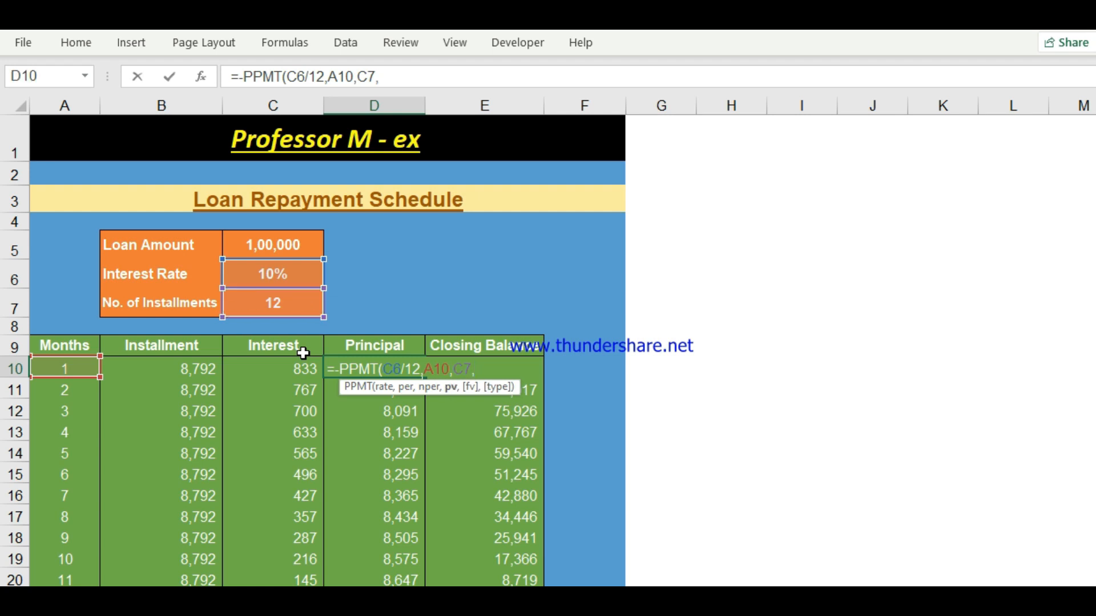
click(305, 244)
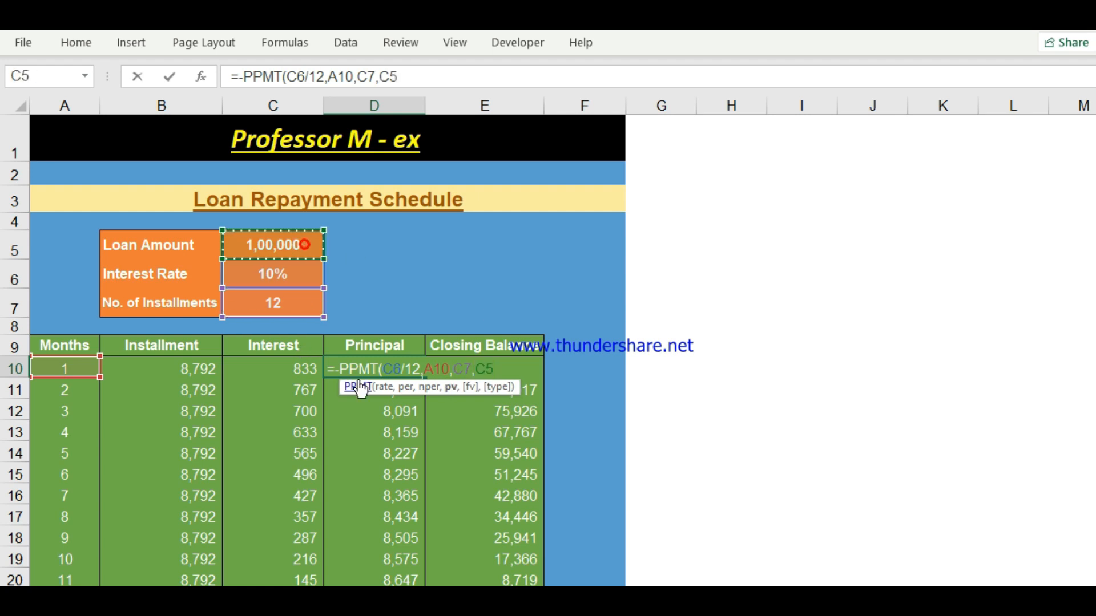
text(,,)
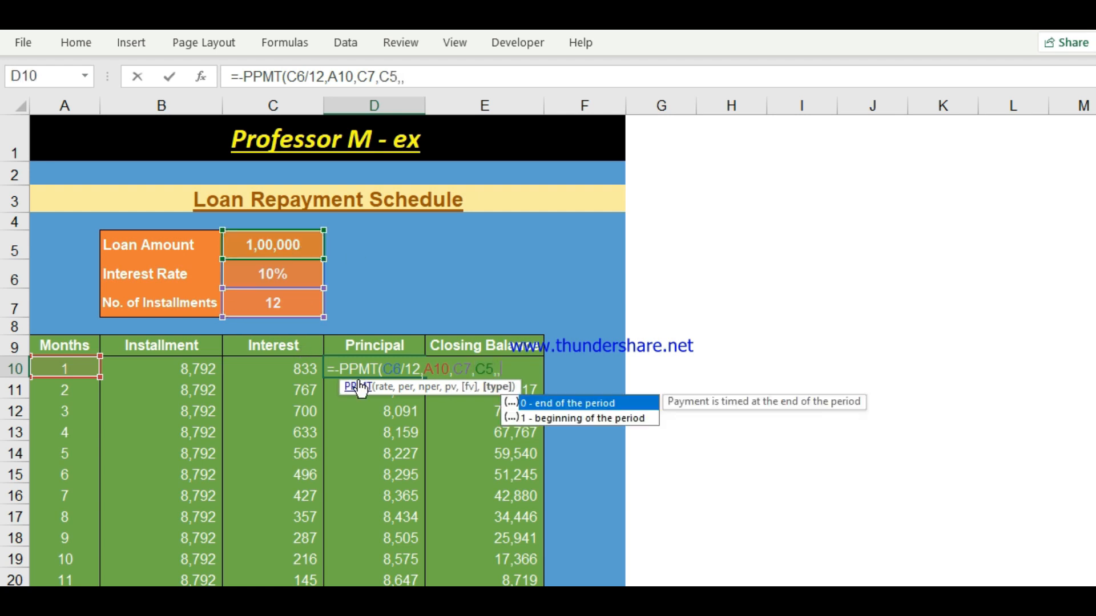
text(0))
key(Return)
key(Up)
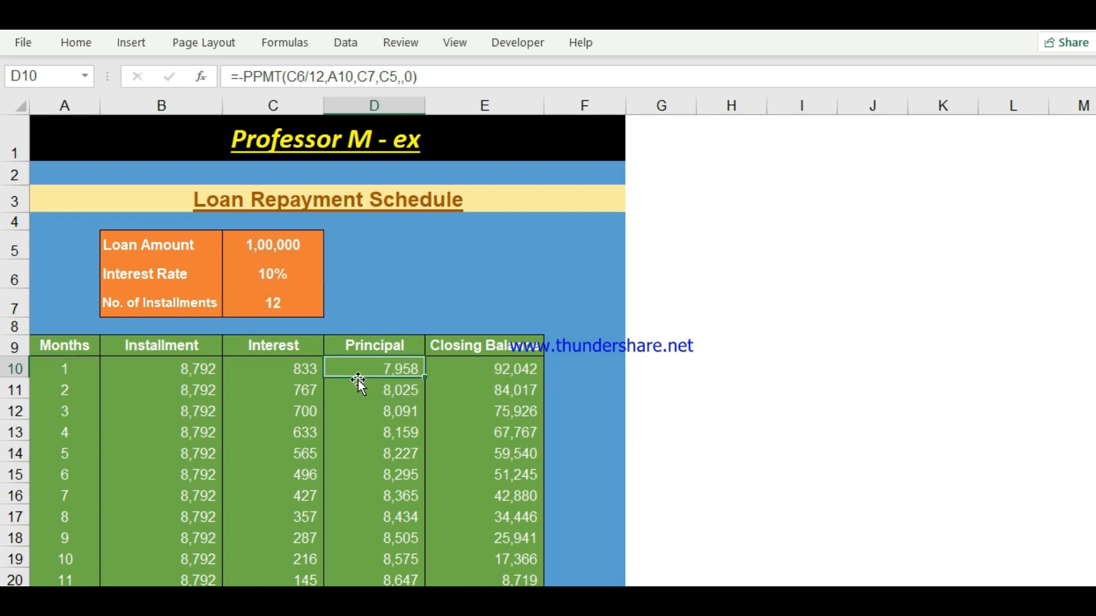
Review the Interest and Principal cells C10 to D10 and the IPMT, PPMT, CumIPMT and CumPRINCI entries under Learning Formulas.
click(284, 372)
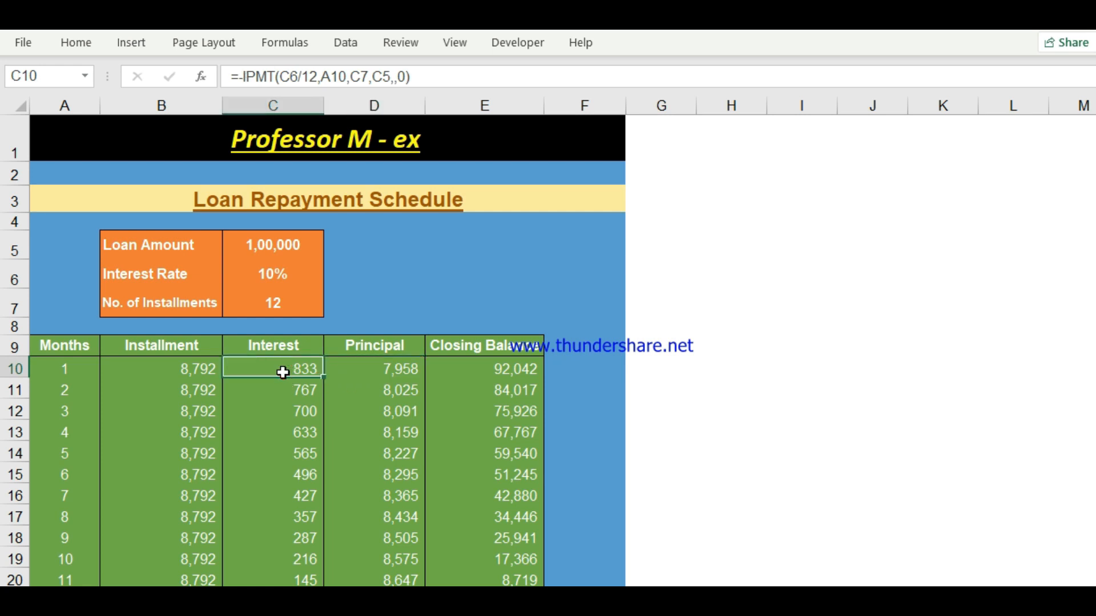
key(shift+Right)
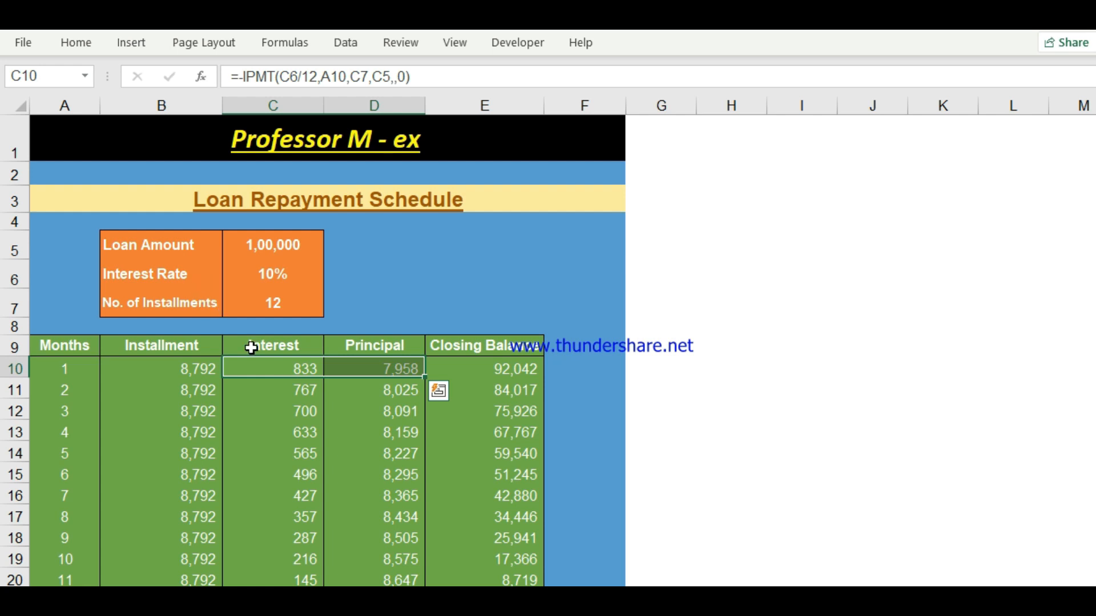
scroll(311, 432, down, 3)
drag(152, 492, 486, 513)
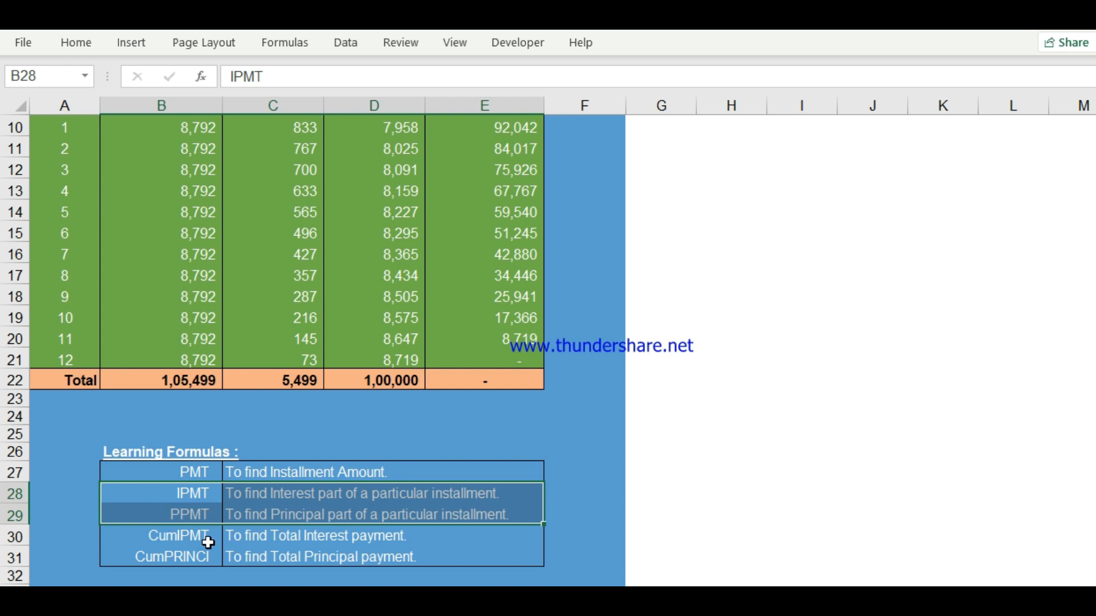
drag(130, 538, 465, 556)
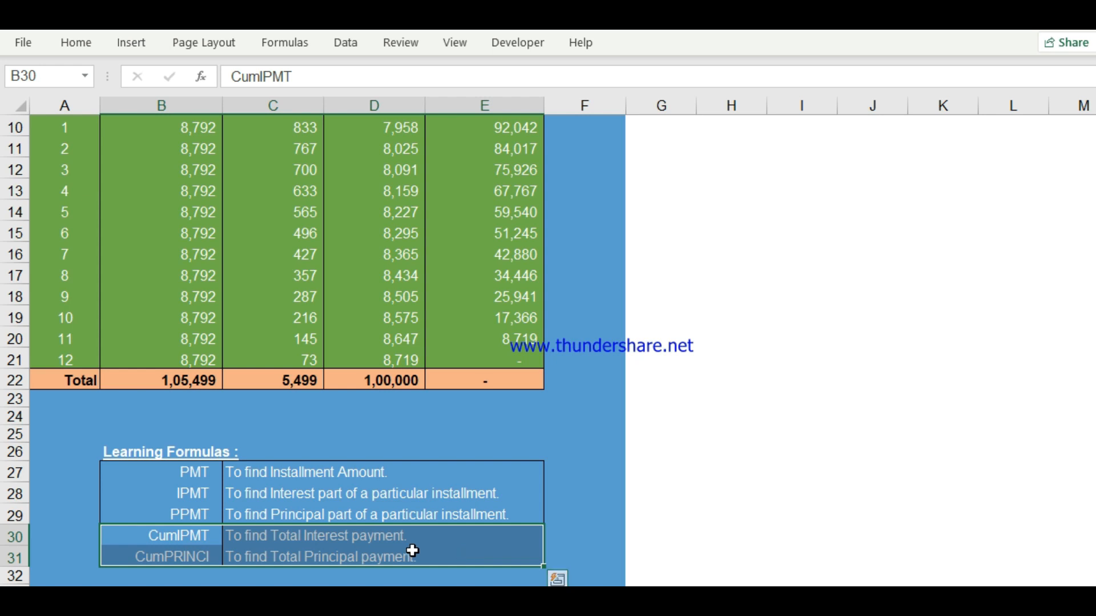
Examine the schedule's monthly rows and the total Interest and total Principal formulas in C22 and D22.
scroll(408, 548, up, 2)
drag(74, 251, 484, 504)
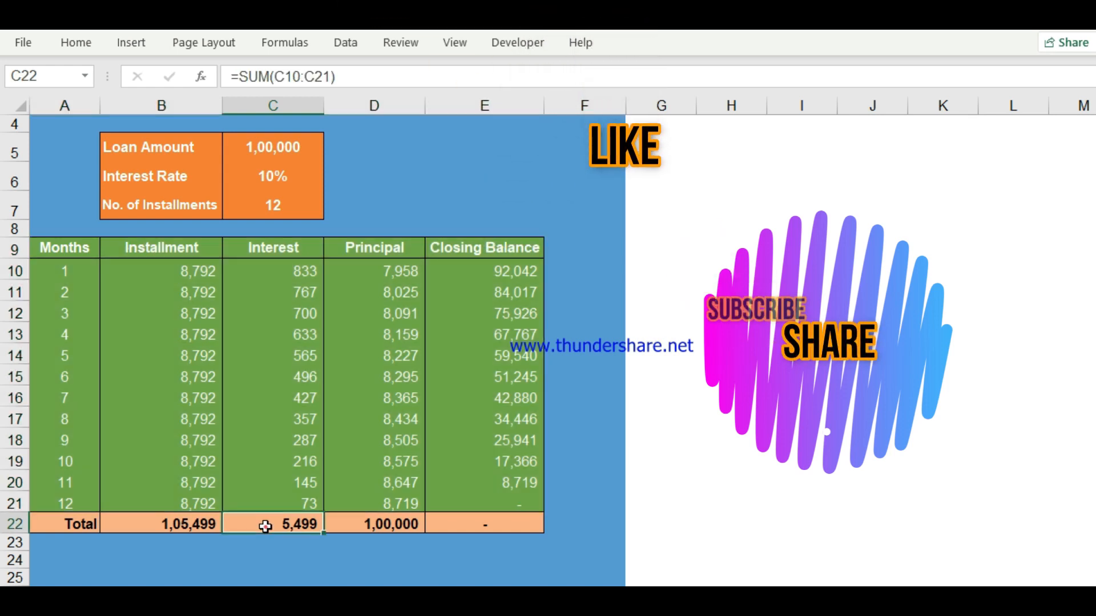
click(265, 526)
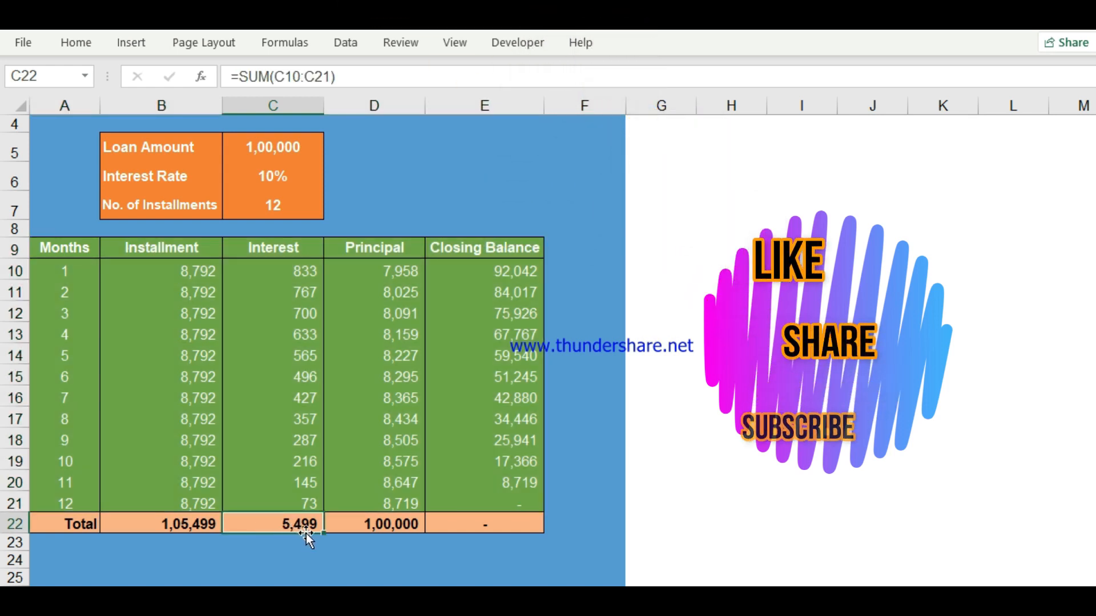
drag(378, 262, 400, 508)
click(410, 524)
scroll(308, 525, down, 1)
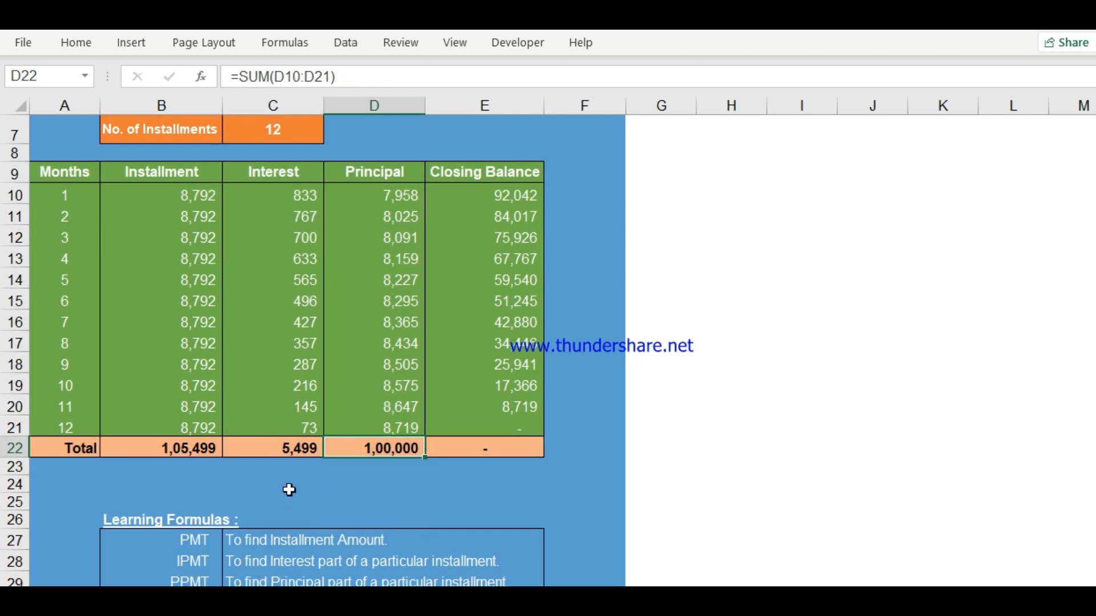
Start a CUMIPMT formula in C24 below the total Interest, using C6/12 as the rate.
click(284, 484)
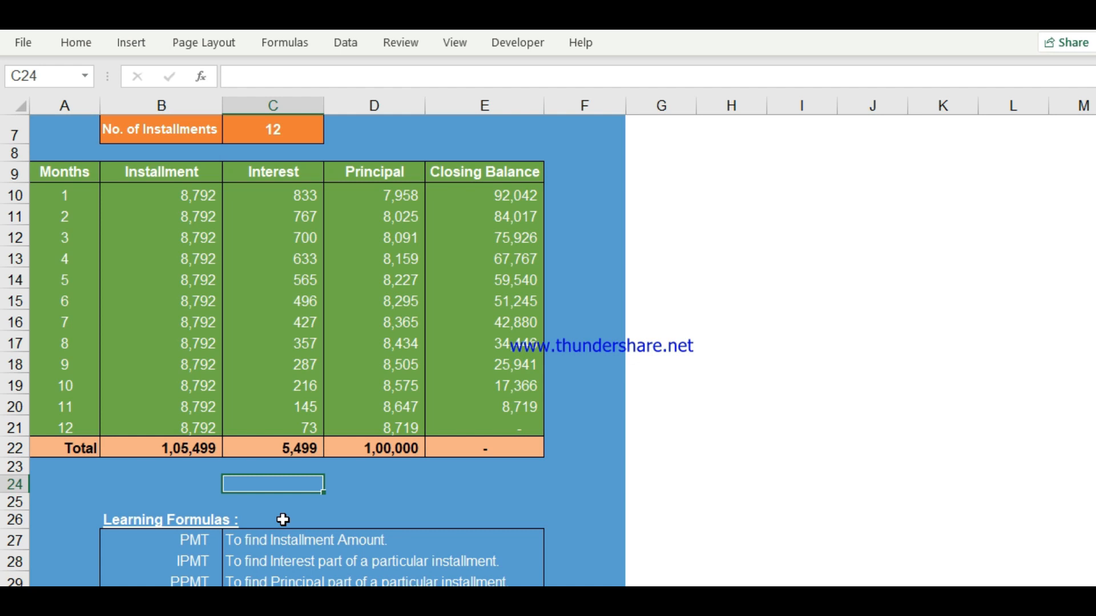
text(=)
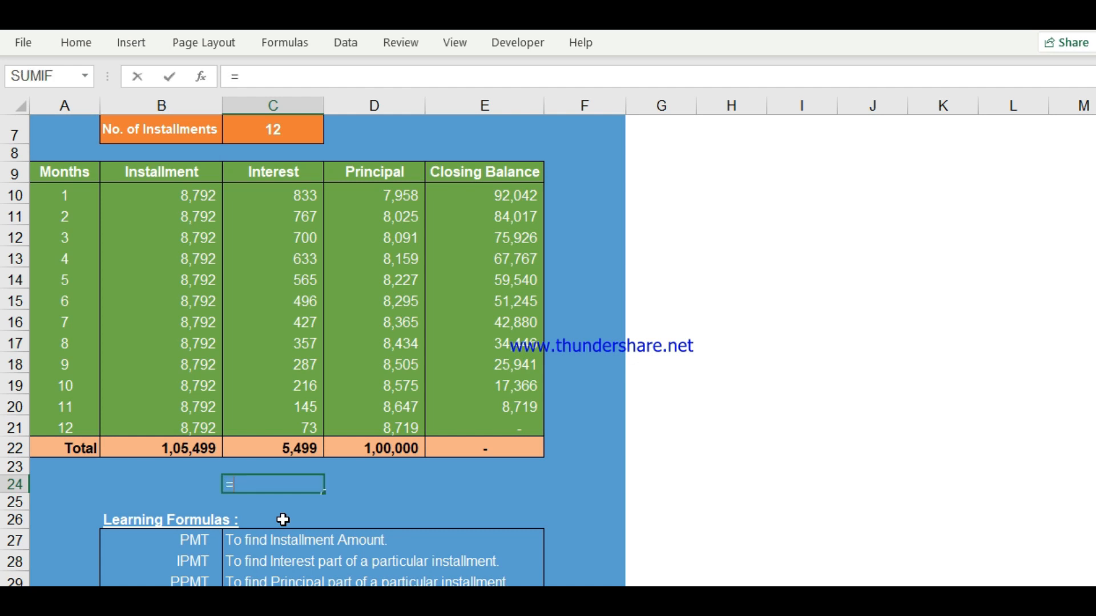
text(cumip)
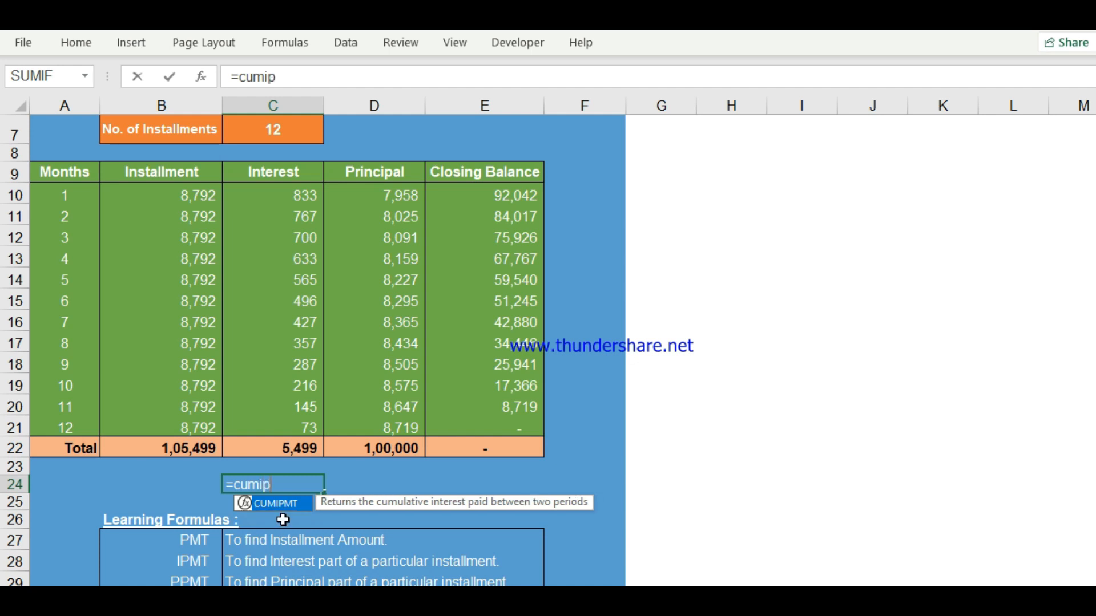
key(Tab)
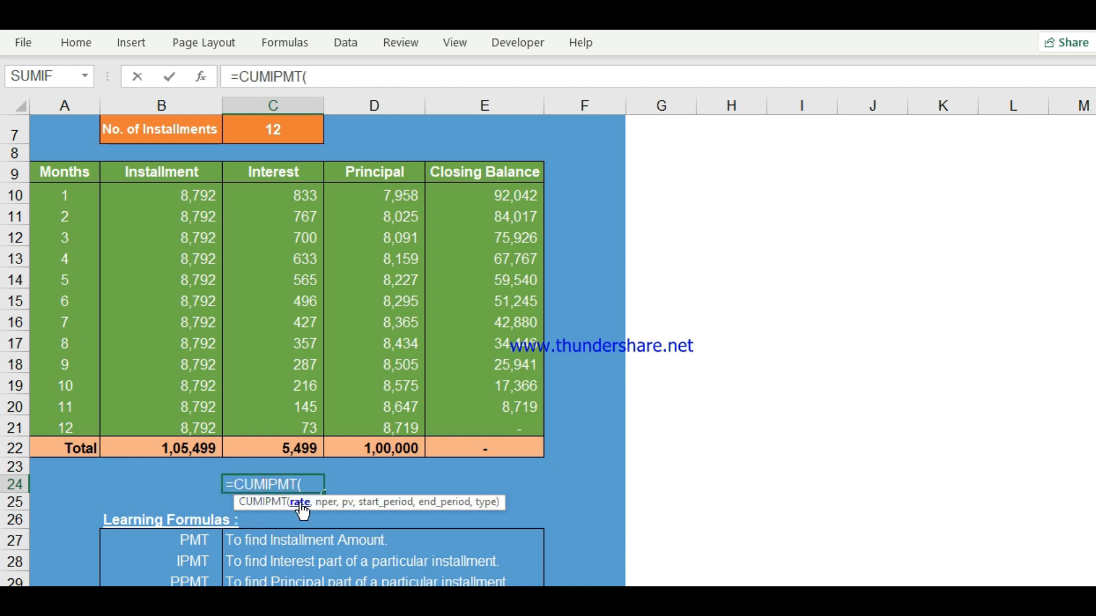
scroll(288, 384, up, 2)
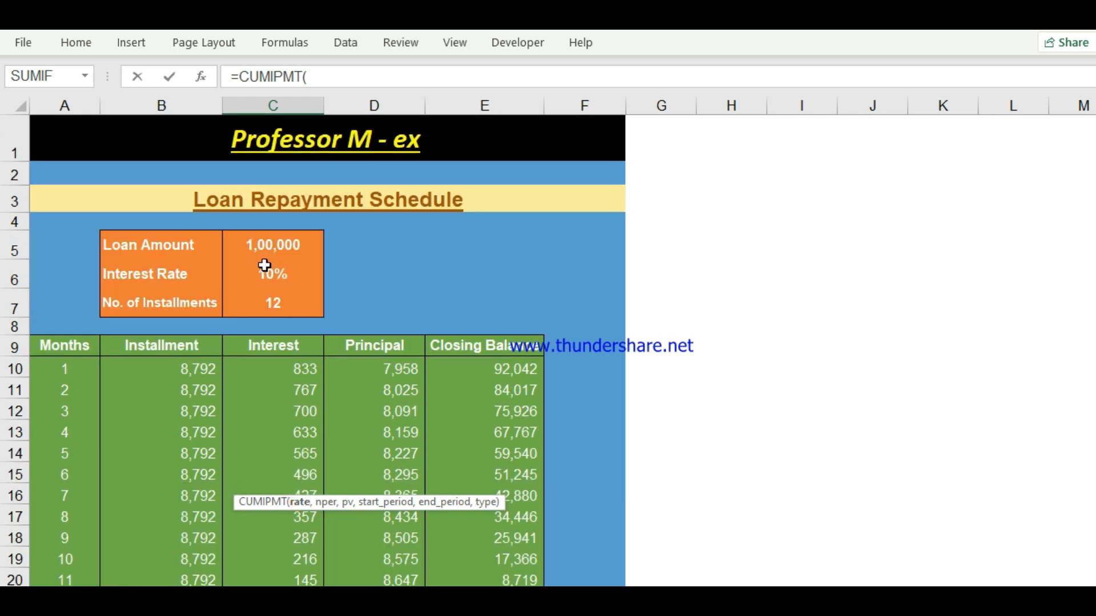
click(299, 272)
text(/12)
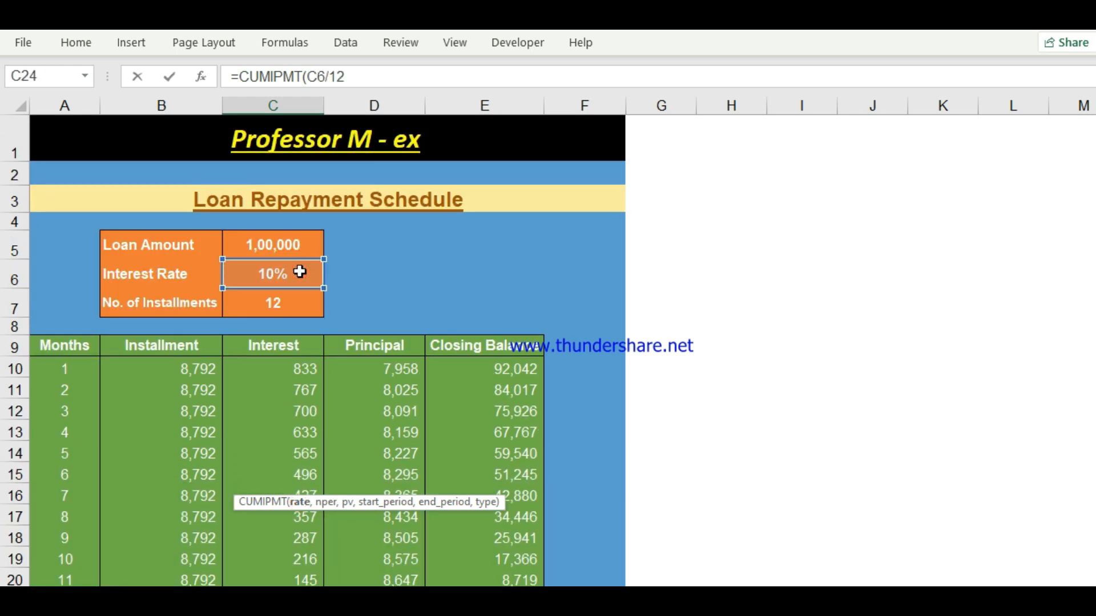
text(,)
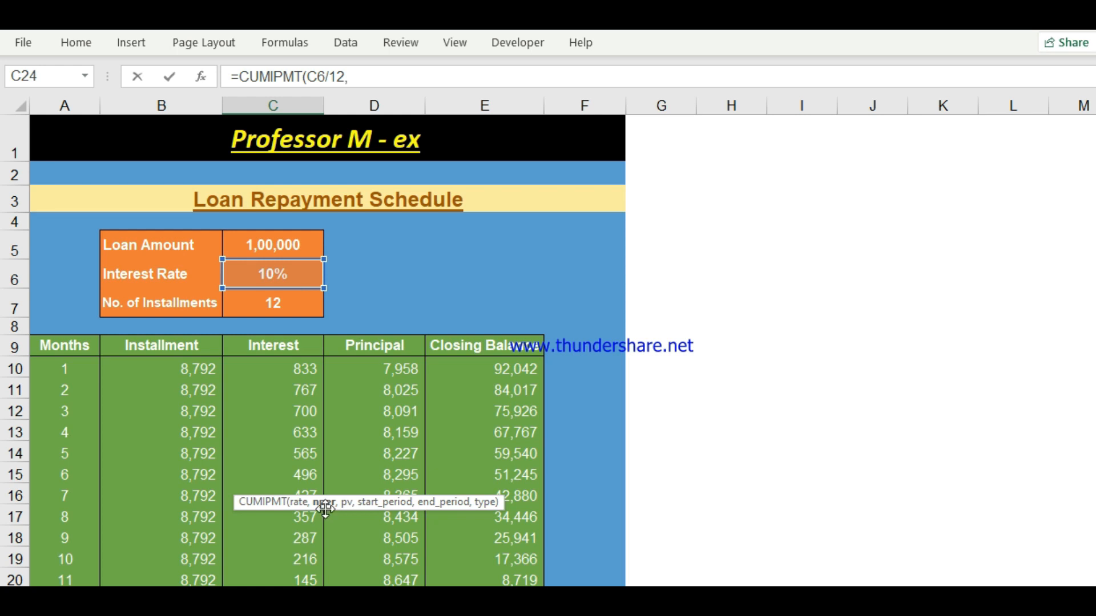
Add C7 as the nper and C5 as the present value in C24's CUMIPMT formula.
click(290, 306)
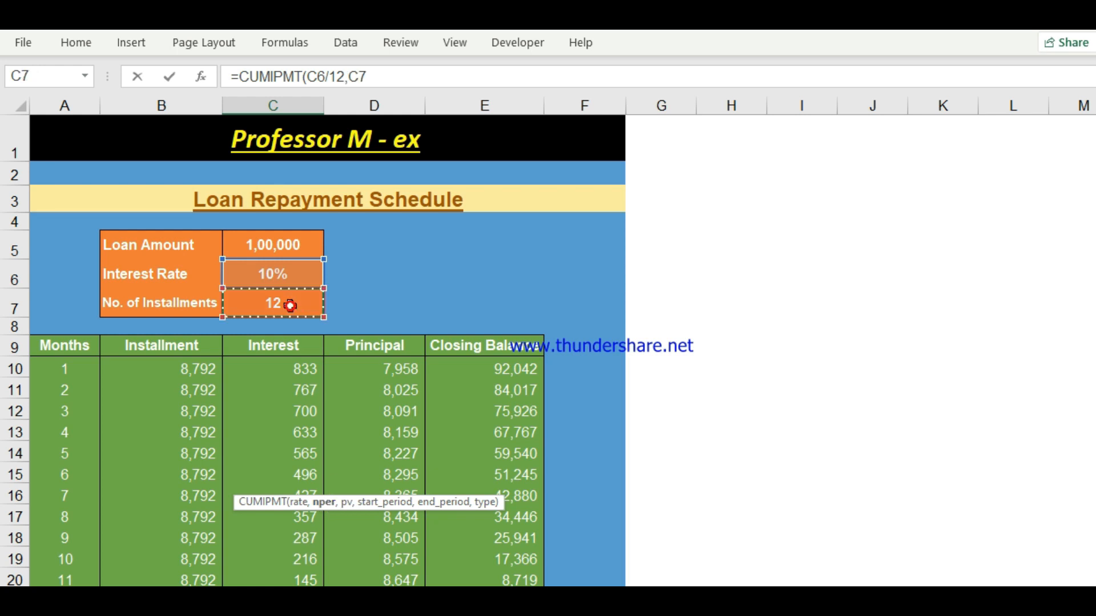
text(,)
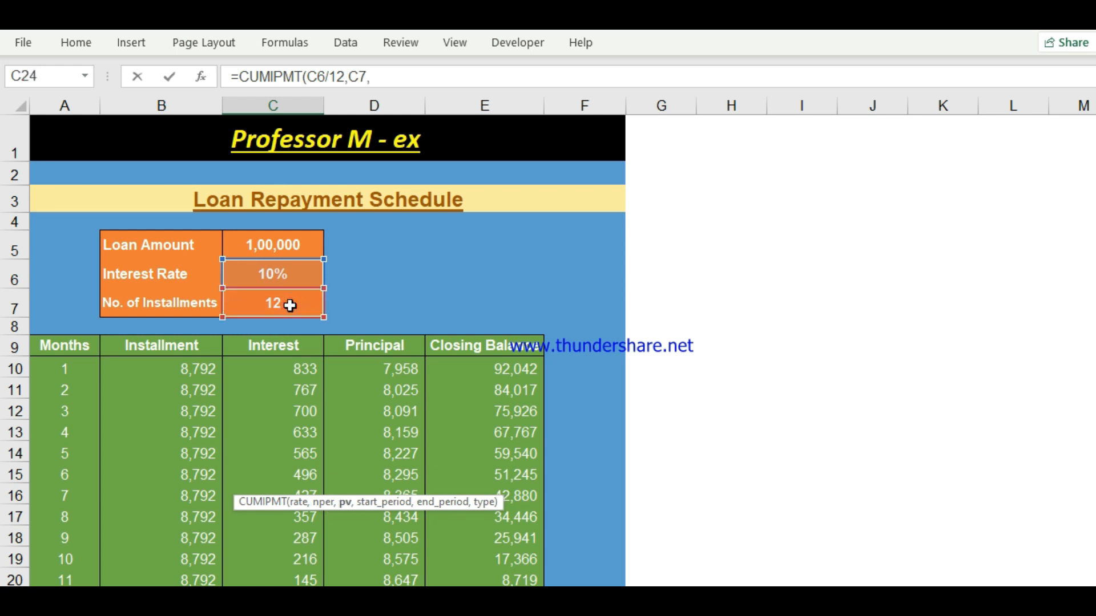
click(303, 244)
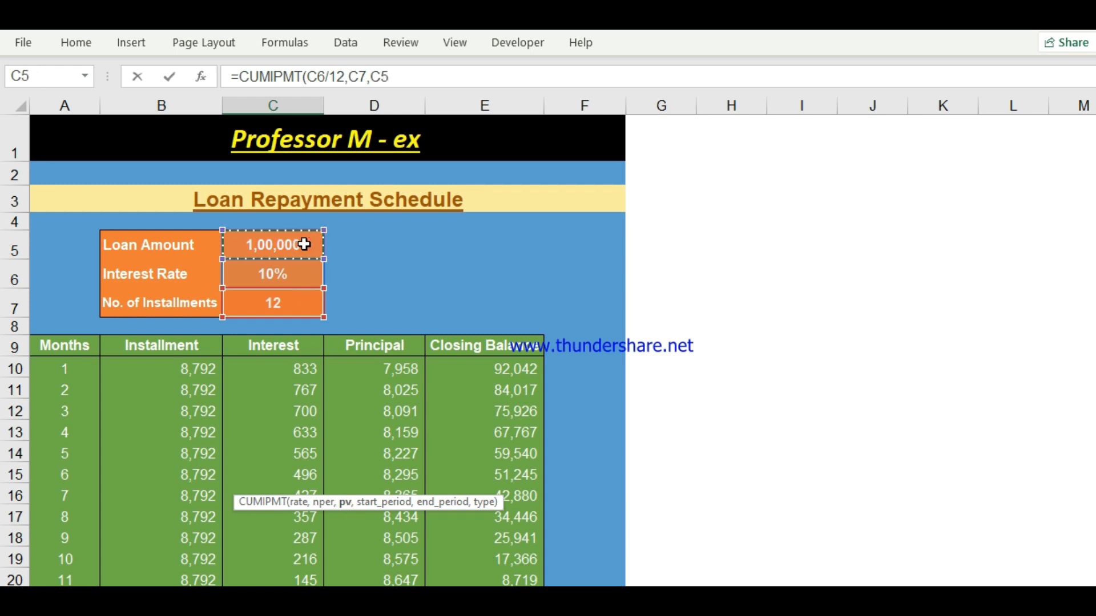
text(,)
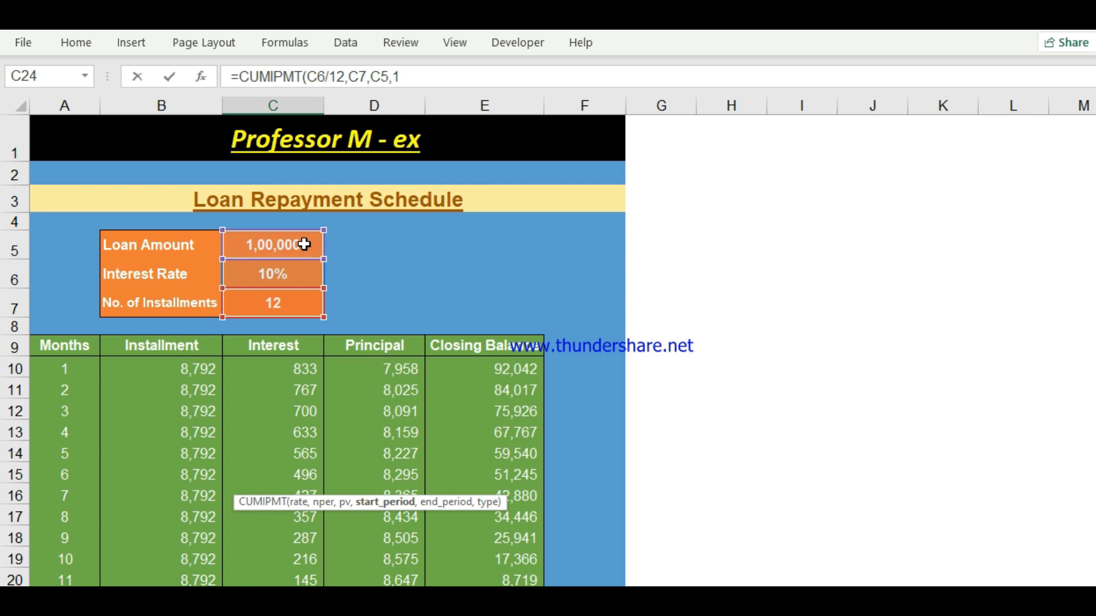
Complete the CUMIPMT formula in C24 with start period 1, end period 12 and type 0, and compare it with total Interest in C22.
text(1,)
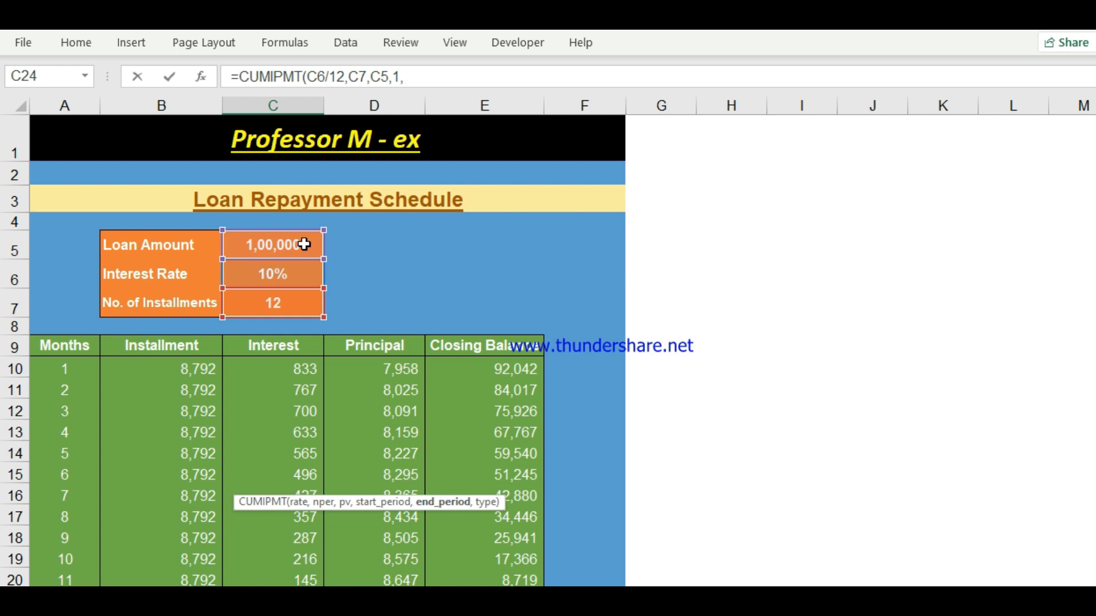
click(432, 500)
text(12,)
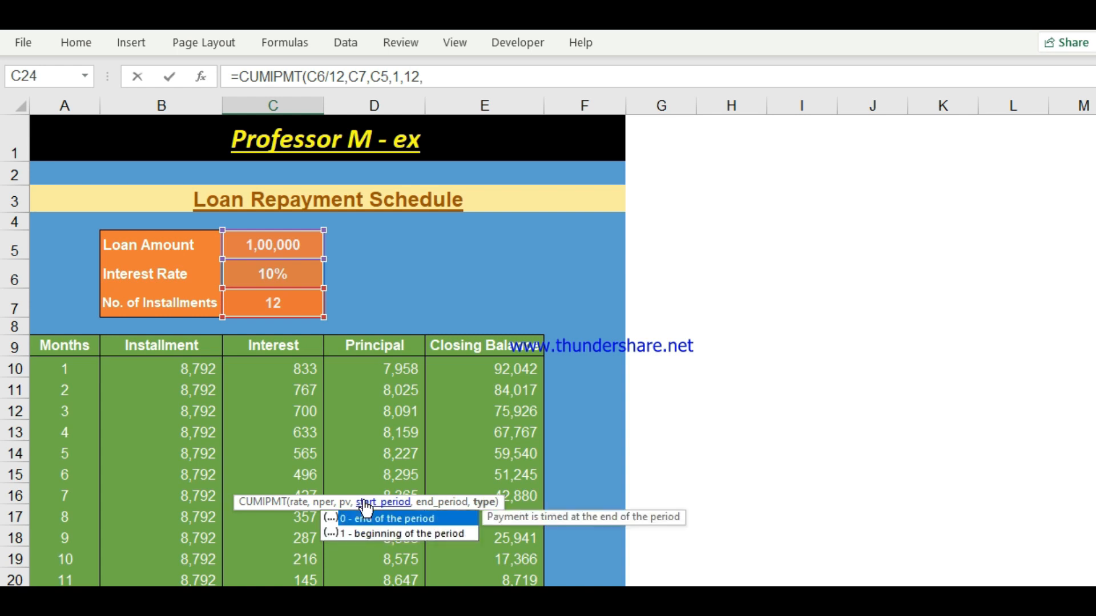
double_click(412, 521)
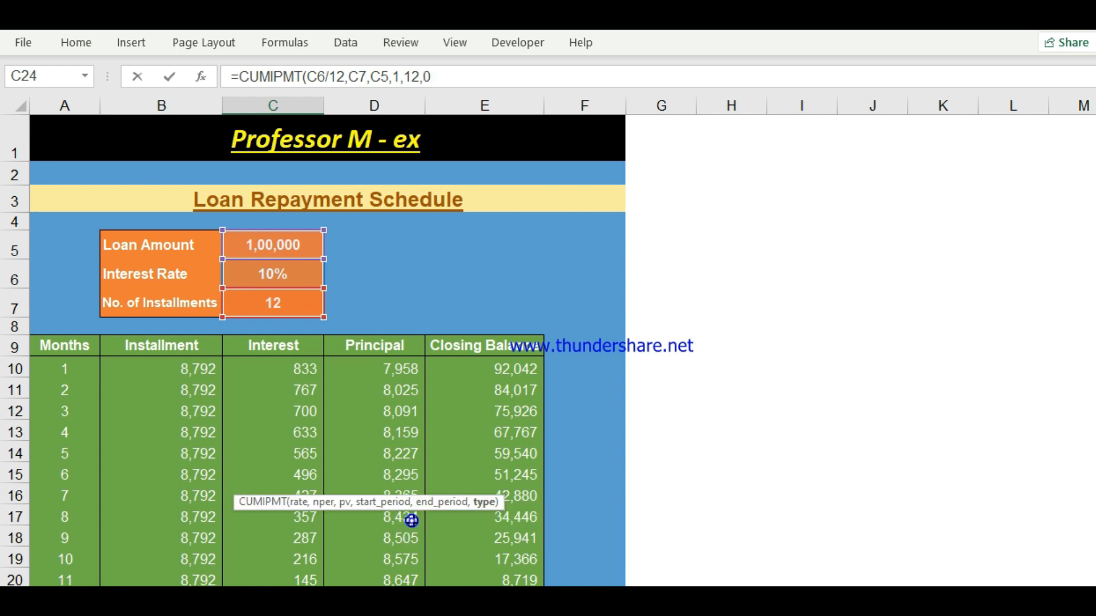
text())
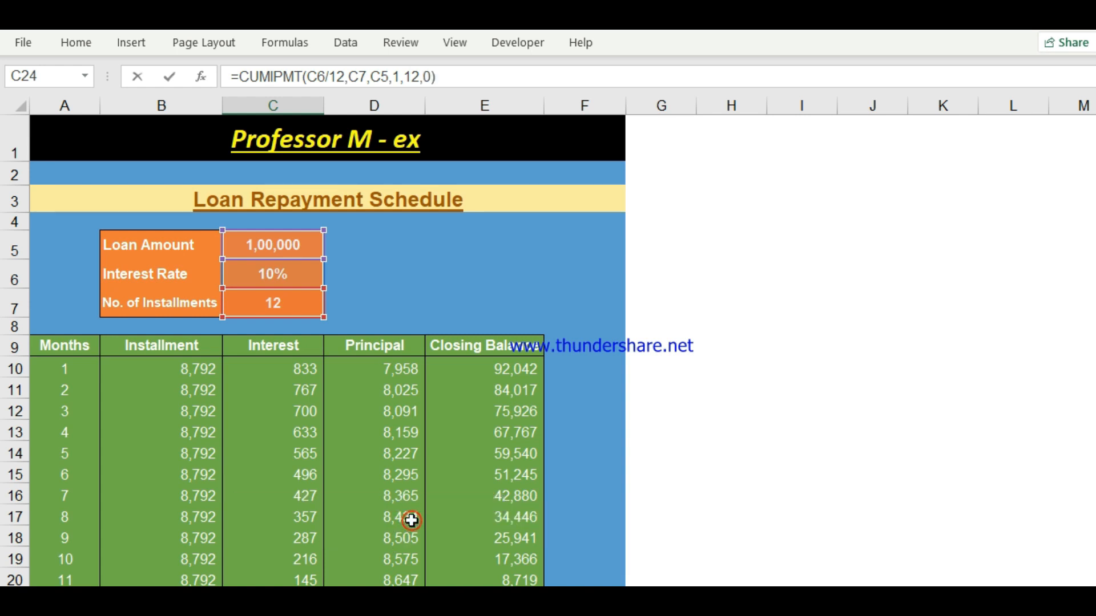
key(Return)
key(Up)
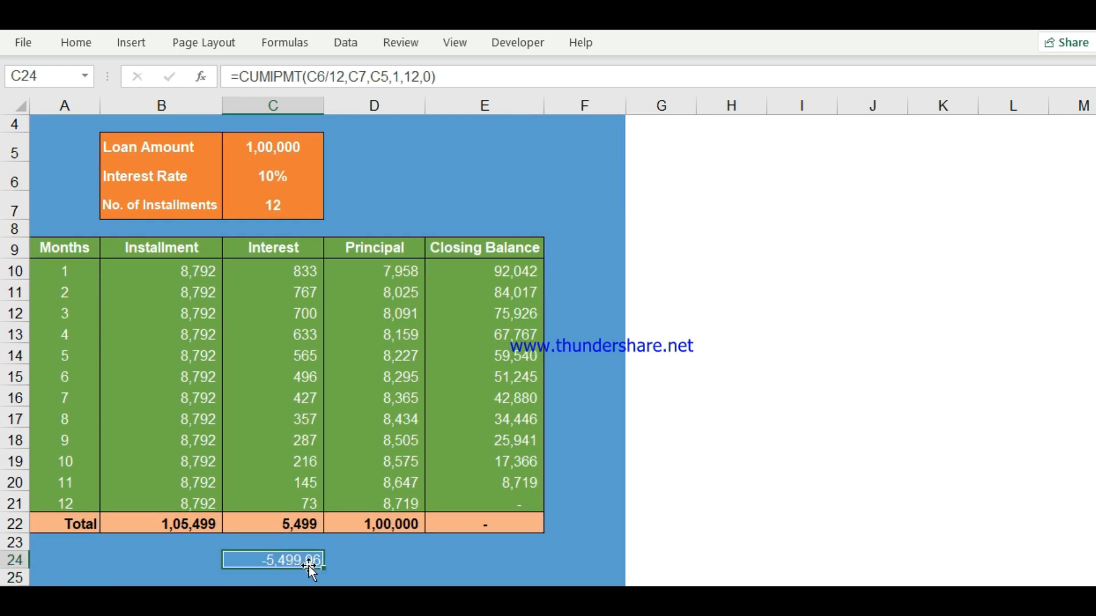
click(258, 524)
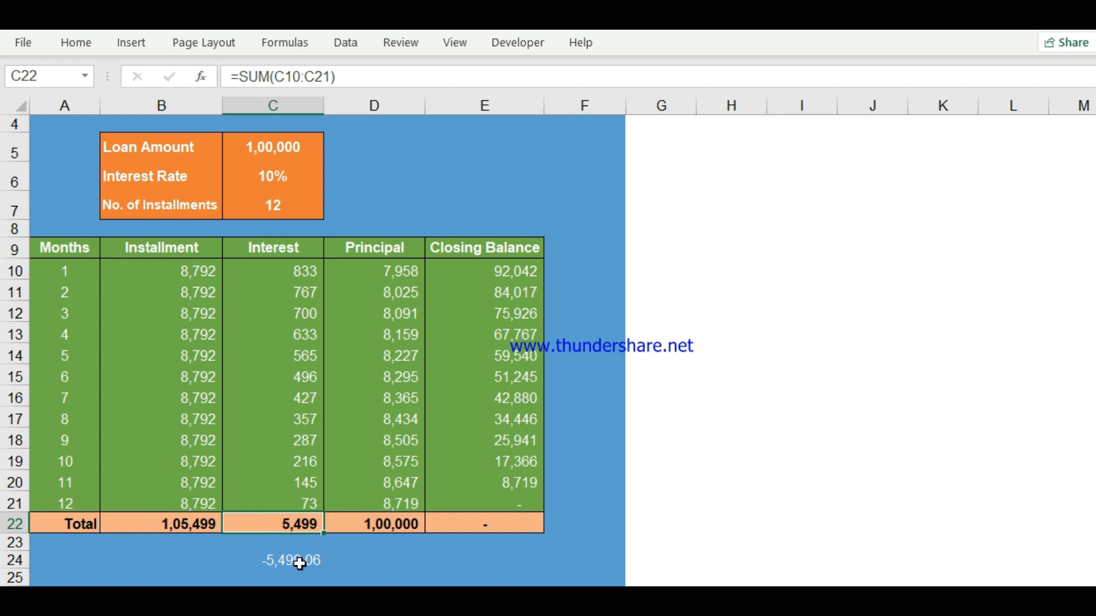
Start a CUMPRINC formula in D24 below the total Principal, using C6/12 as the rate.
click(375, 556)
text(=)
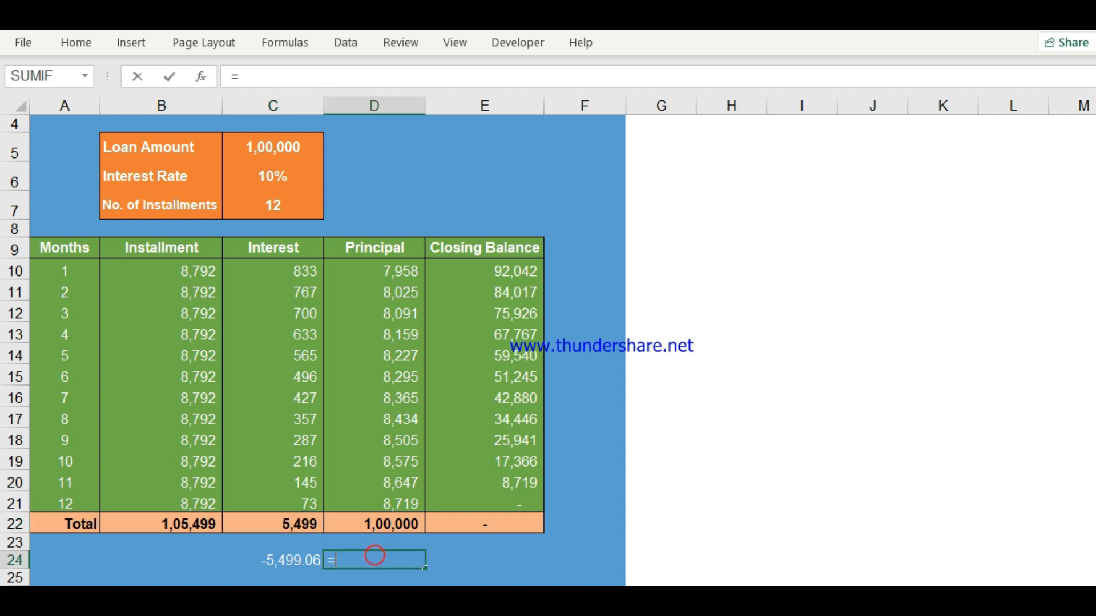
text(cump)
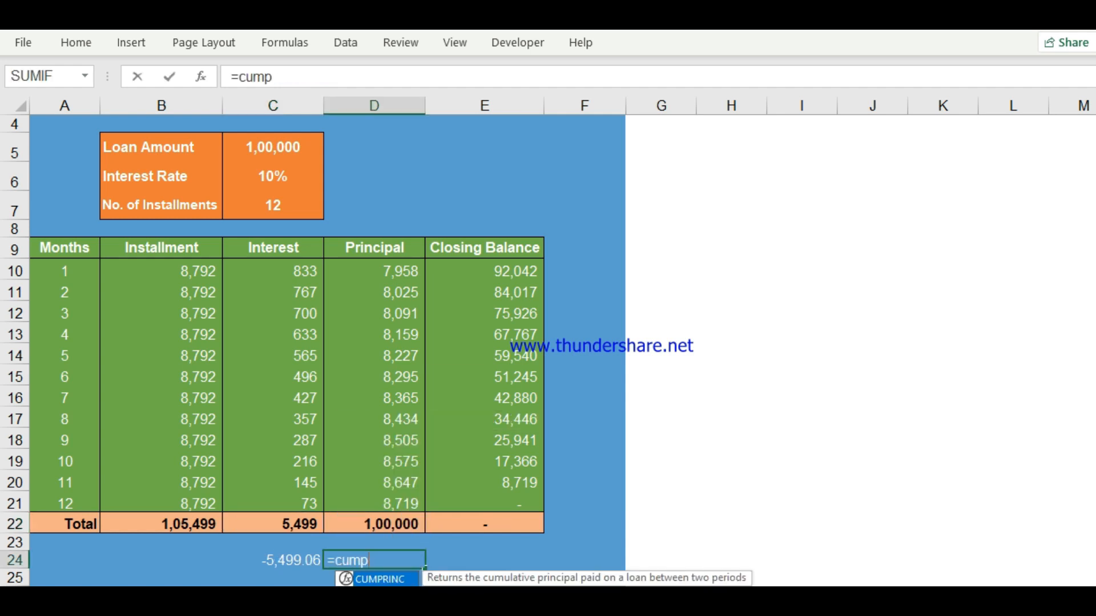
text(rinc)
key(Tab)
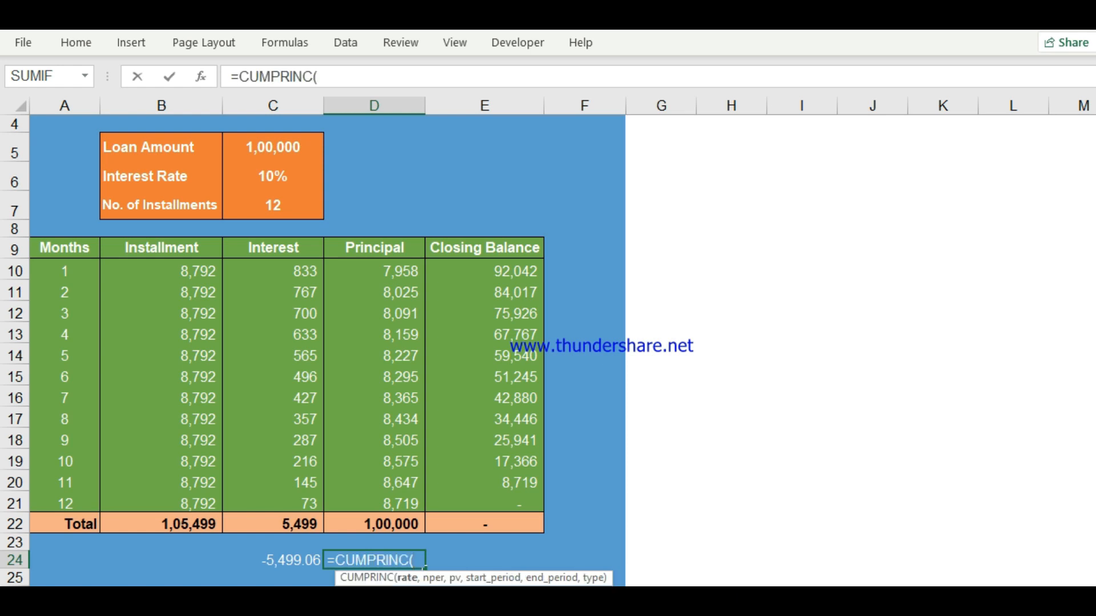
click(292, 175)
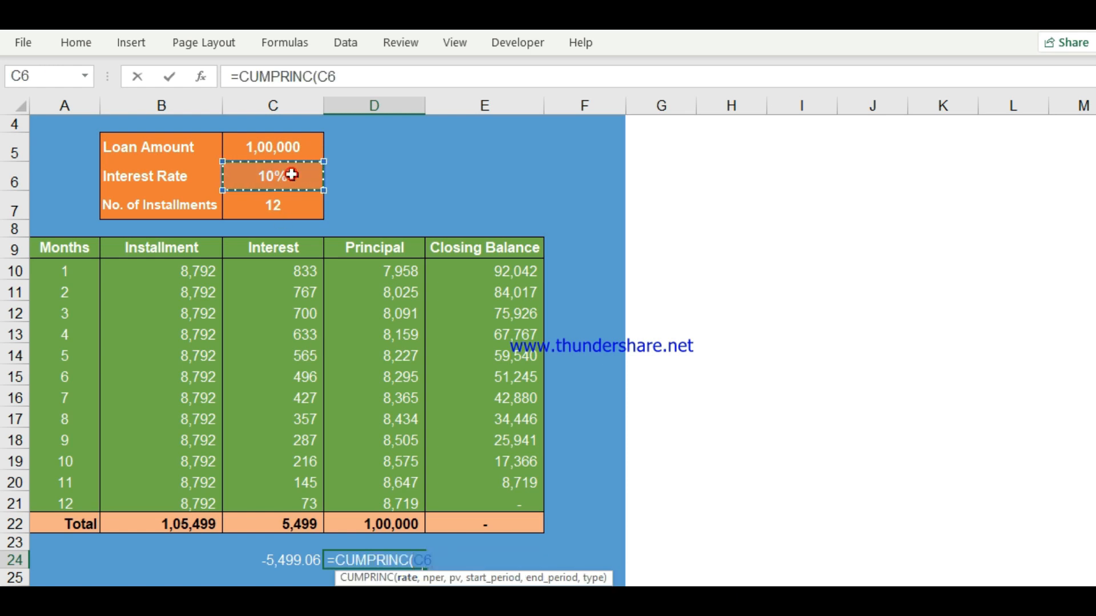
text(/12,)
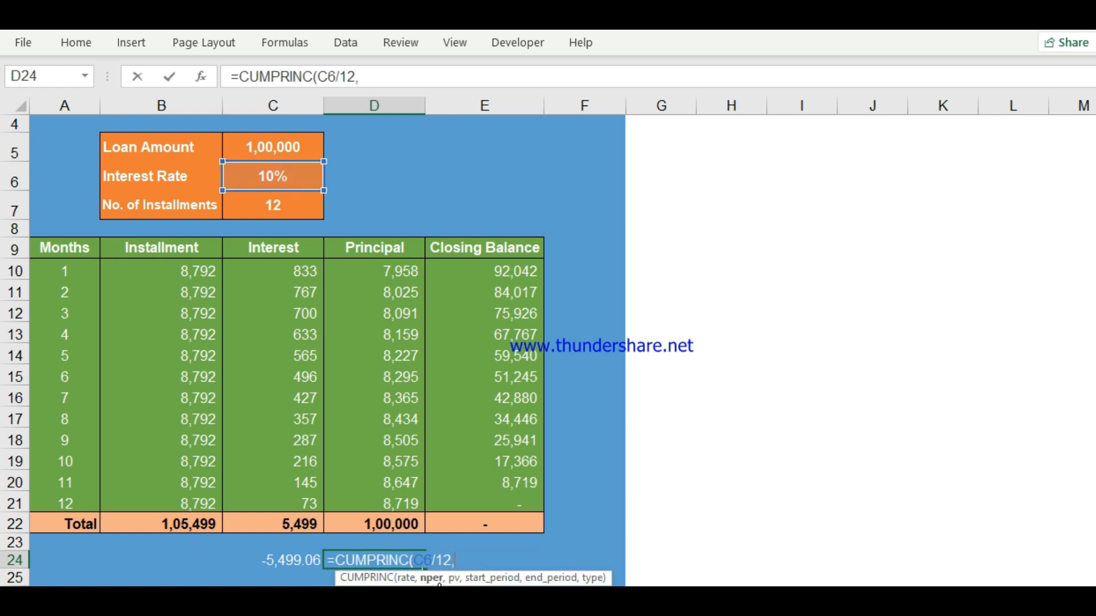
Complete D24's CUMPRINC formula with nper C7, present value C5, periods 1 to 12 and type 0, and compare it with D22.
click(299, 212)
text(,)
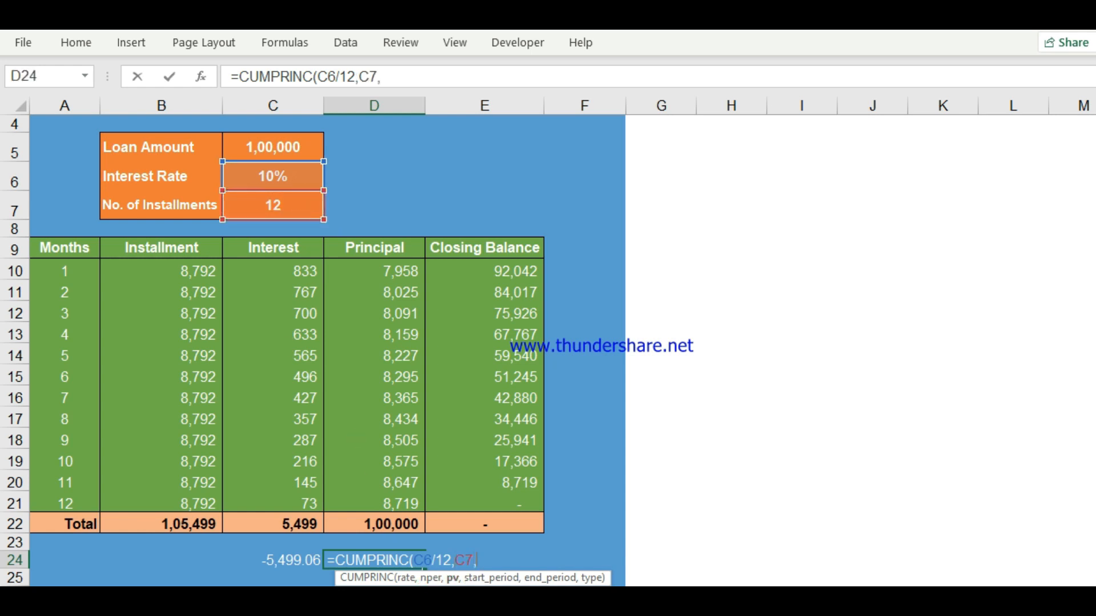
click(306, 149)
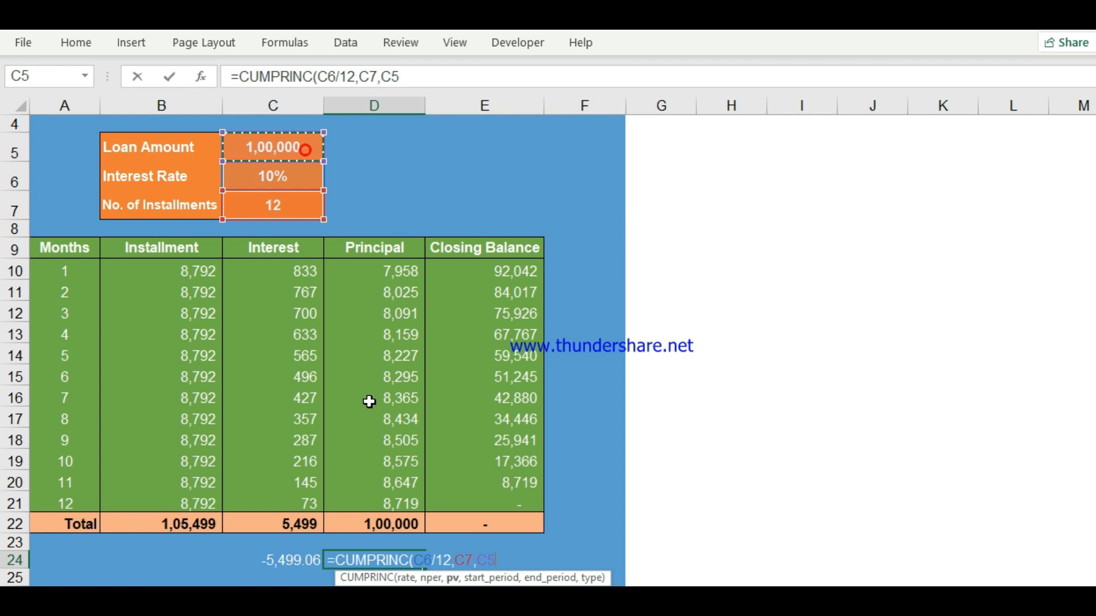
text(,)
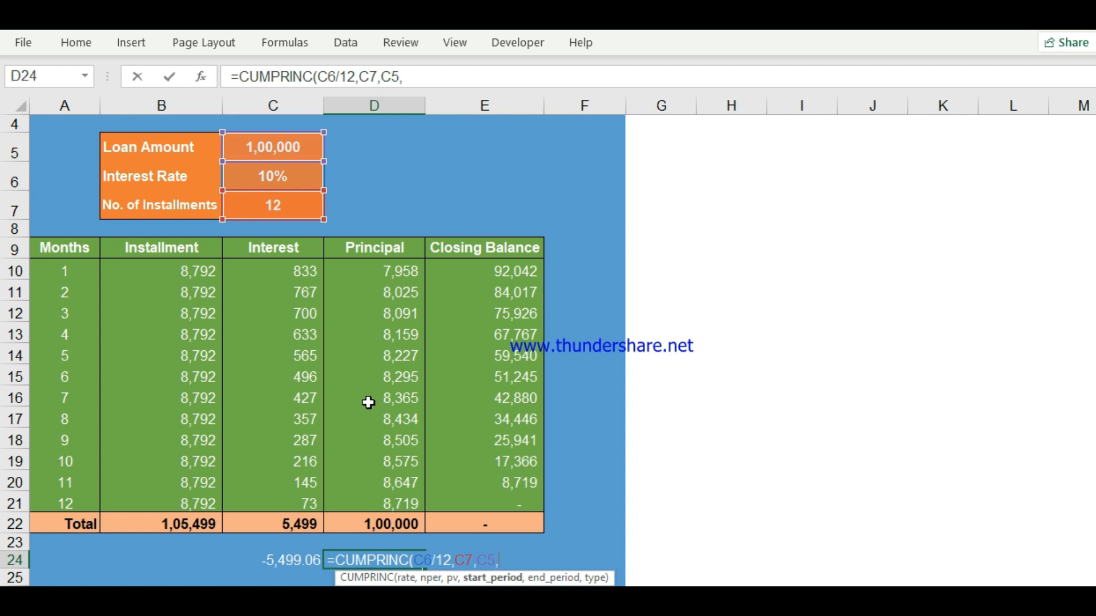
text(1,12,)
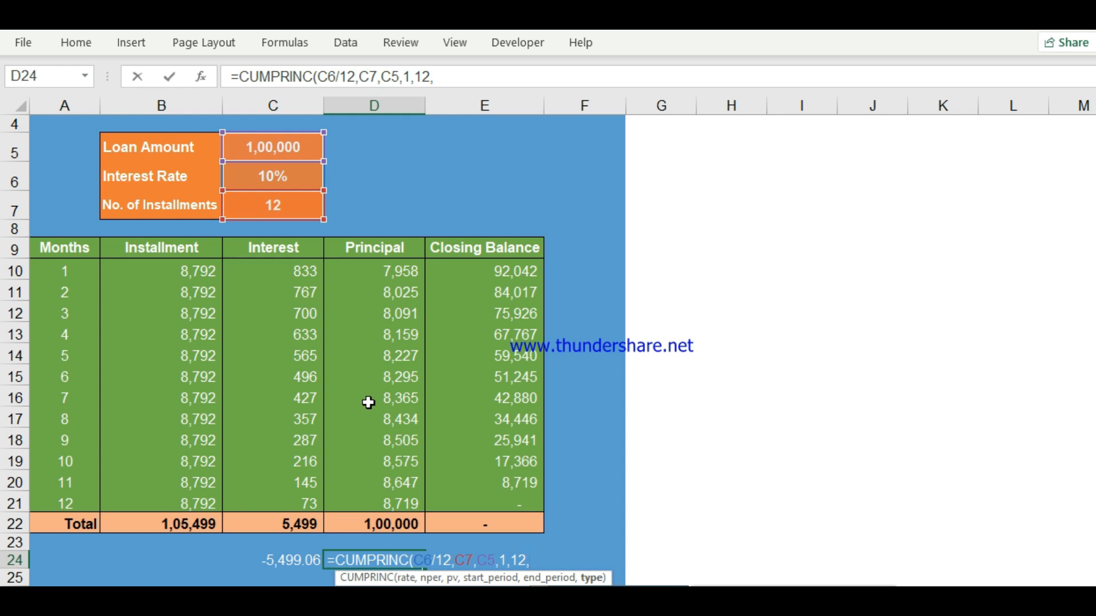
text(0))
key(Return)
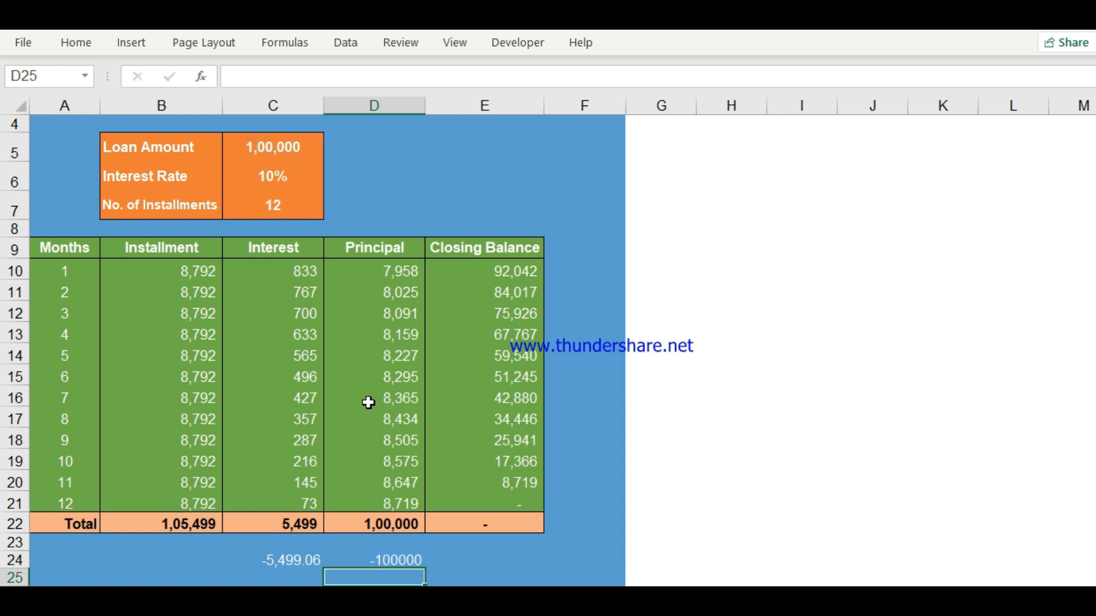
key(Up)
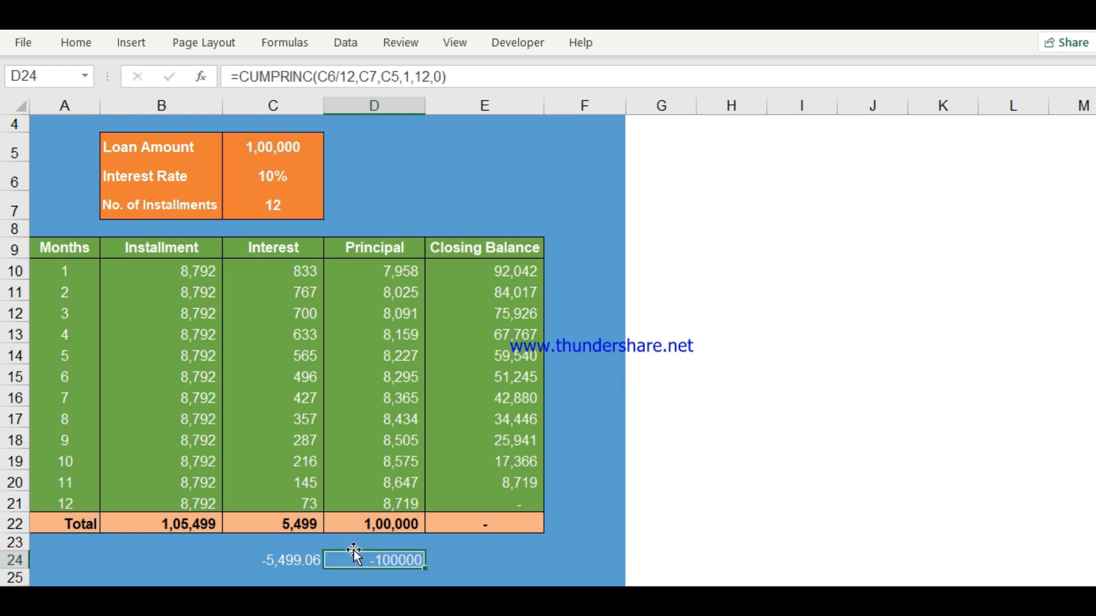
click(358, 519)
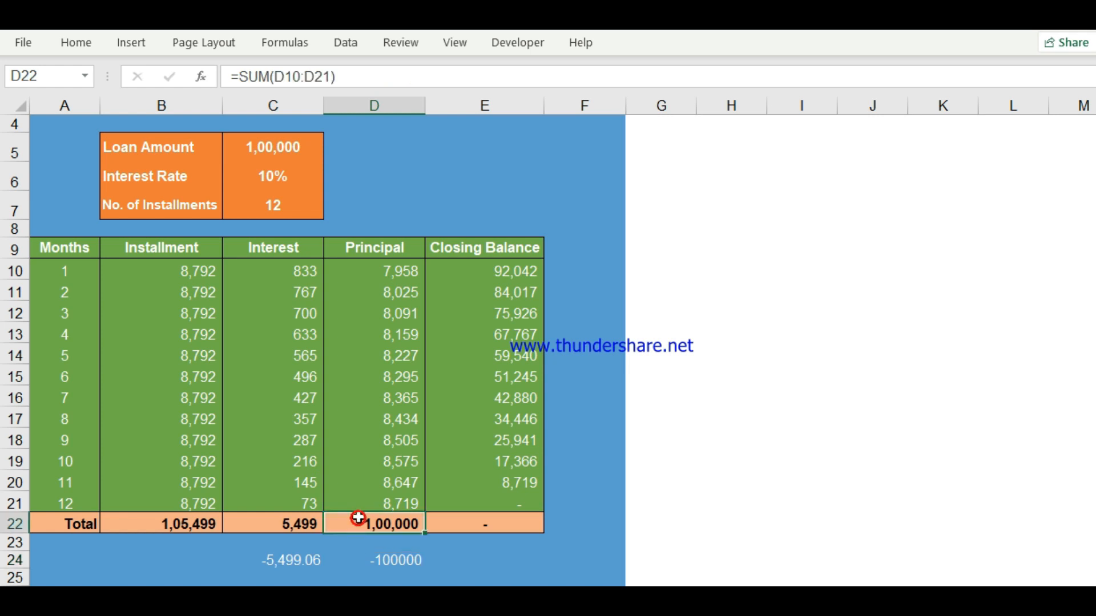
Review the PMT, IPMT, PPMT, CumIPMT and CumPRINCI entries and their descriptions under Learning Formulas.
scroll(240, 560, down, 2)
drag(149, 477, 502, 562)
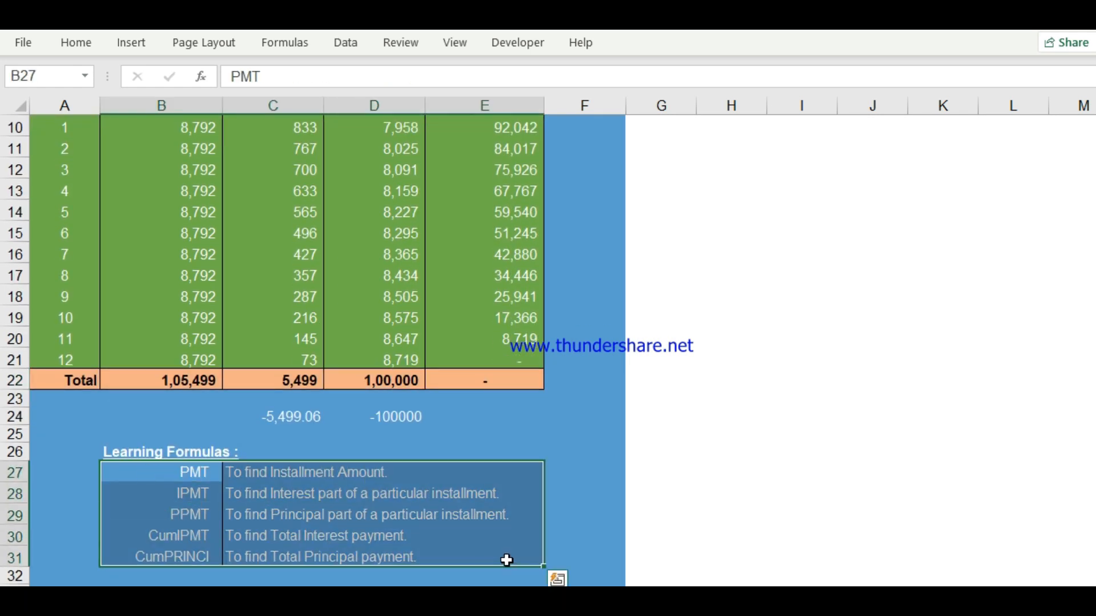
click(156, 491)
click(152, 477)
click(157, 471)
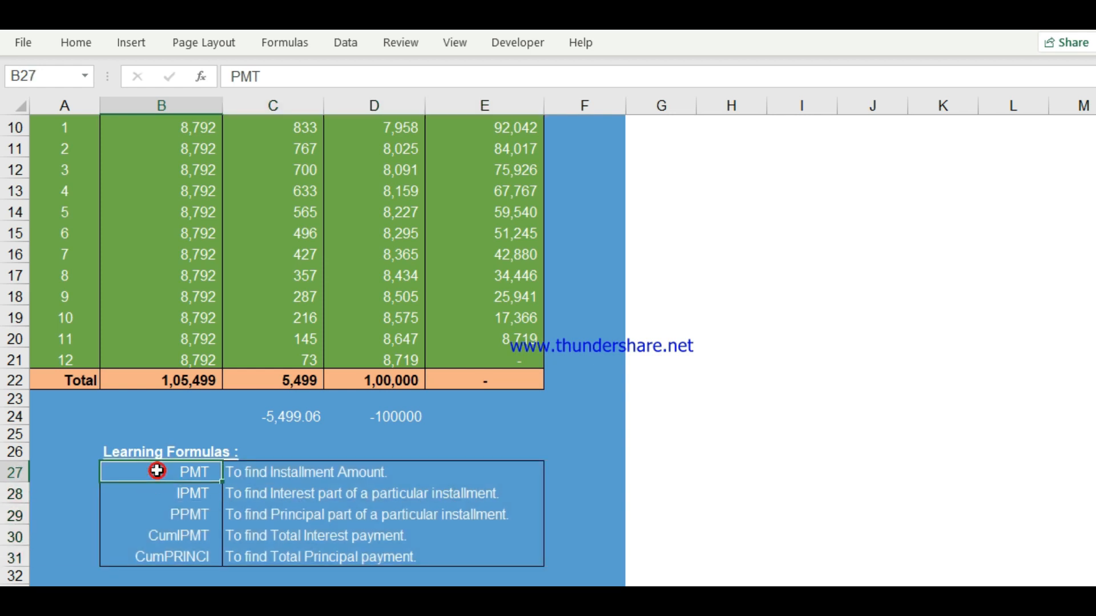
click(153, 494)
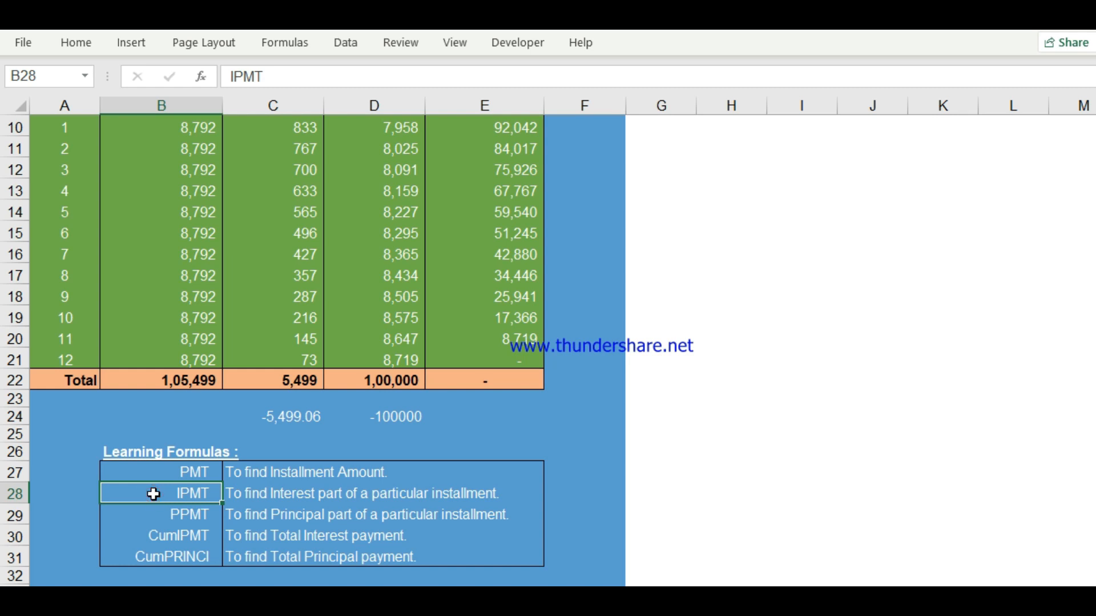
click(146, 517)
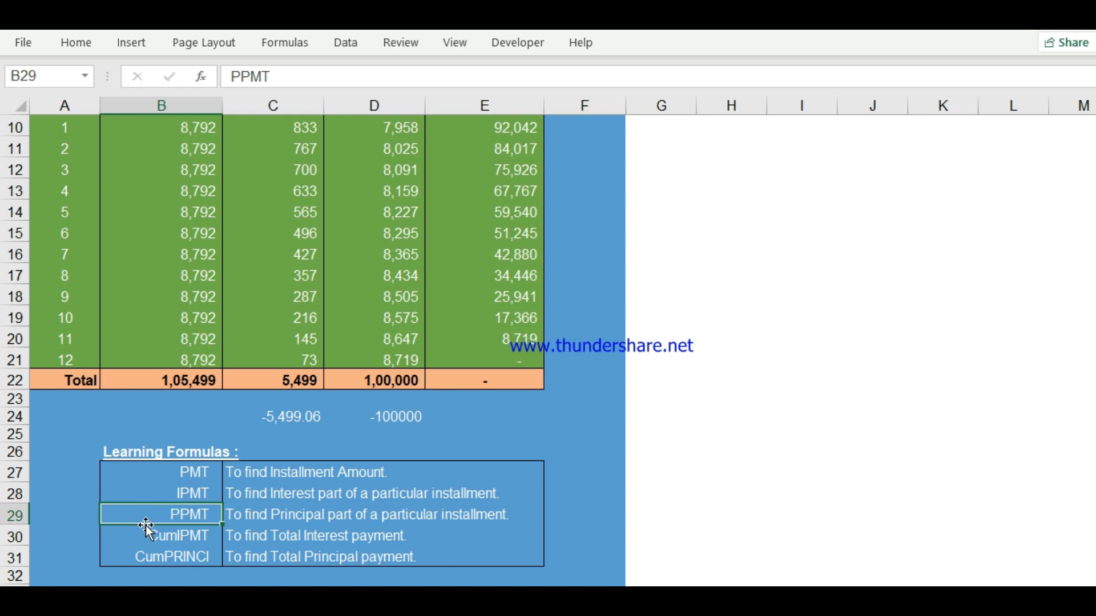
click(123, 551)
click(126, 540)
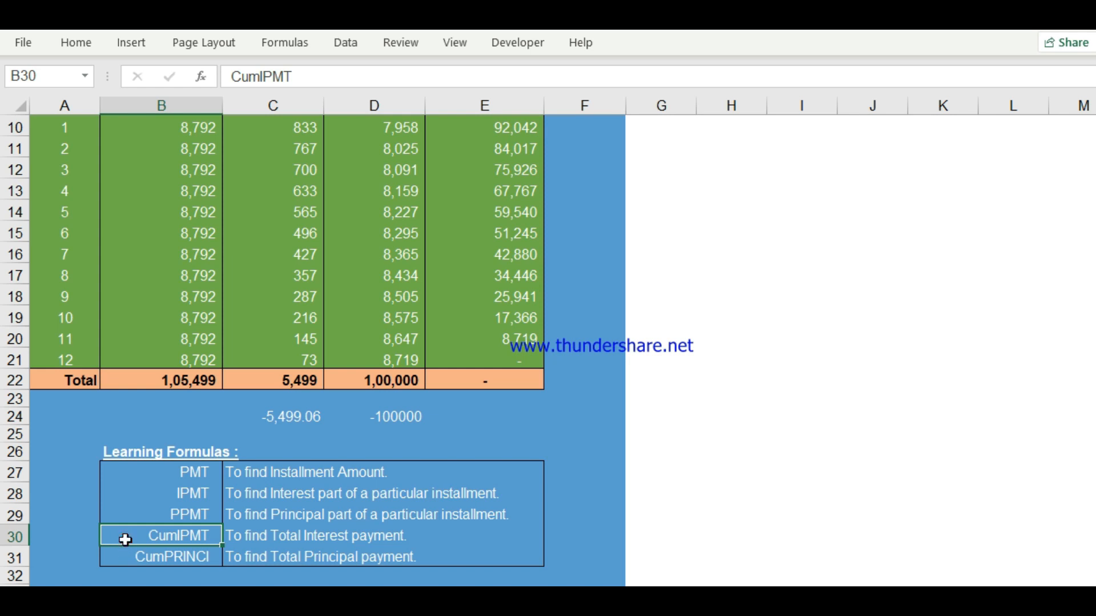
click(125, 555)
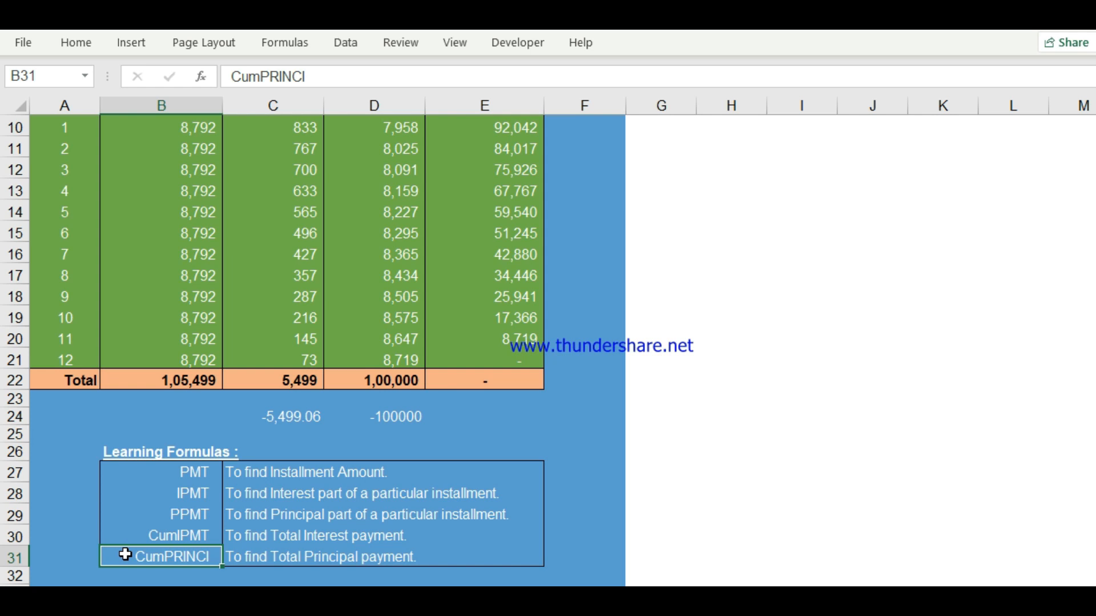
Switch to the Fixed Deposit worksheet and examine the Future Value label and its formula in C9.
scroll(164, 470, up, 3)
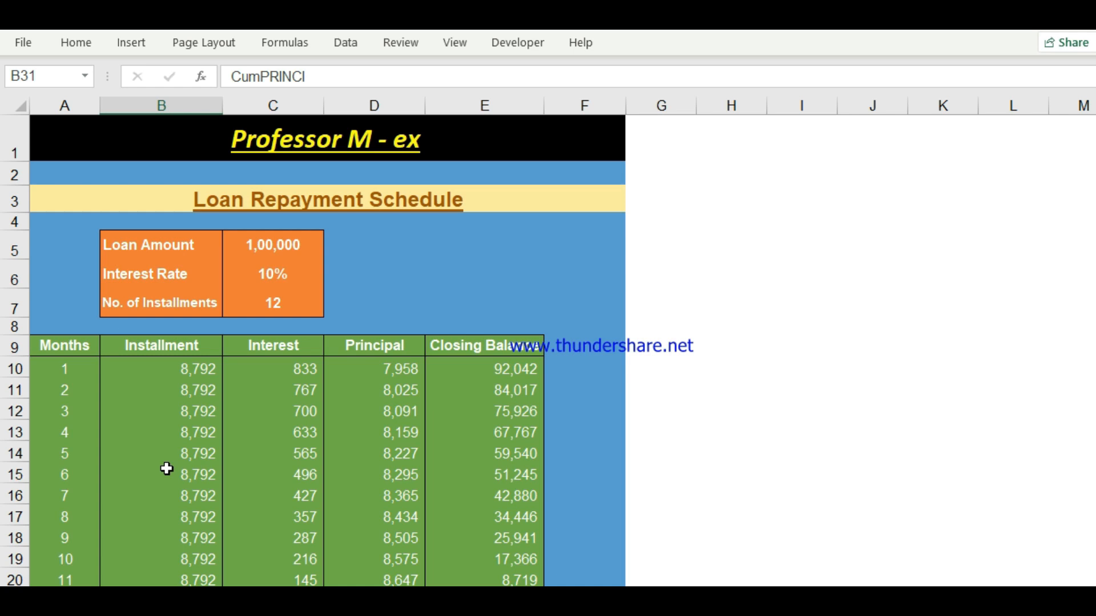
click(314, 598)
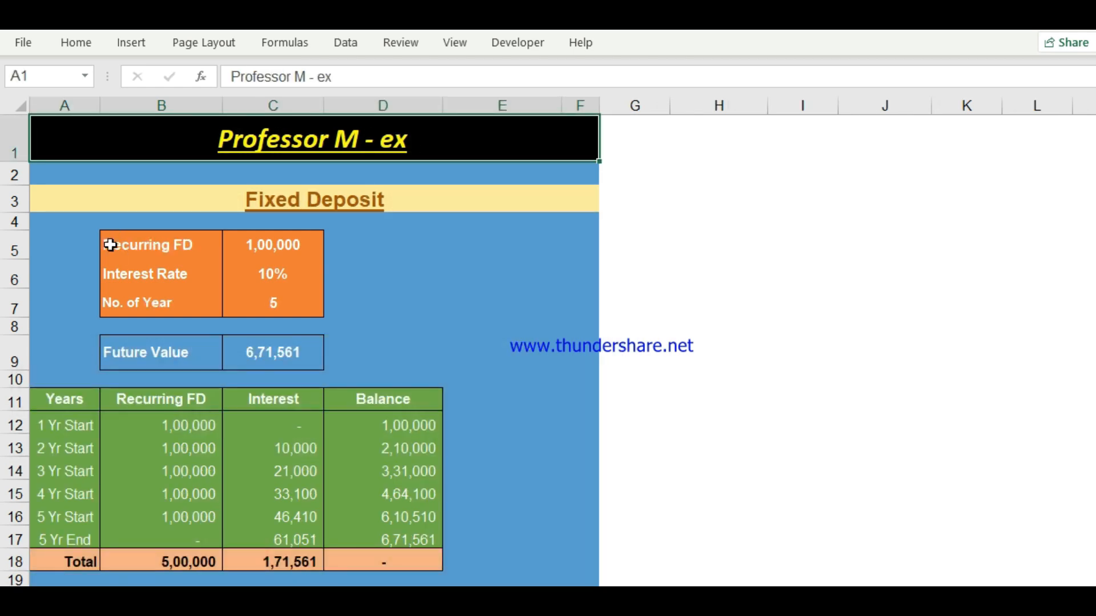
click(176, 347)
click(301, 348)
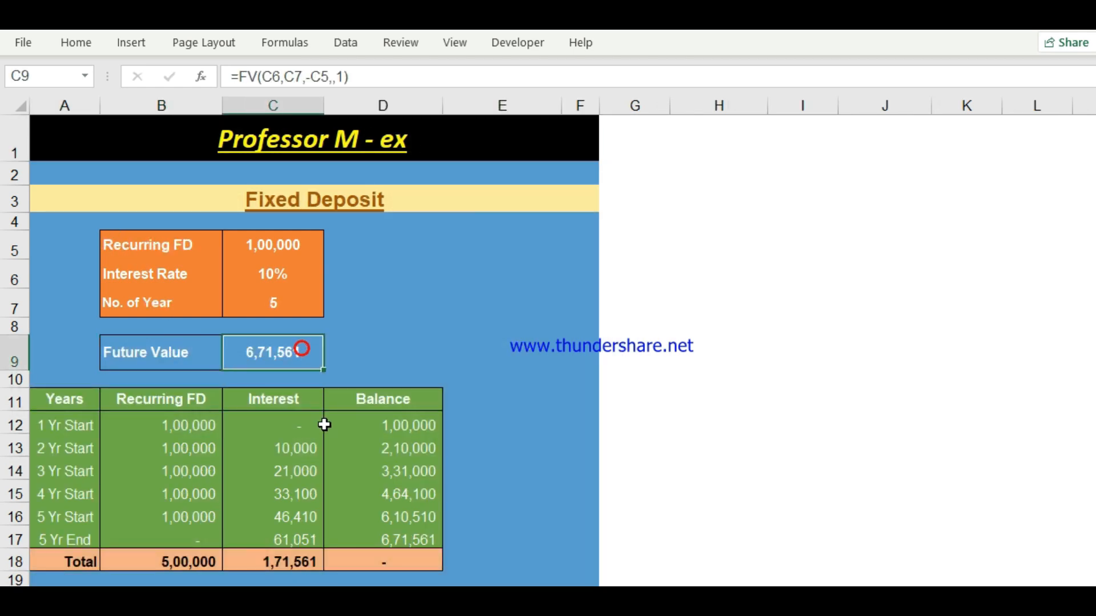
Switch to the question-and-answer worksheet and review Q-1 in rows 2 to 4 and Q-2 starting in row 22.
click(511, 596)
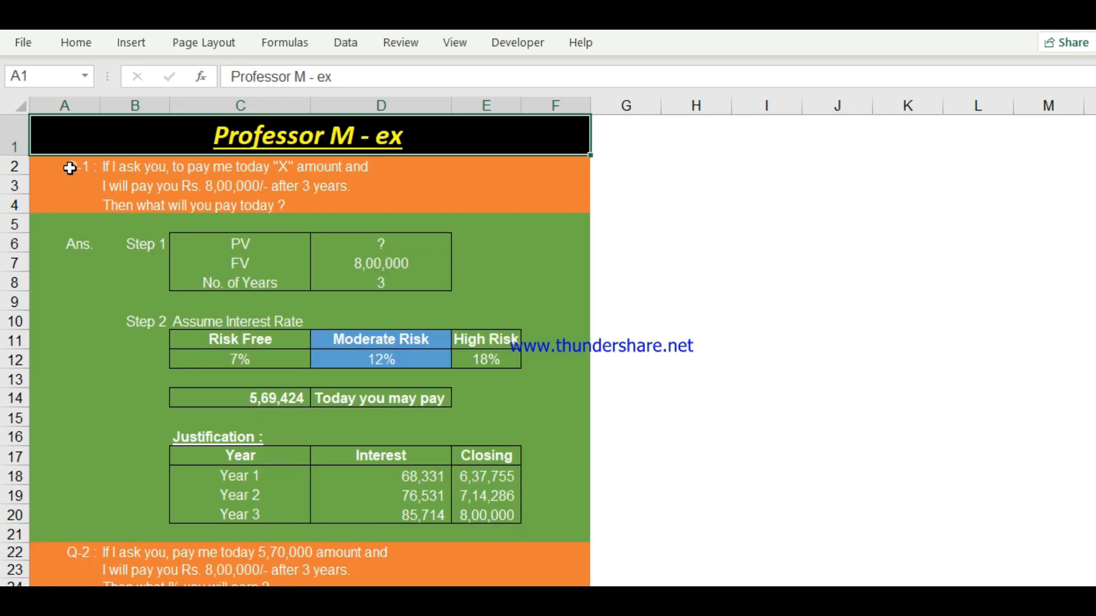
drag(69, 168, 545, 195)
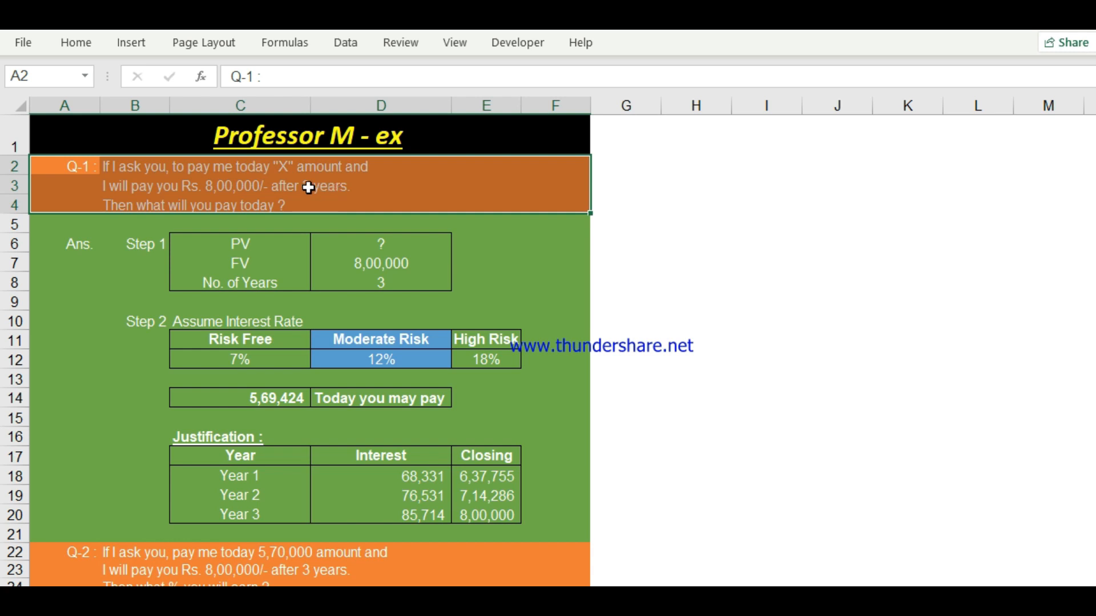
drag(89, 552, 531, 523)
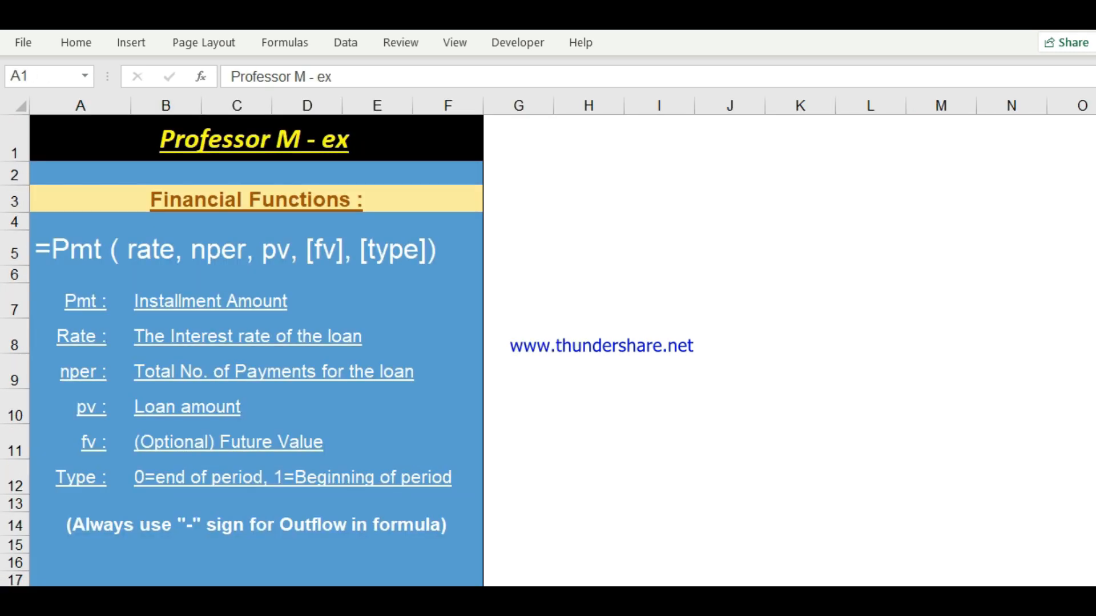